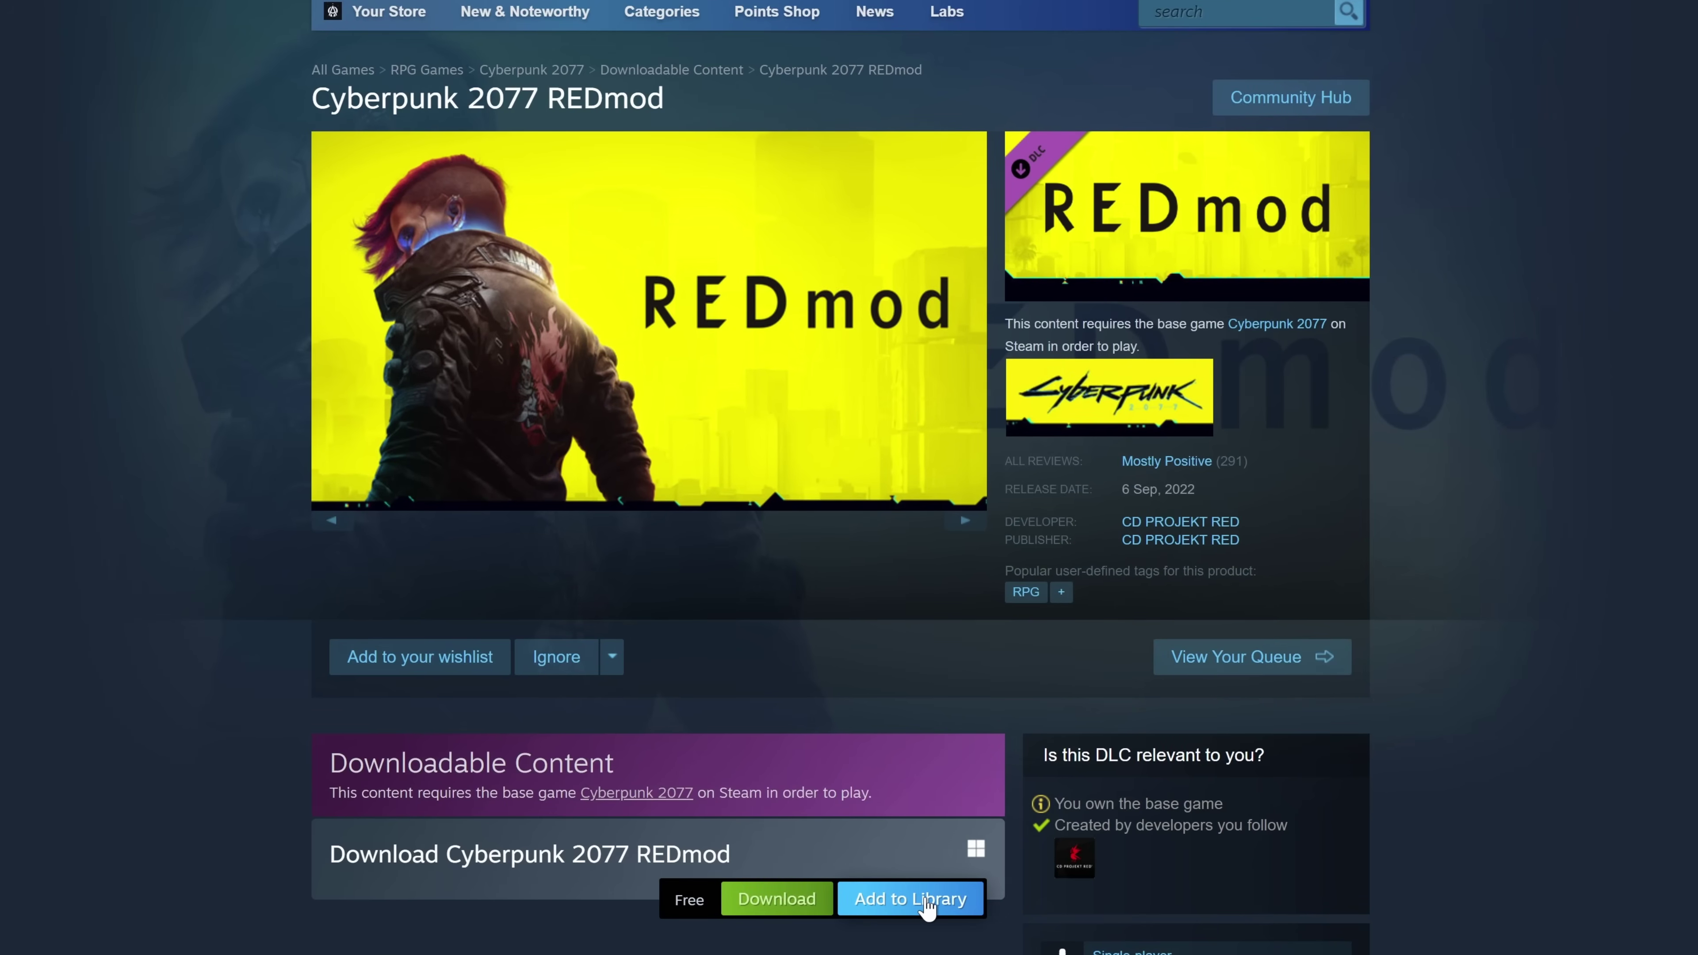
Add the free Cyberpunk 2077 REDmod DLC to the Steam library and dismiss the confirmation
{"action": "left_click", "coordinate": [928, 900]}
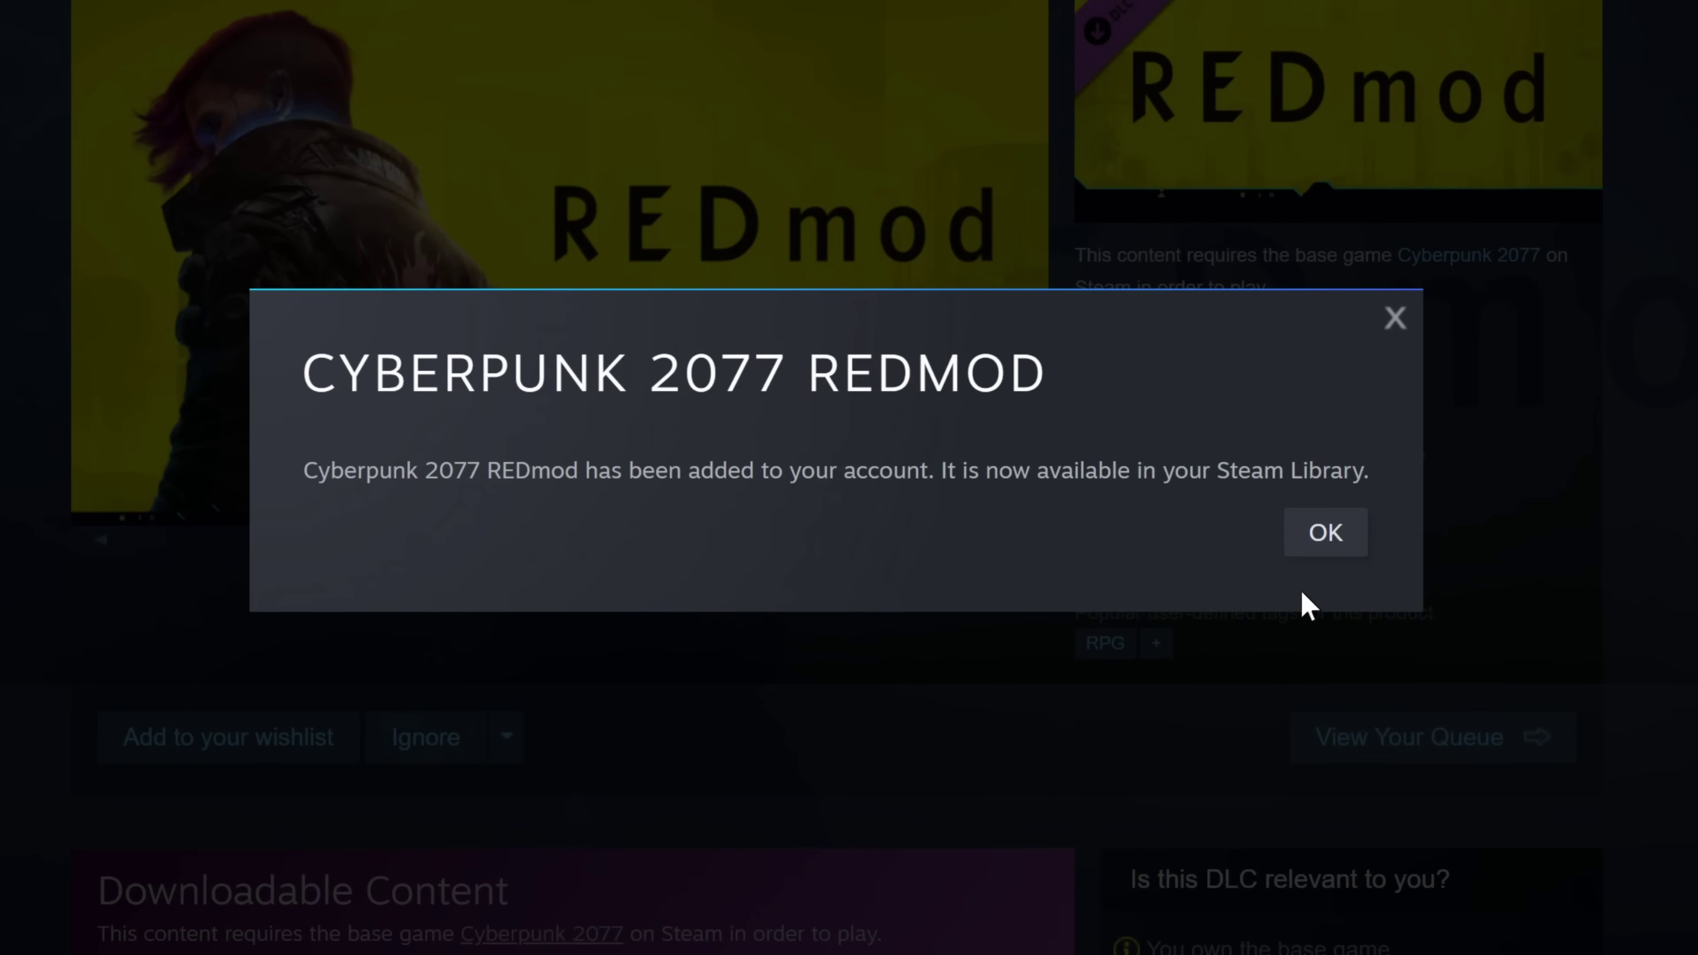
{"action": "left_click", "coordinate": [1324, 545]}
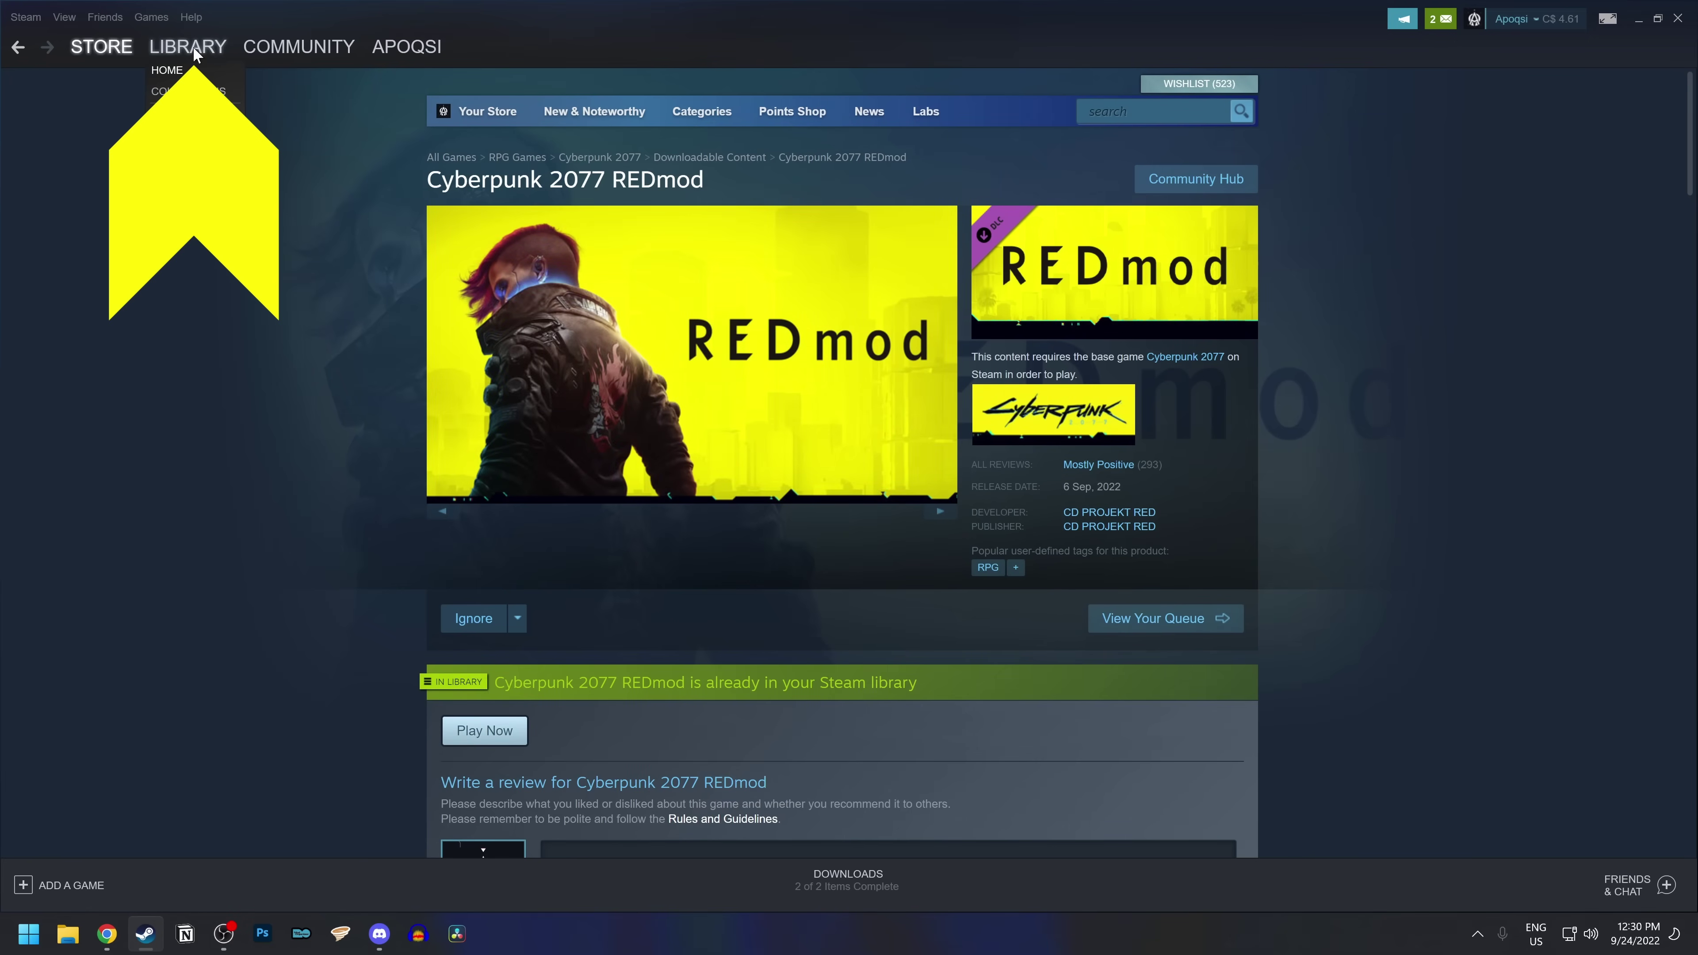
Check in Cyberpunk 2077's DLC management that REDmod is marked for installation, and close the window
{"action": "left_click", "coordinate": [192, 49]}
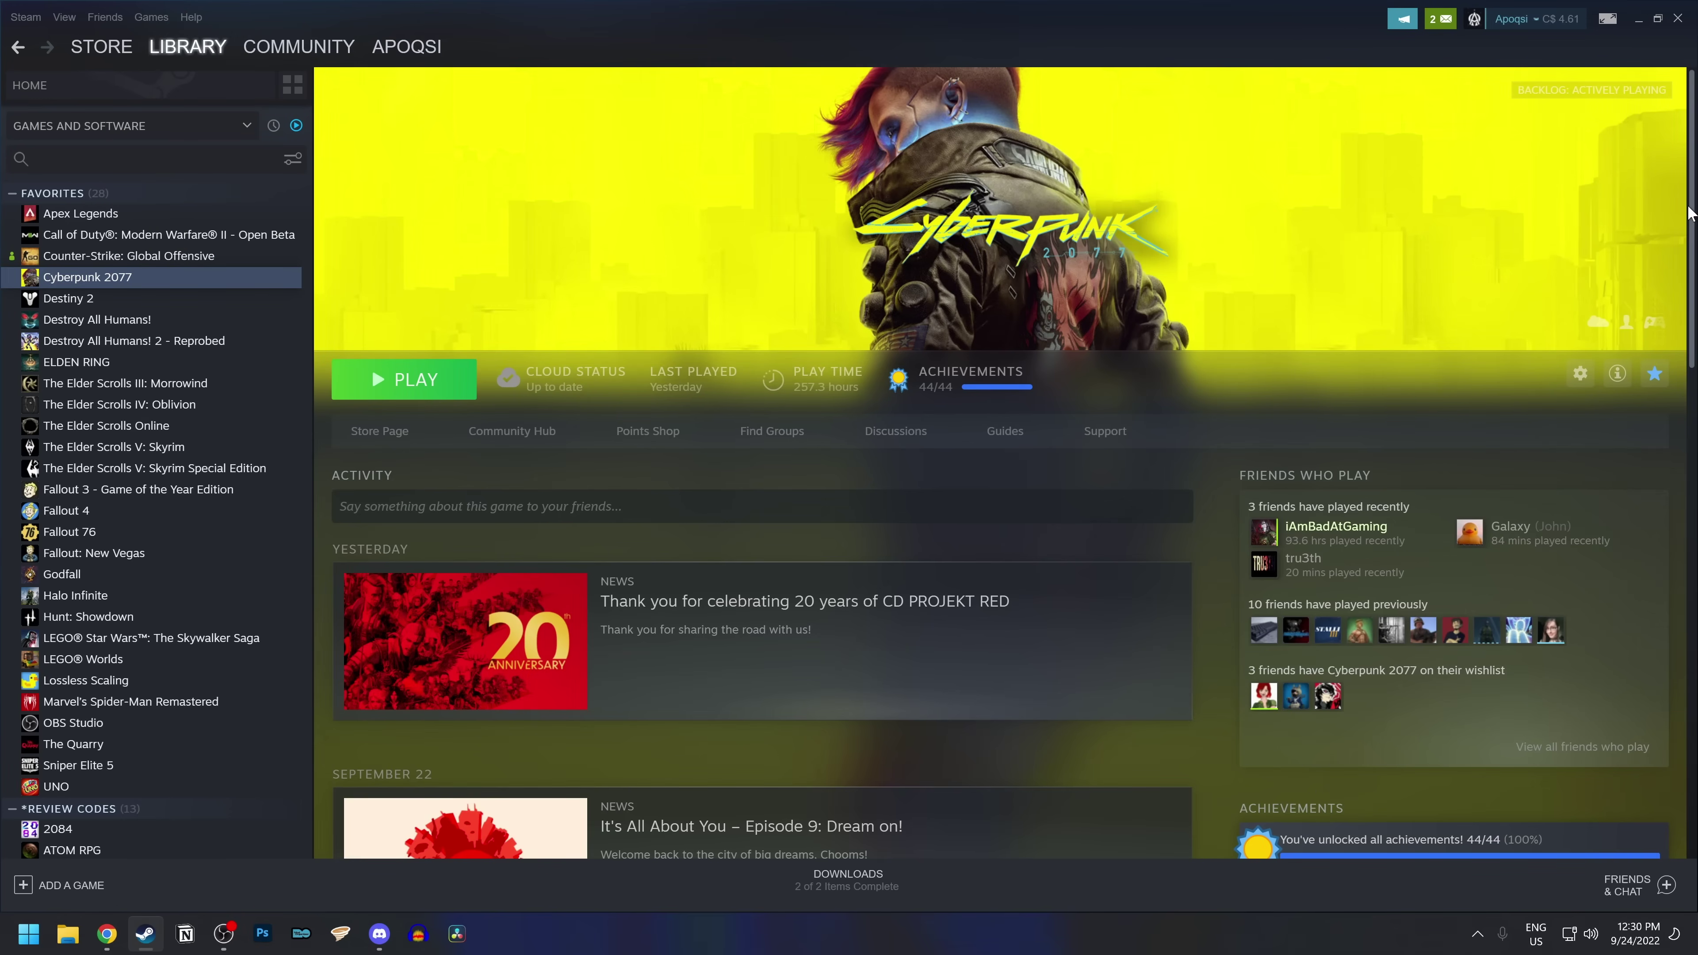
{"action": "left_click_drag", "start_coordinate": [1692, 215], "coordinate": [1672, 564]}
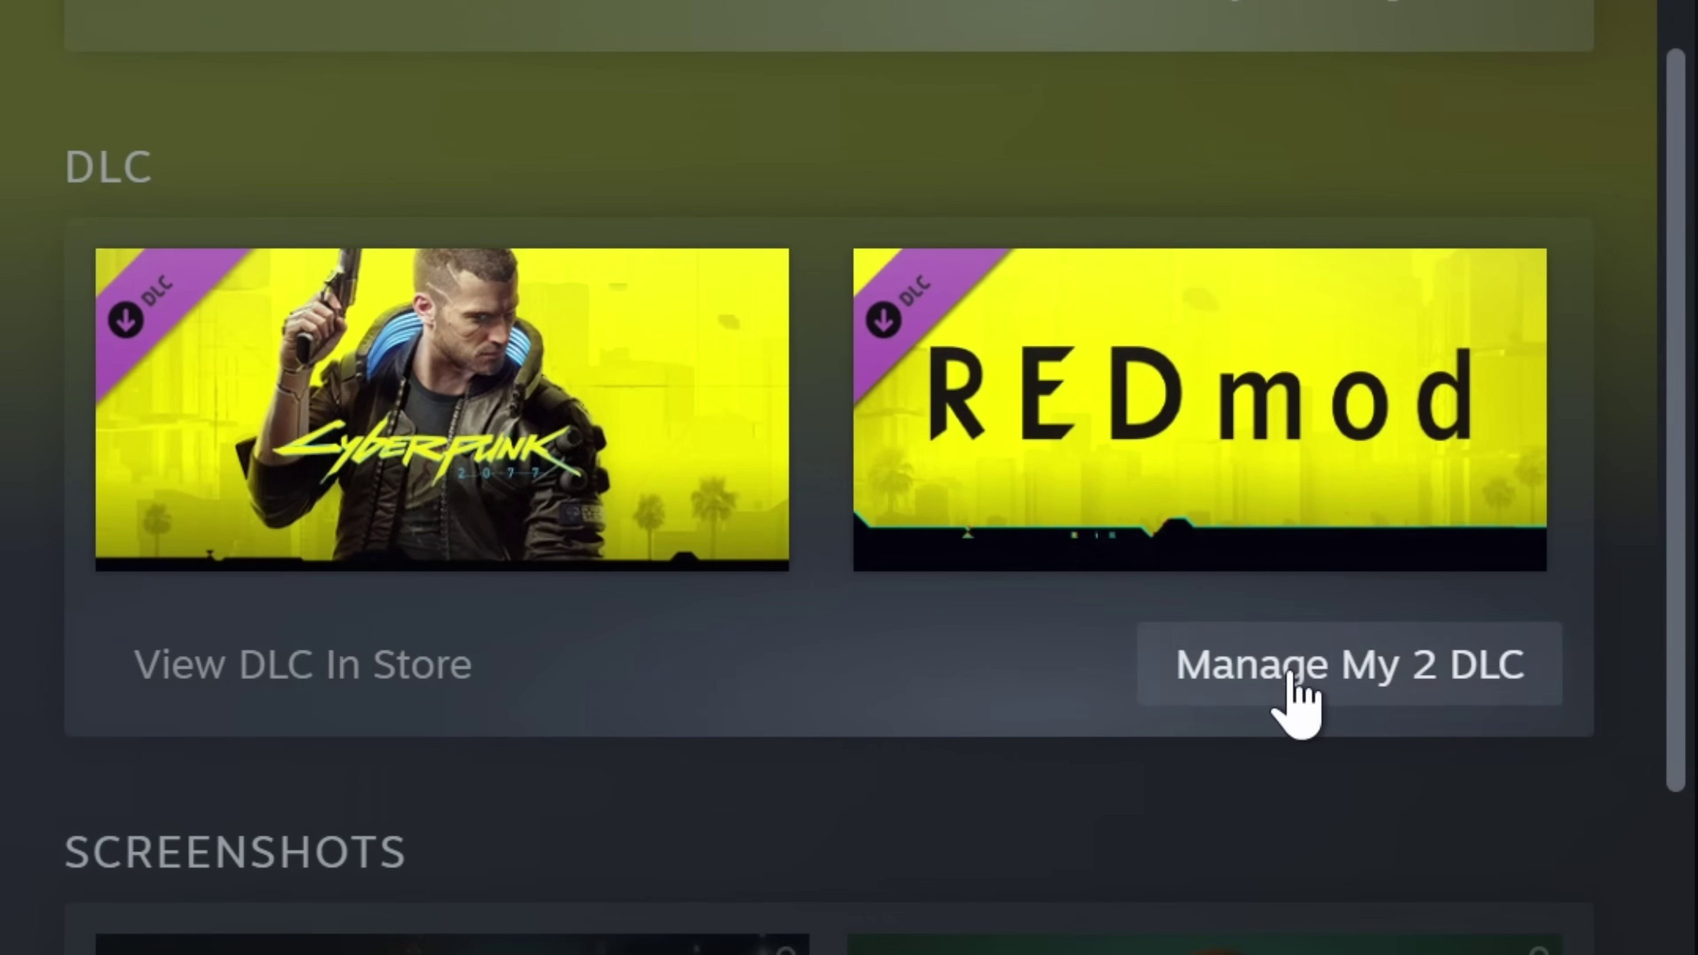
{"action": "left_click", "coordinate": [1287, 676]}
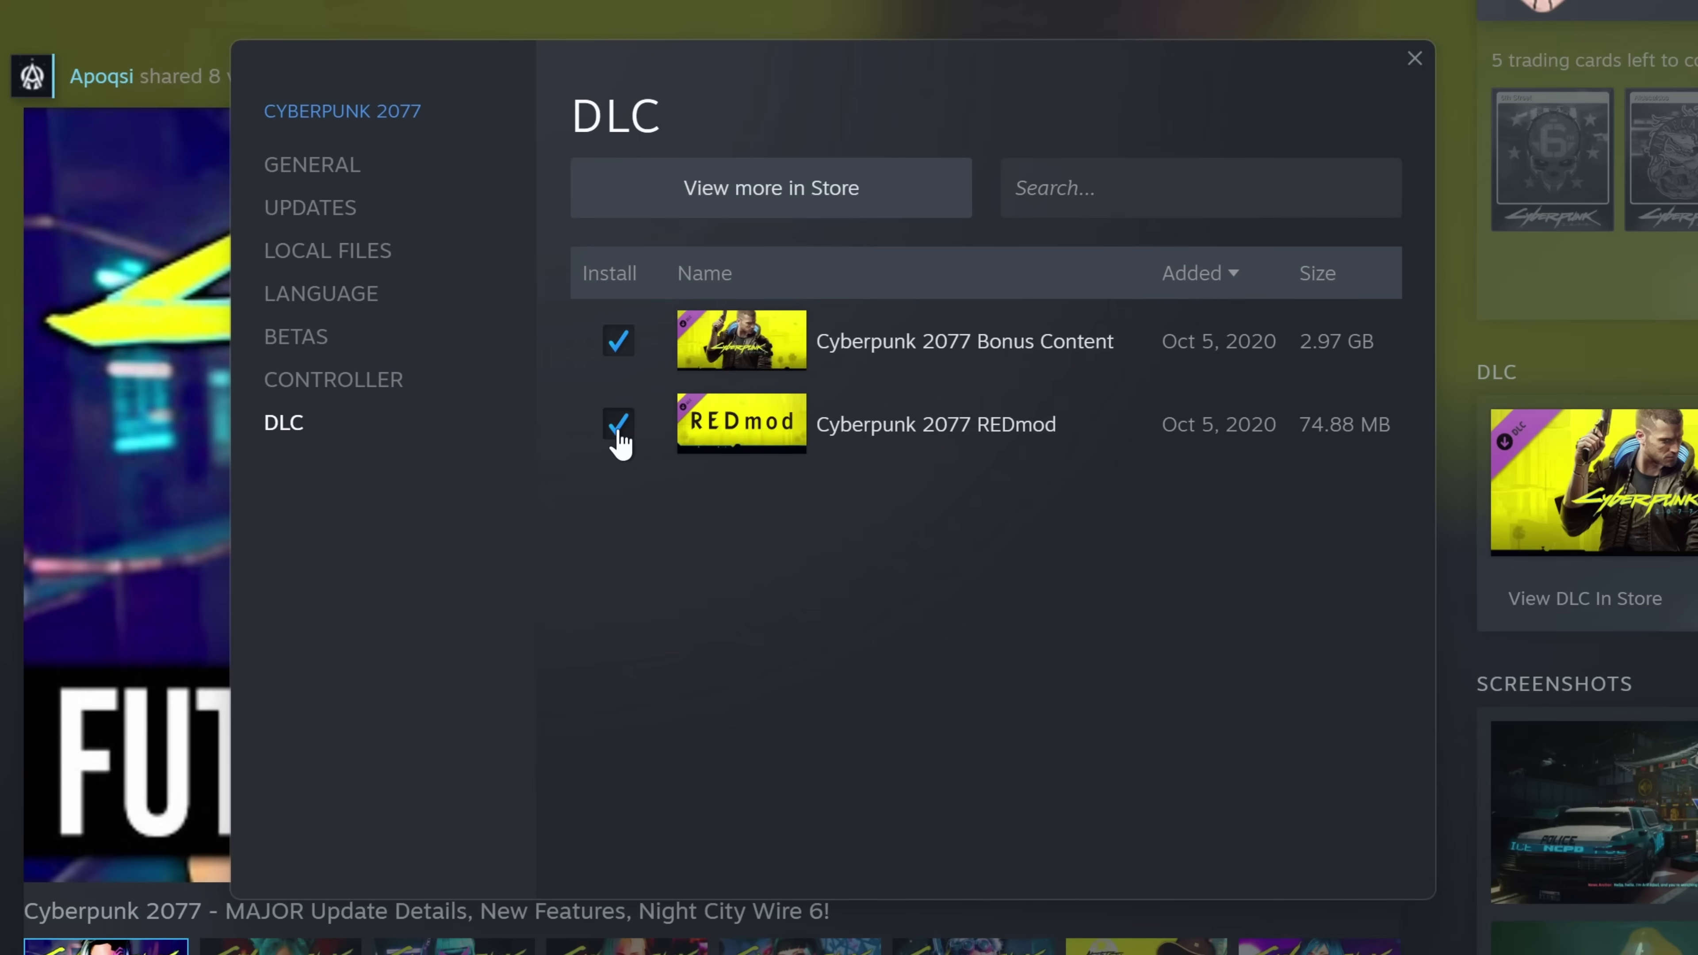
{"action": "left_click", "coordinate": [1415, 64]}
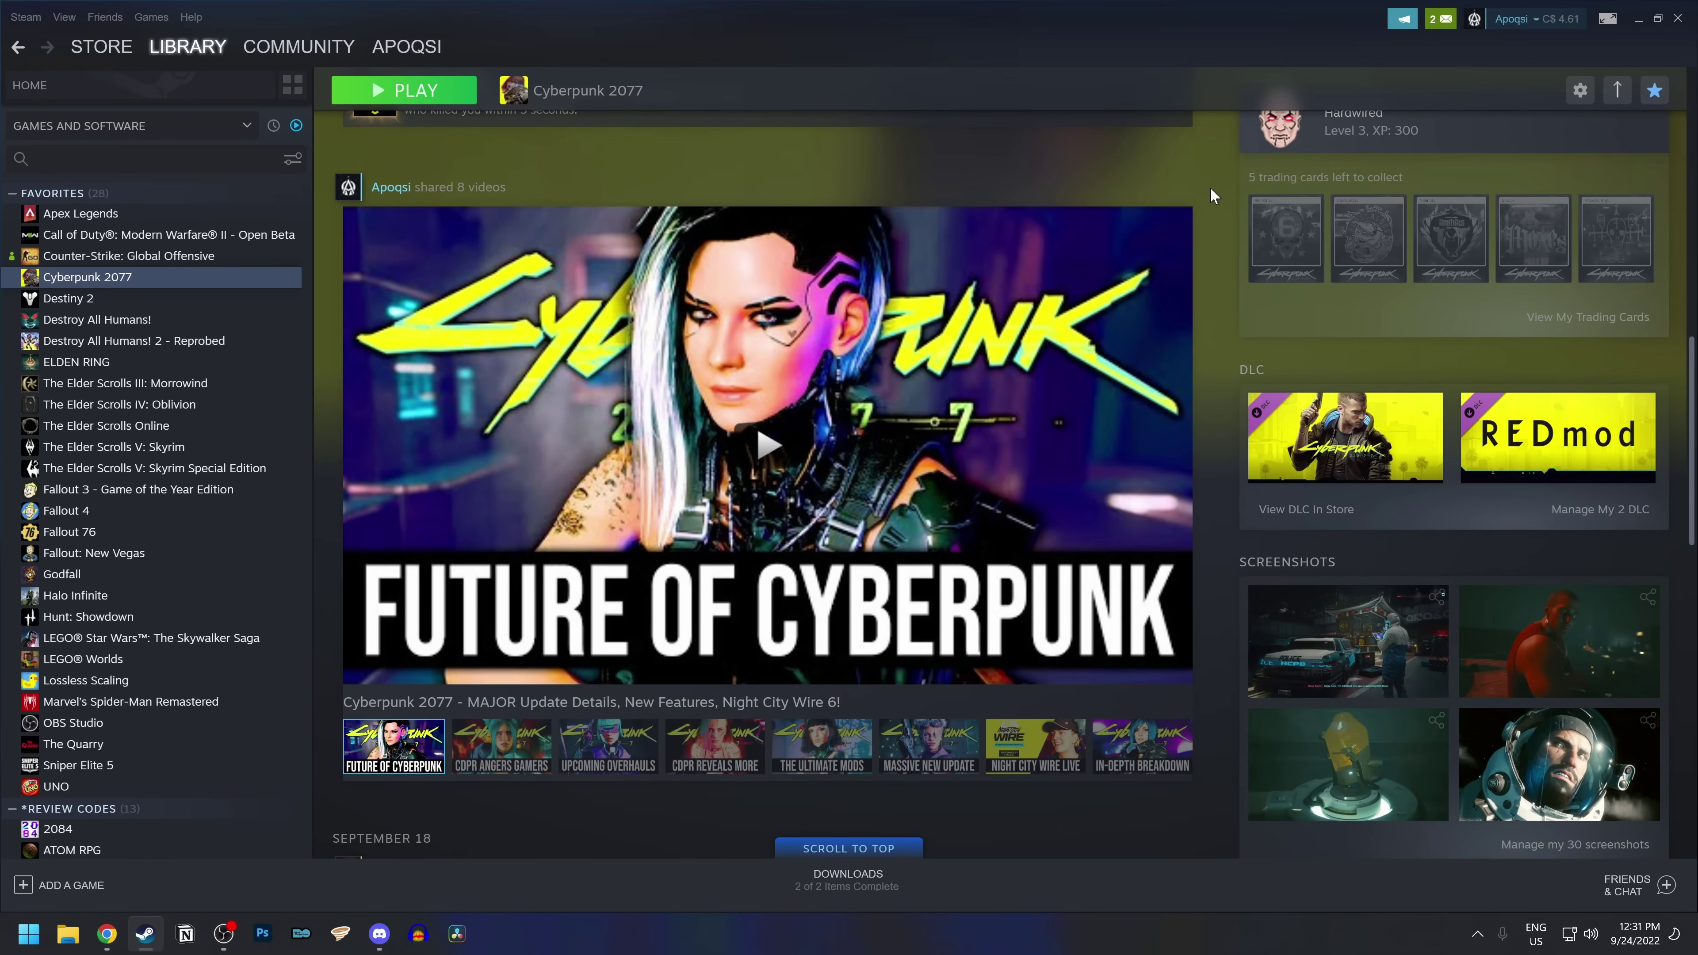
Browse the local installation files of Cyberpunk 2077 from the game library
{"action": "left_click_drag", "start_coordinate": [1693, 385], "coordinate": [1693, 100]}
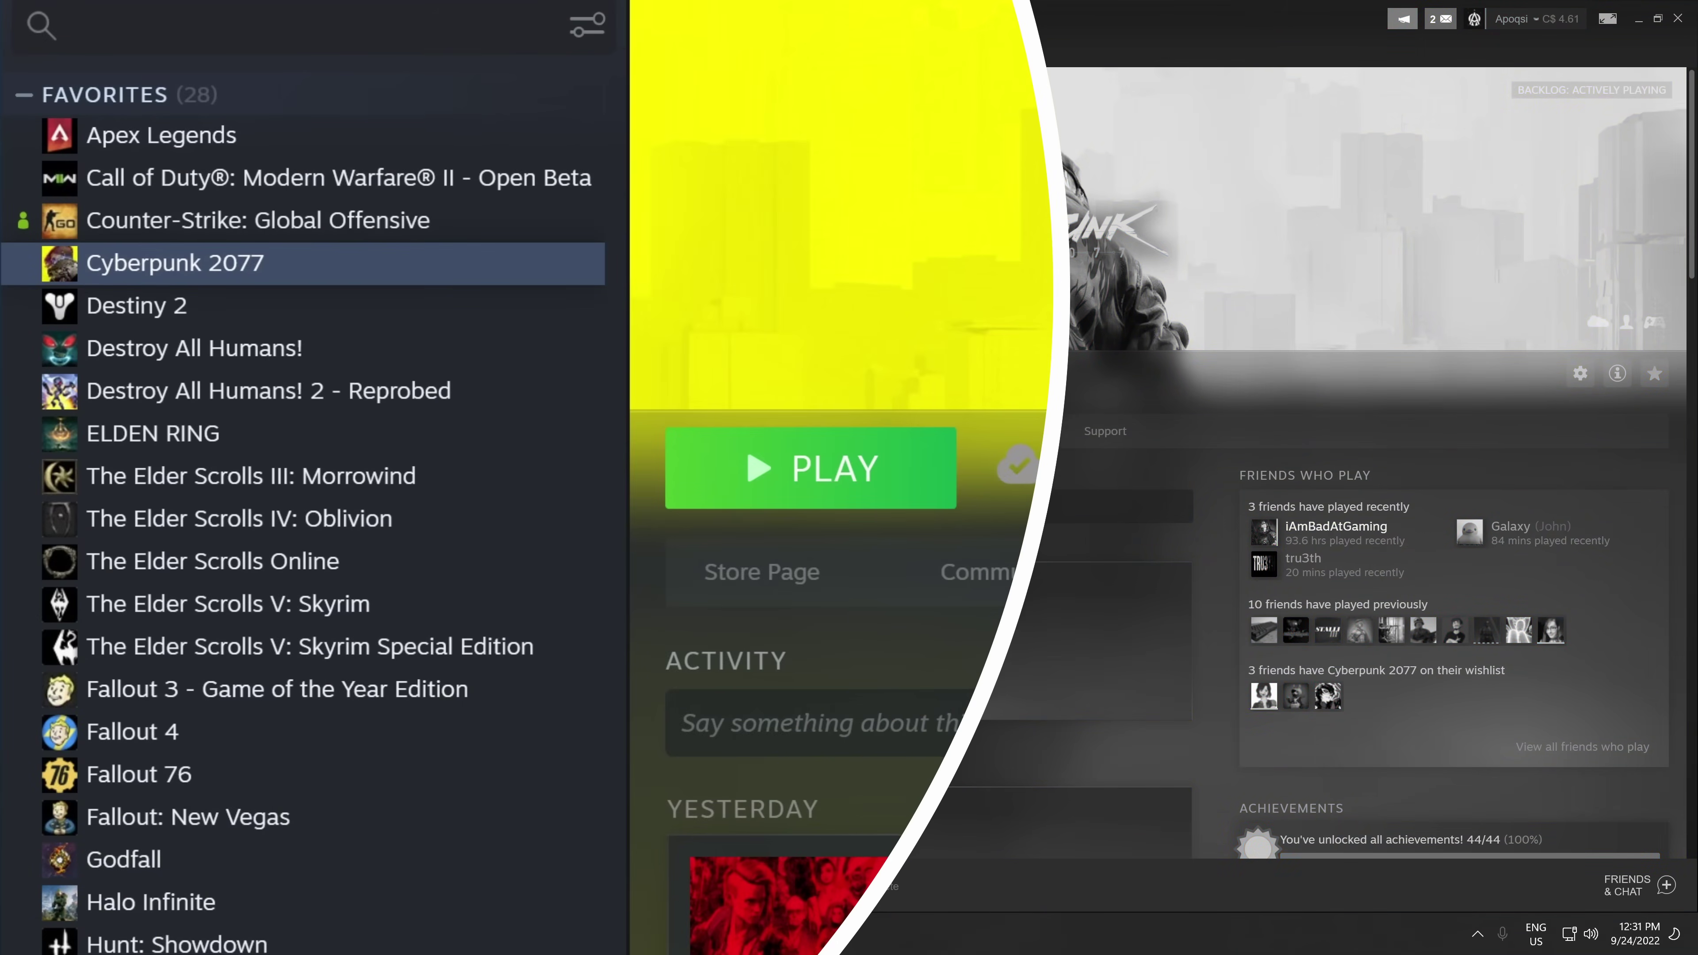
{"action": "right_click", "coordinate": [387, 274]}
{"action": "mouse_move", "coordinate": [529, 503]}
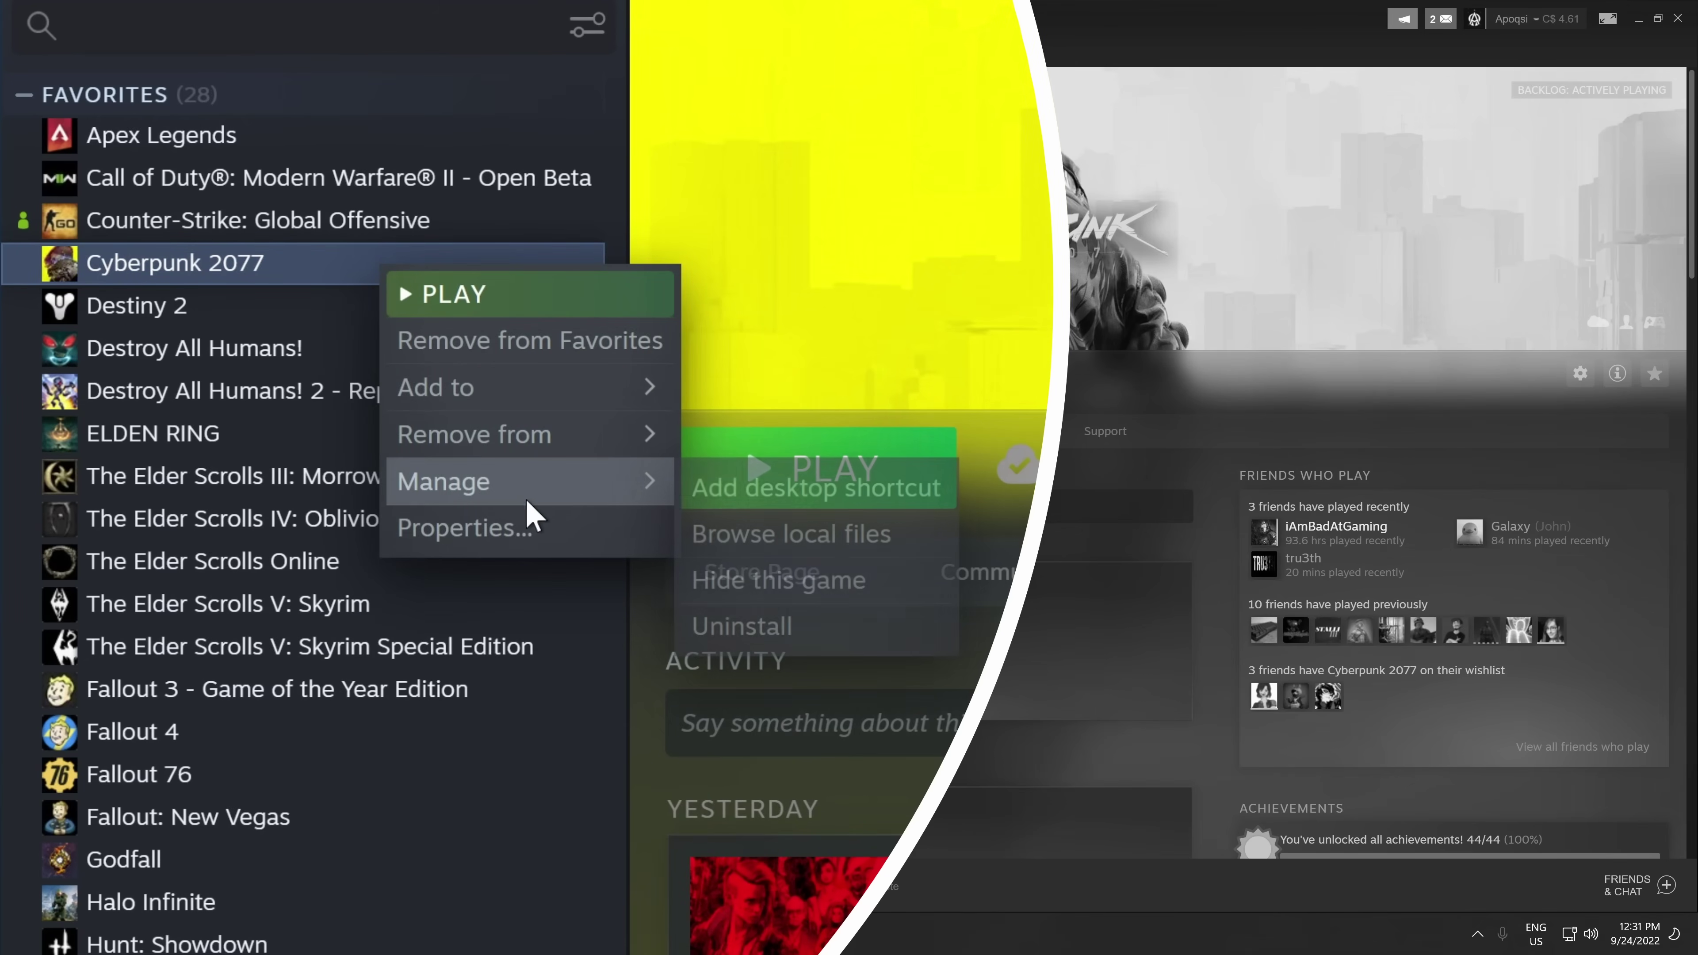
{"action": "left_click", "coordinate": [729, 549]}
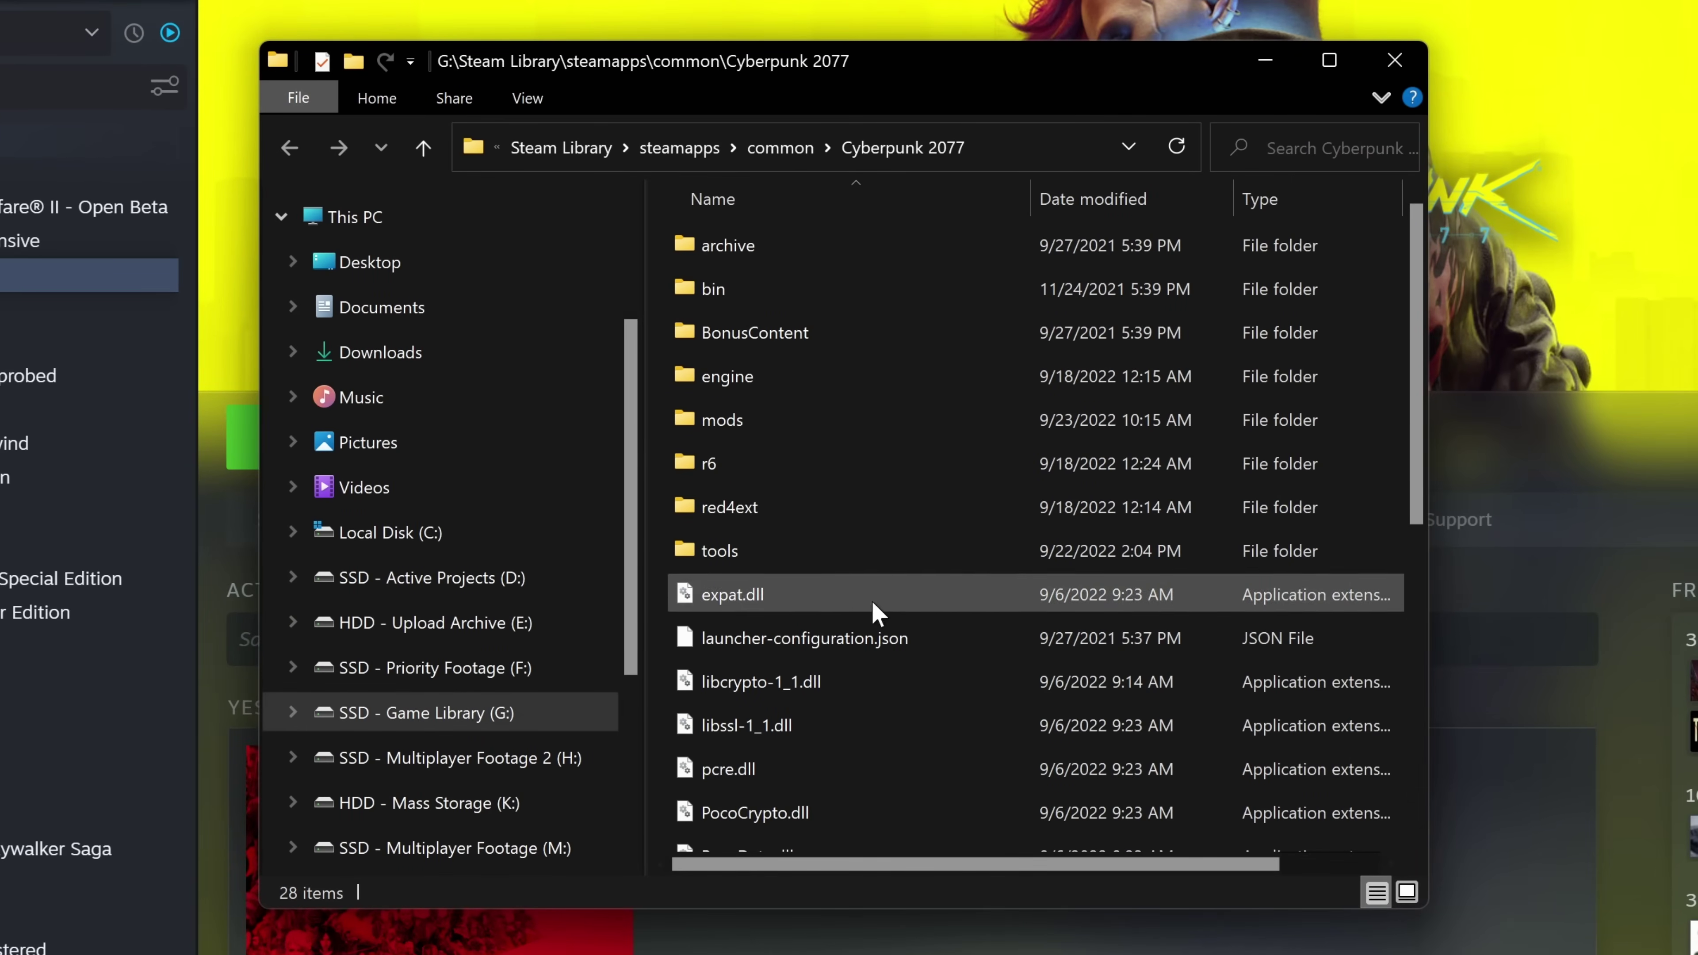
Create a folder named modded inside r6\cache, and return to the Cyberpunk 2077 root folder
{"action": "double_click", "coordinate": [723, 474]}
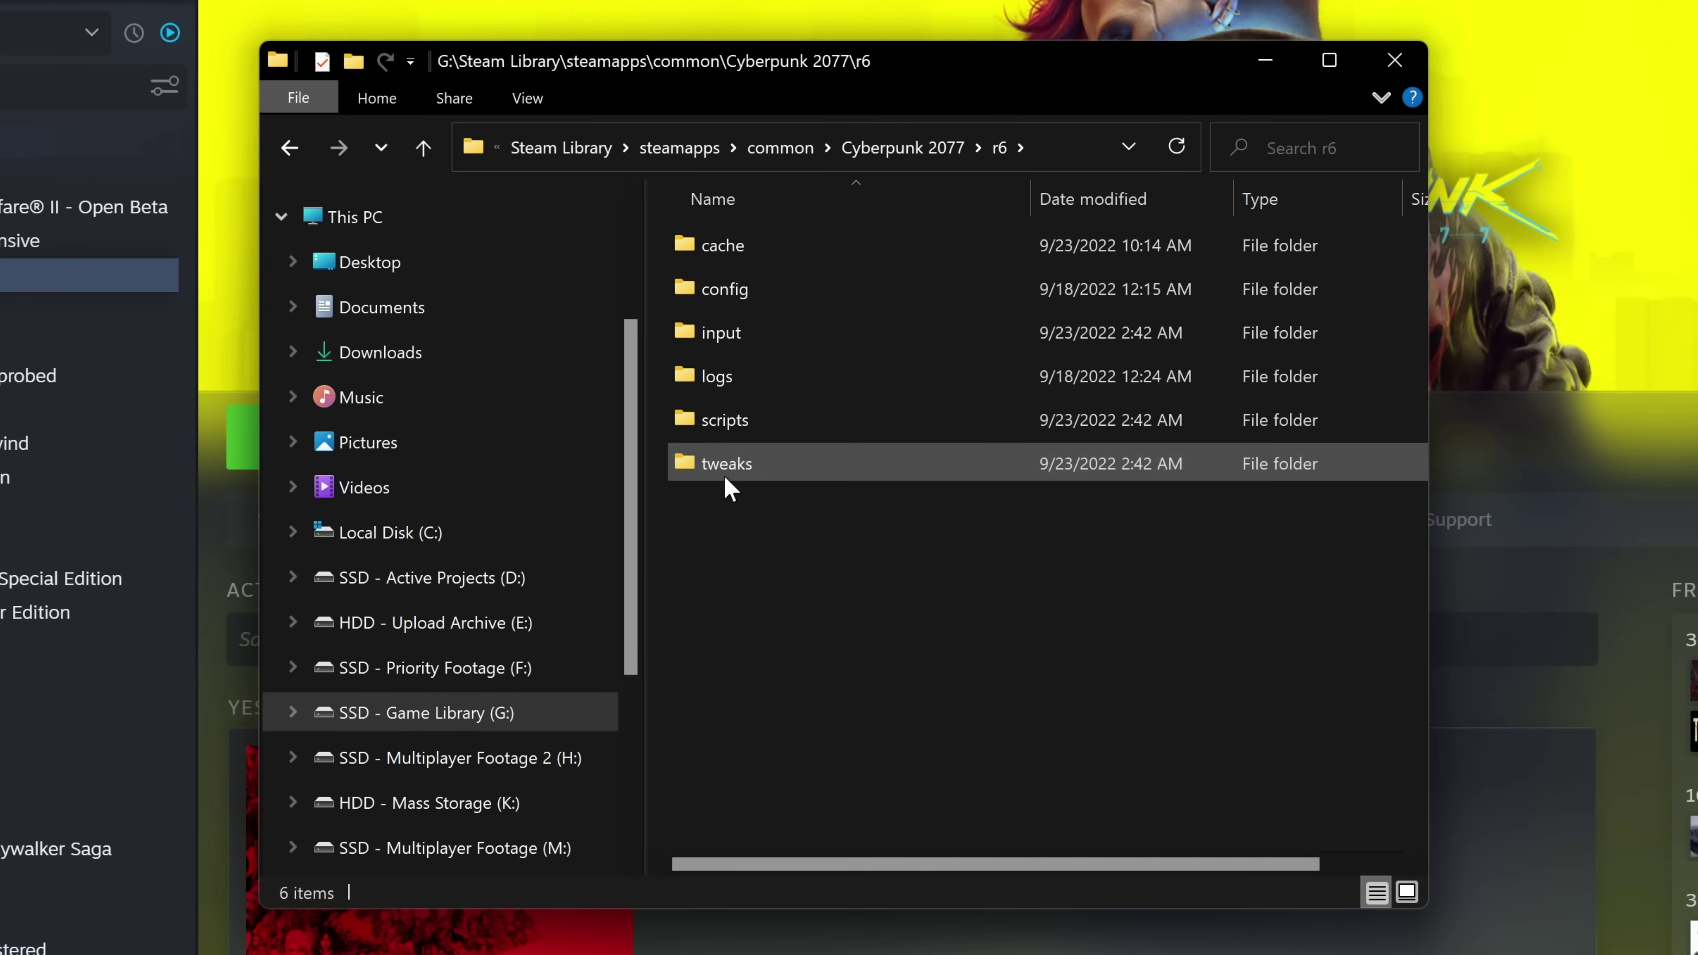
{"action": "double_click", "coordinate": [723, 245]}
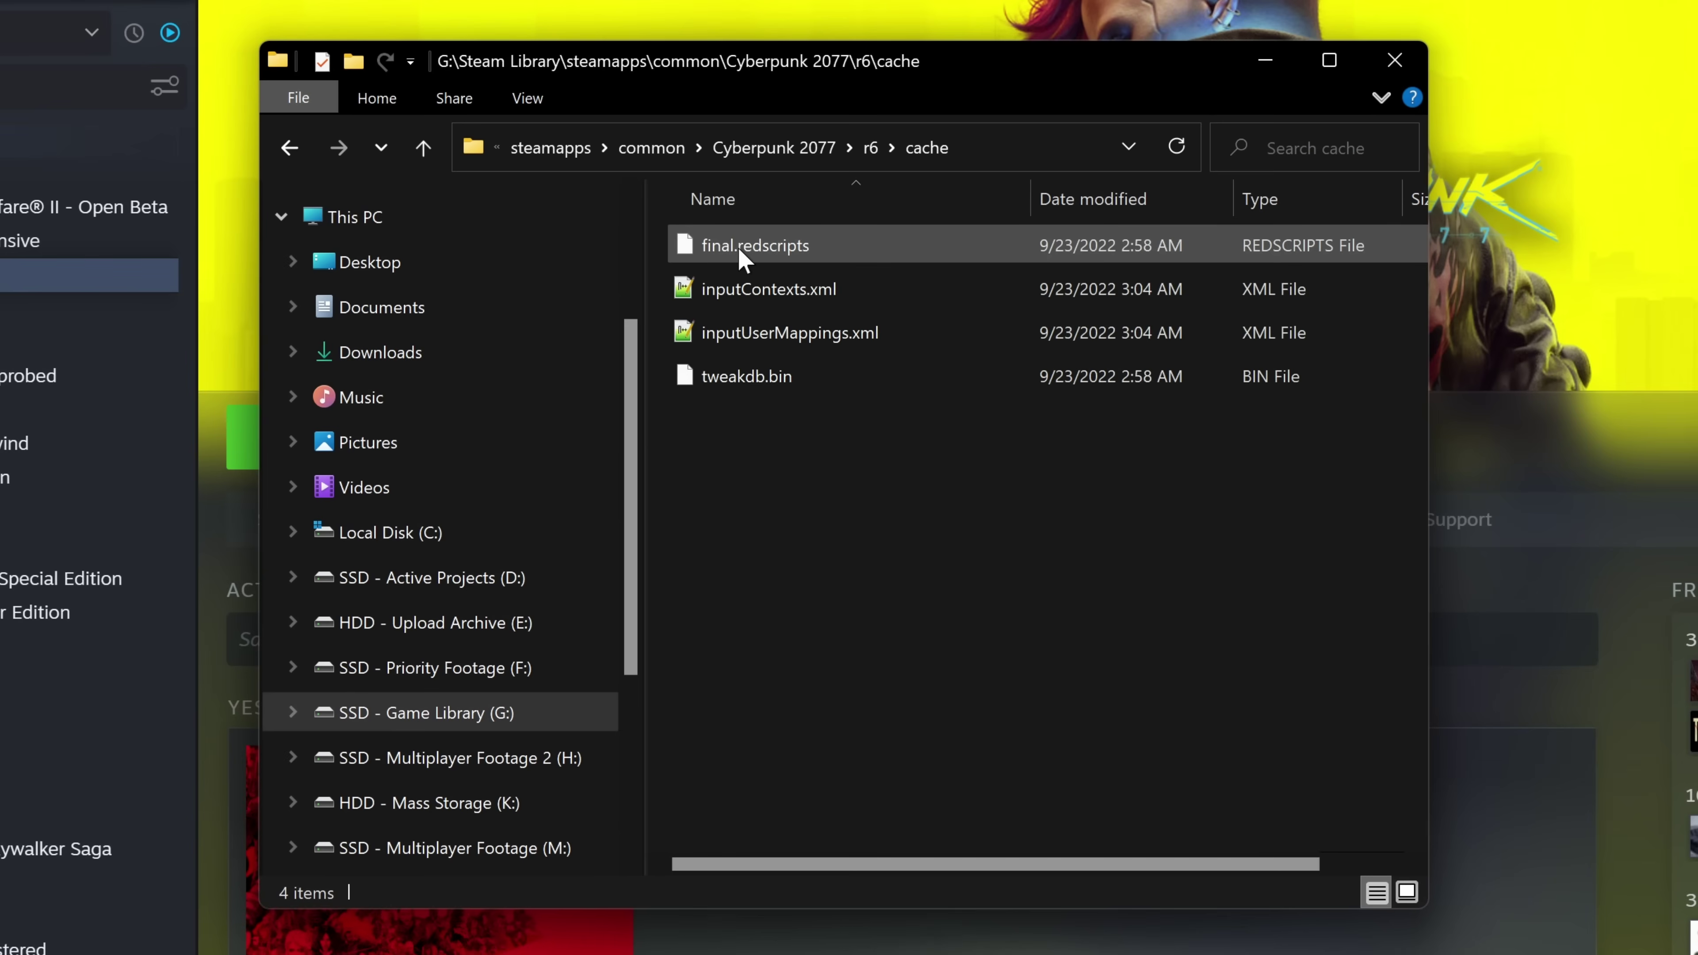
{"action": "right_click", "coordinate": [831, 491]}
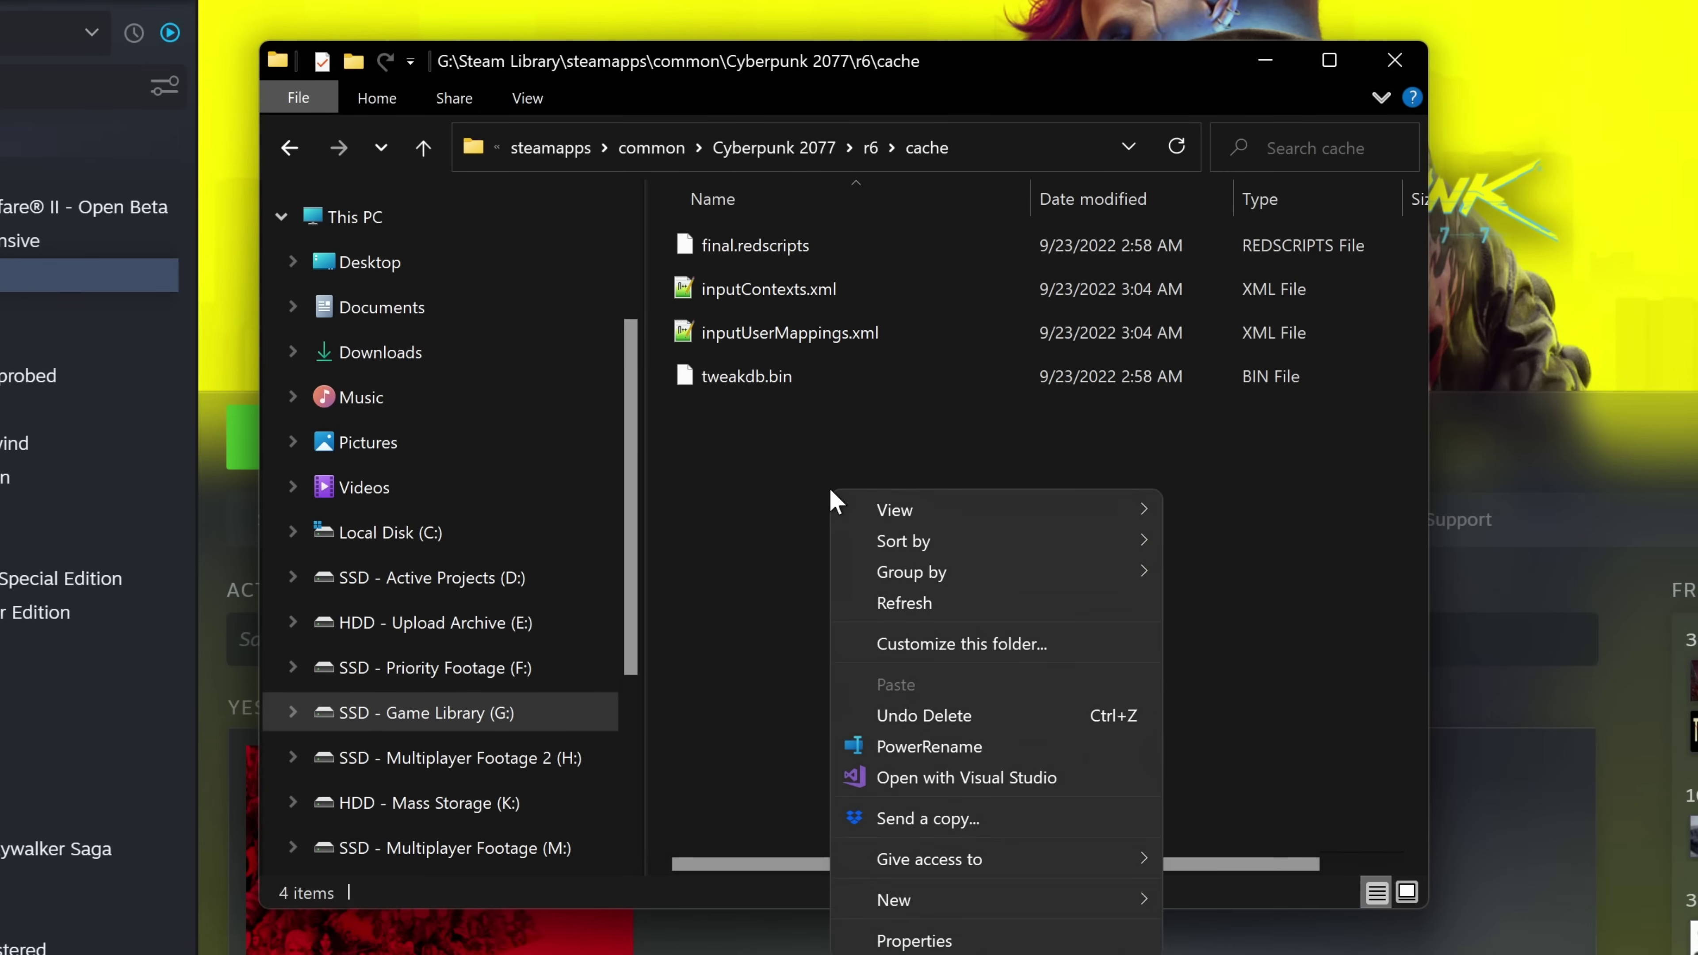
{"action": "mouse_move", "coordinate": [921, 903]}
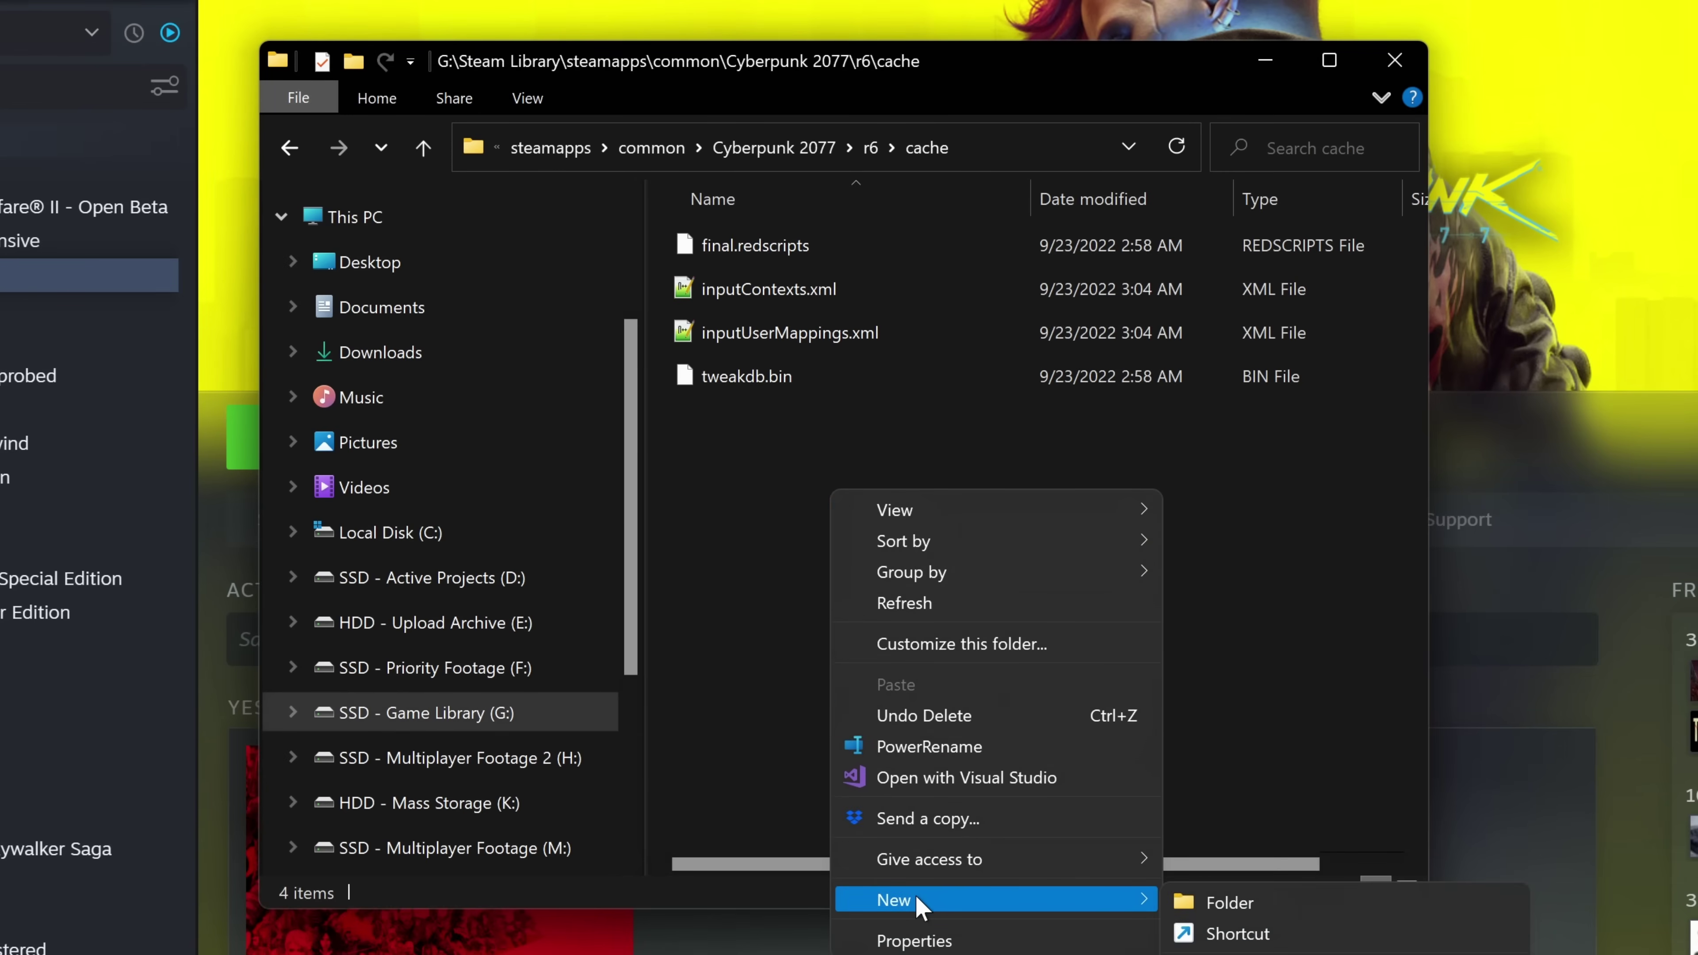
{"action": "left_click", "coordinate": [1188, 903]}
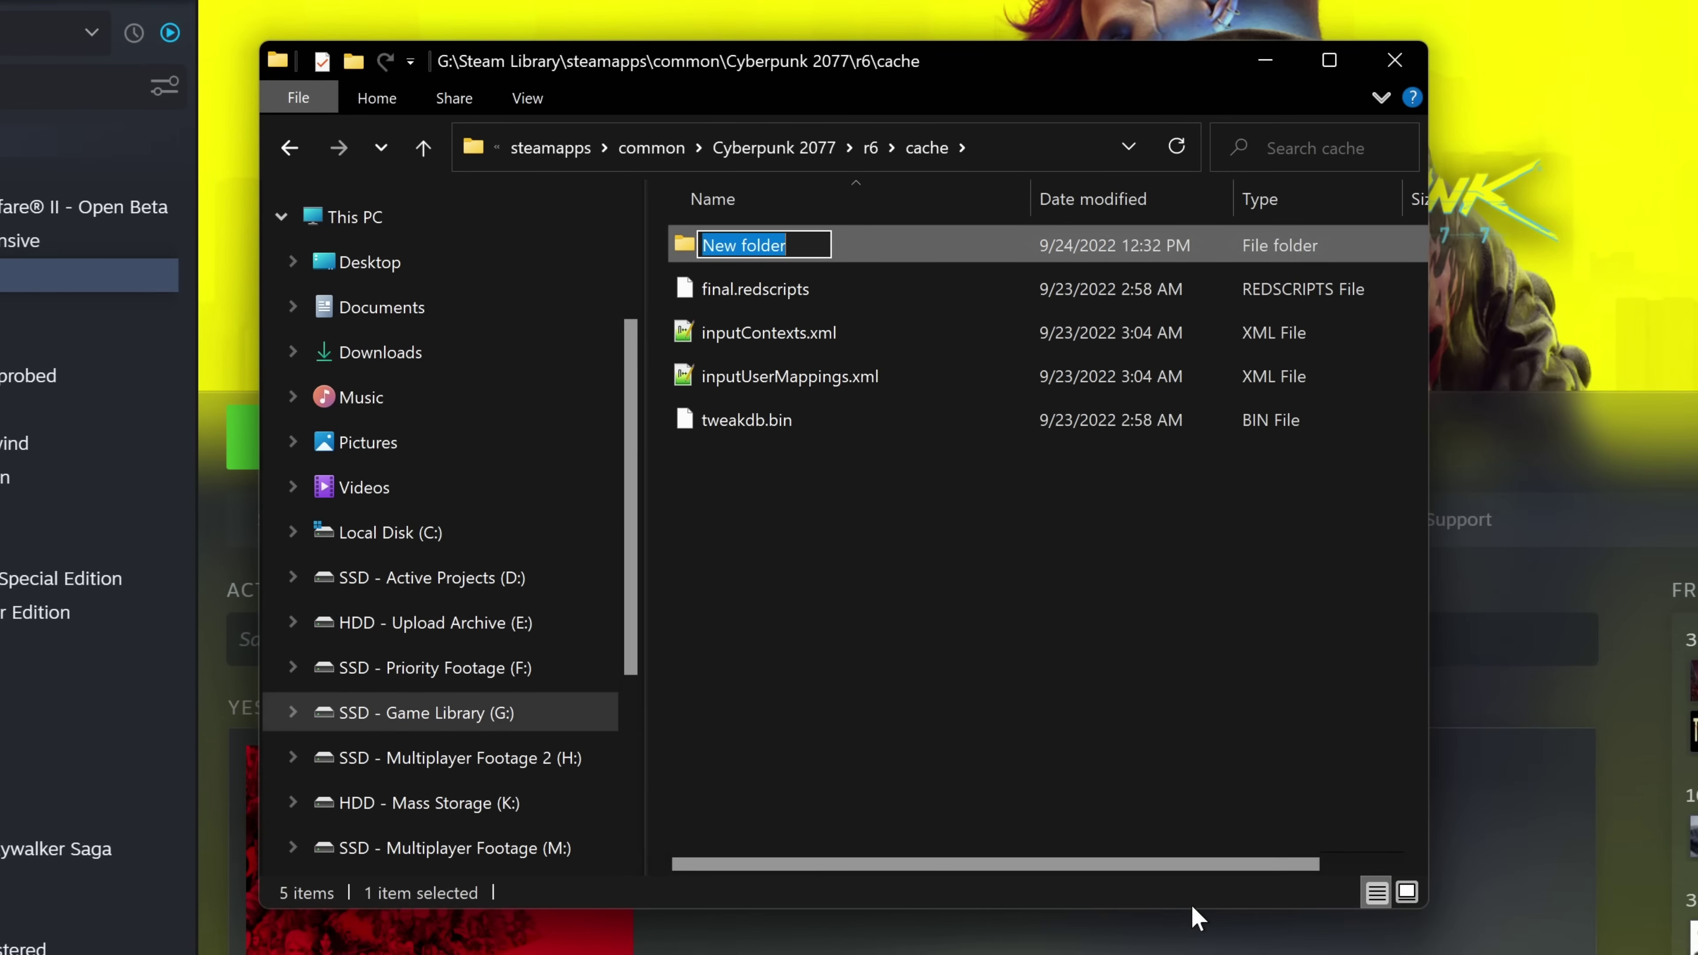
{"action": "type", "text": "modded"}
{"action": "key", "text": "Return"}
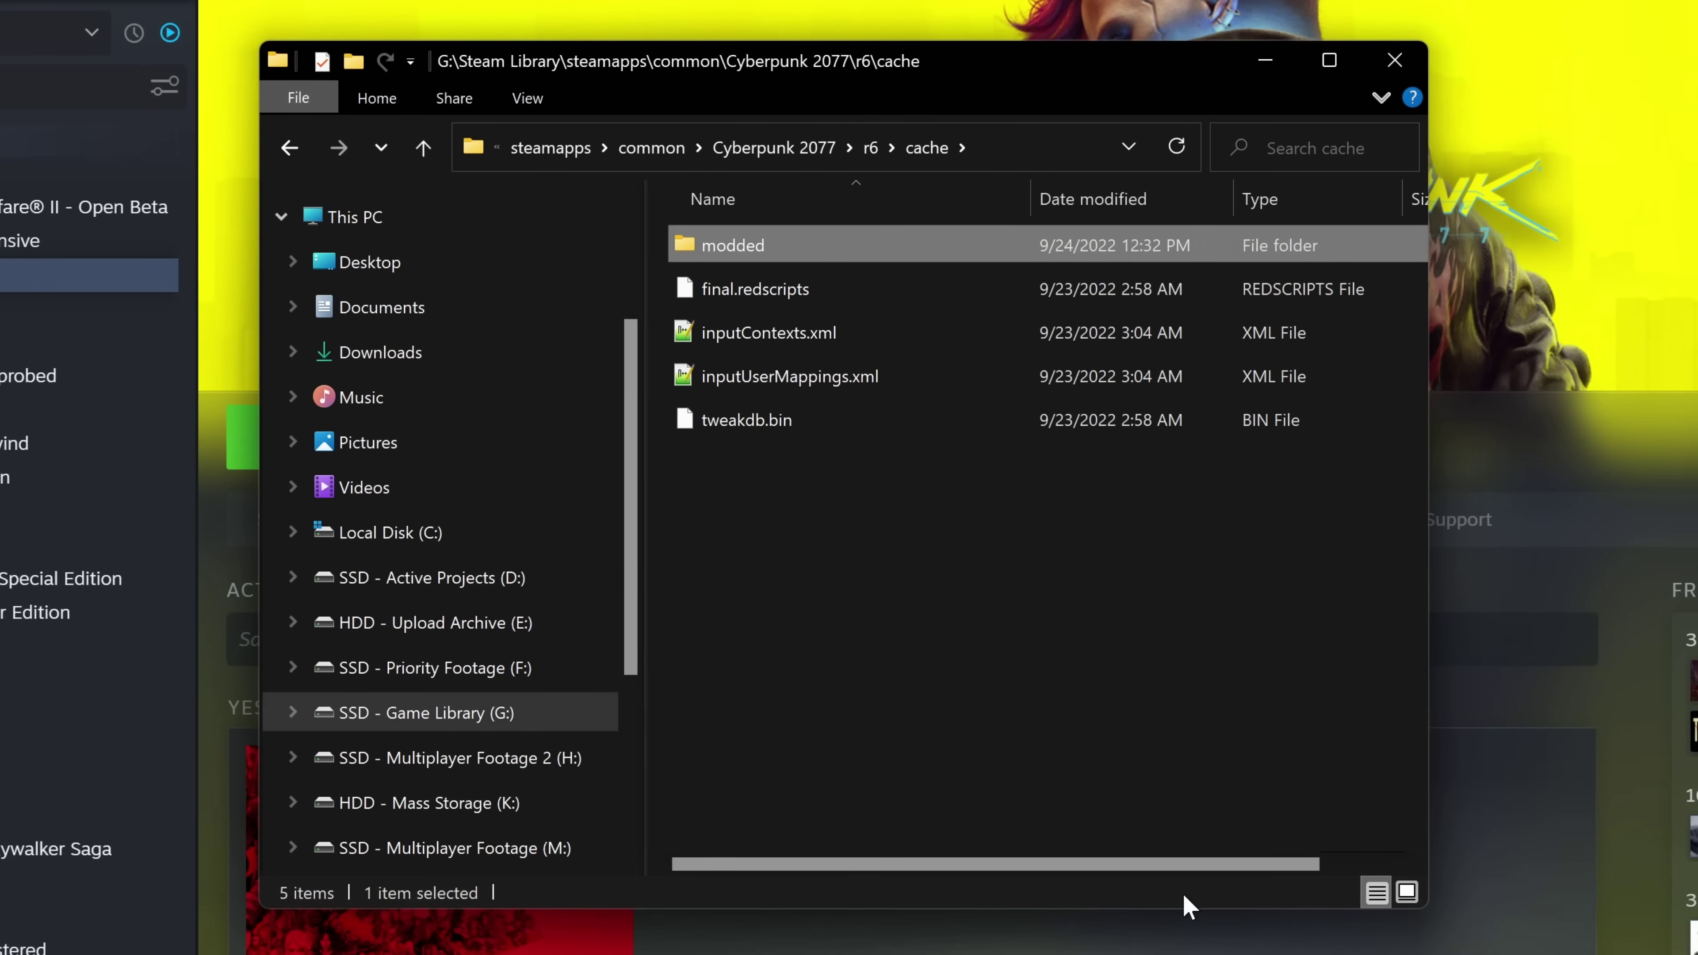
{"action": "left_click", "coordinate": [774, 150]}
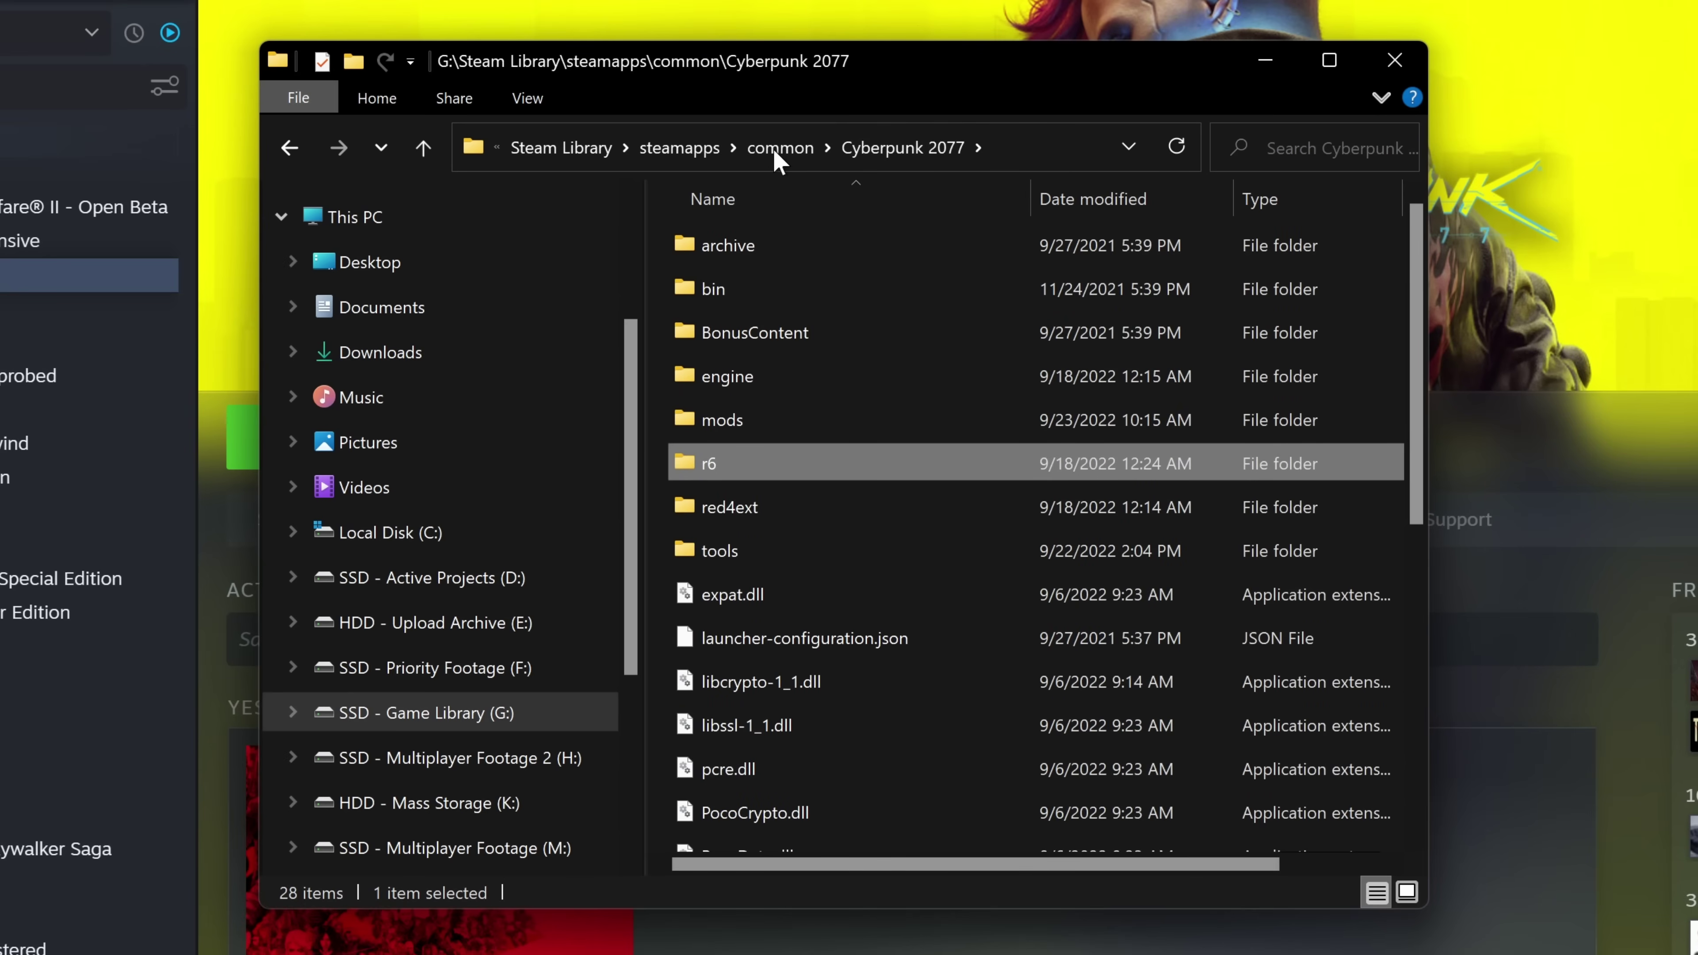
{"action": "left_click_drag", "start_coordinate": [836, 47], "coordinate": [1028, 243]}
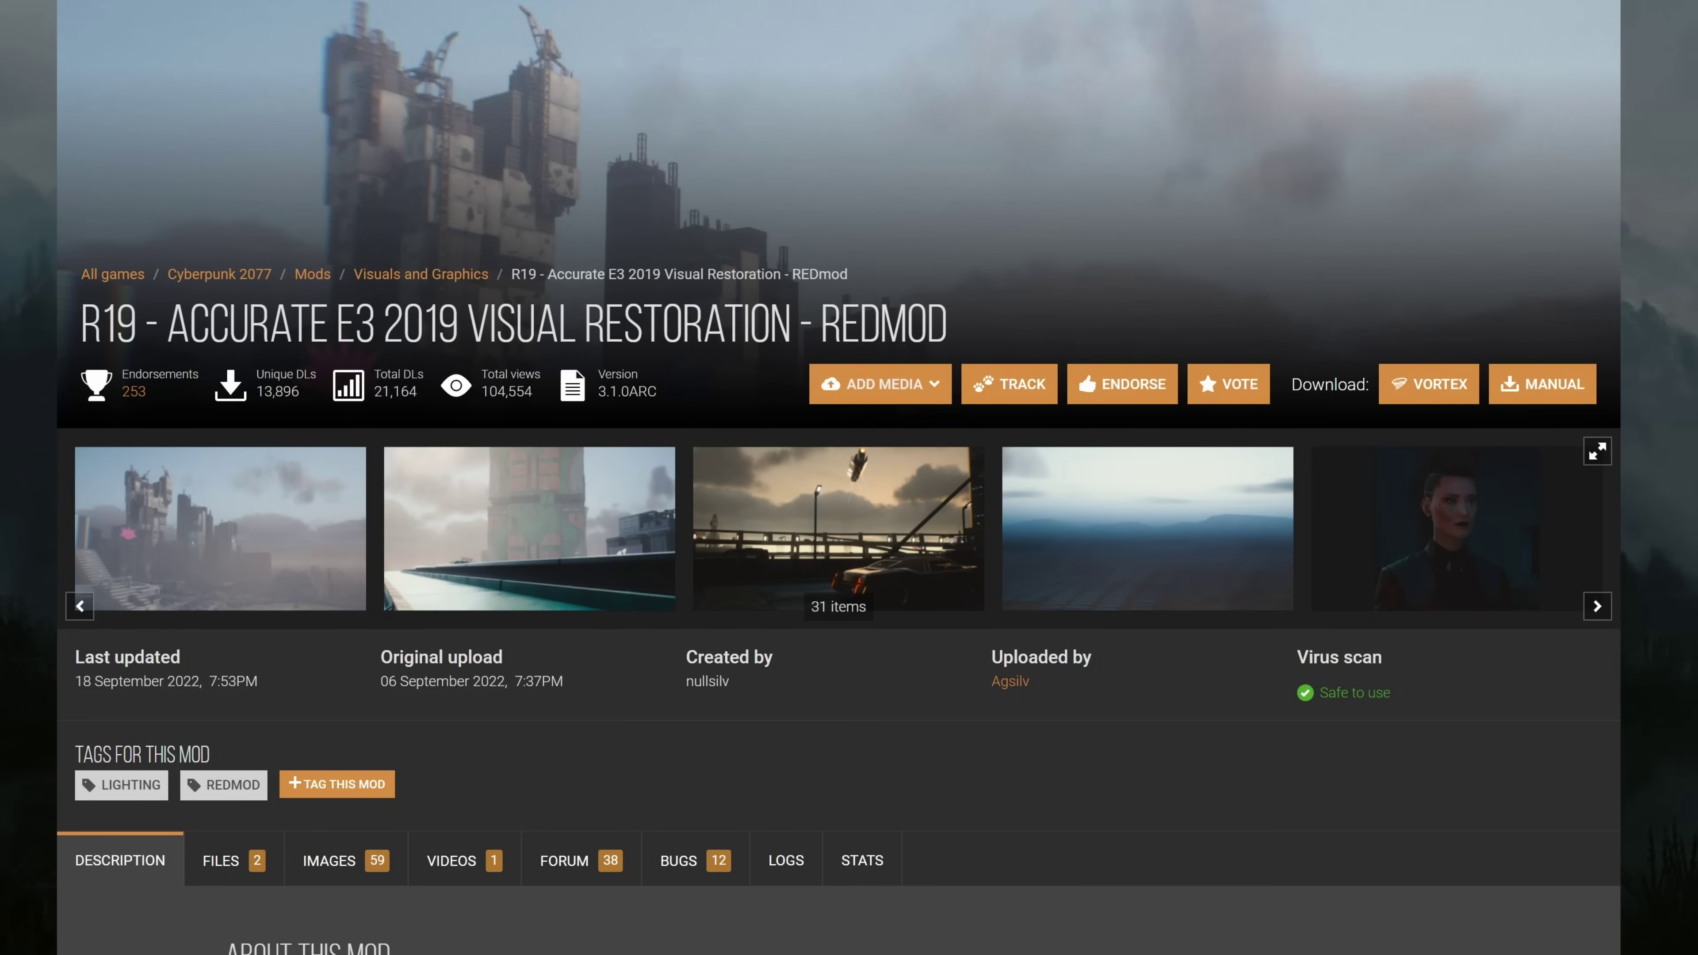
Manually download the REDmod version of the R19 - Accurate E3 2019 Visual Restoration mod and save the zip in Downloads
{"action": "left_click", "coordinate": [227, 862]}
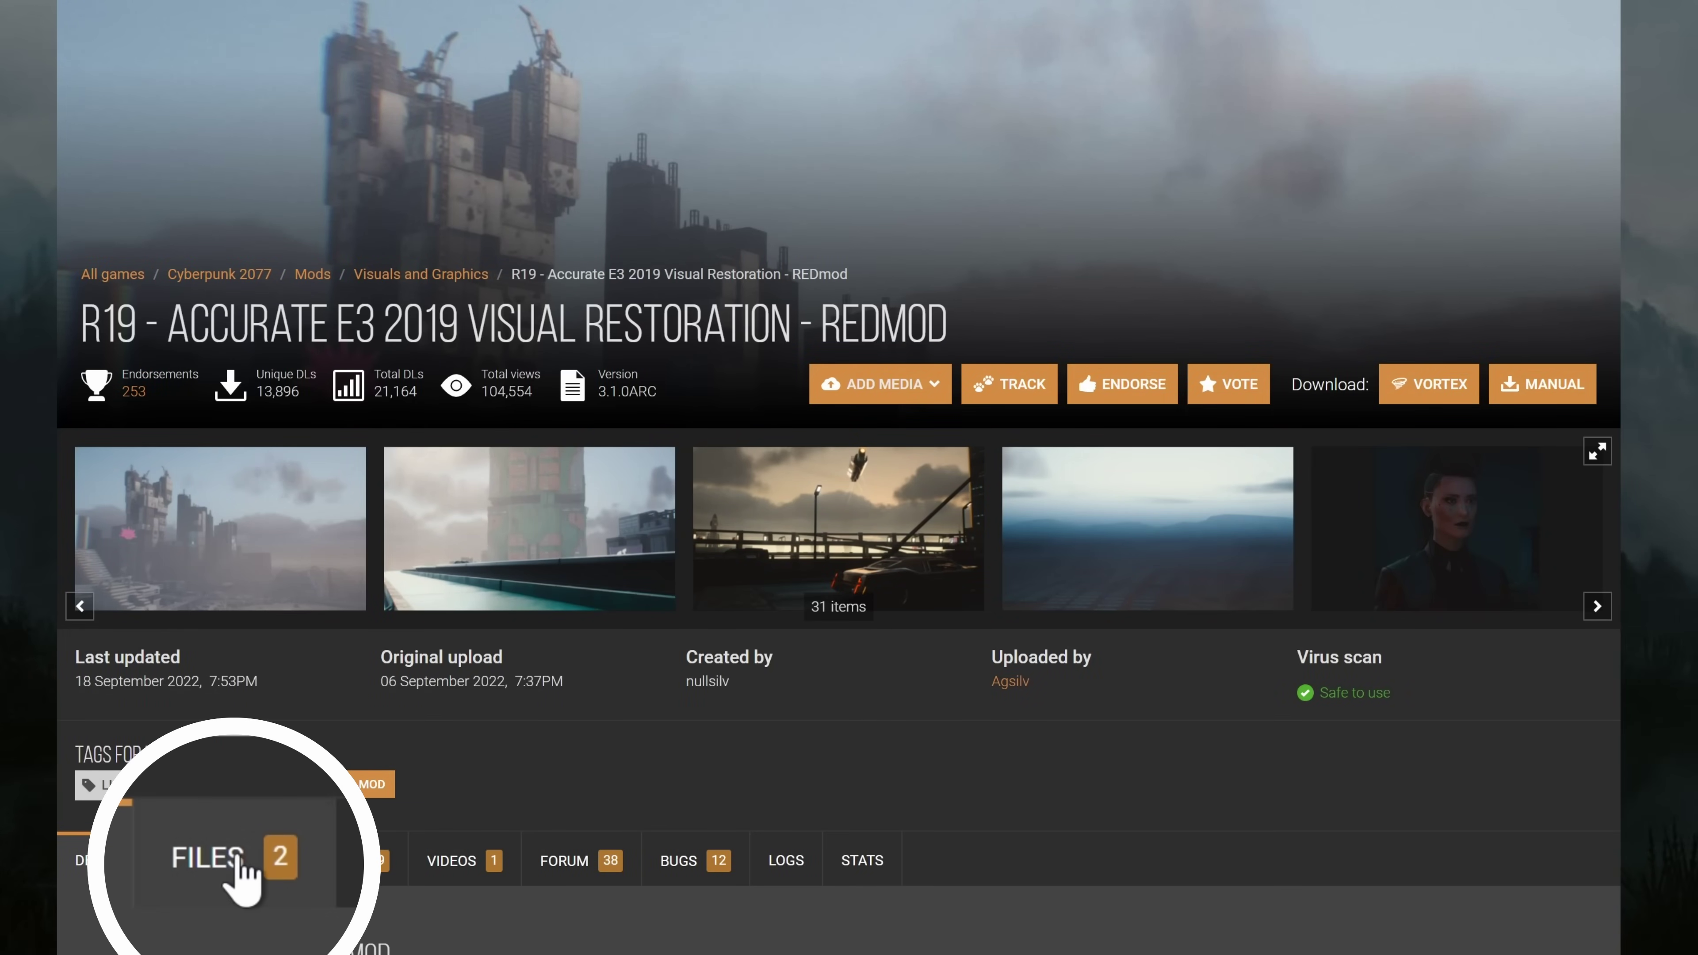
{"action": "scroll", "coordinate": [237, 859], "scroll_direction": "down", "scroll_amount": 5}
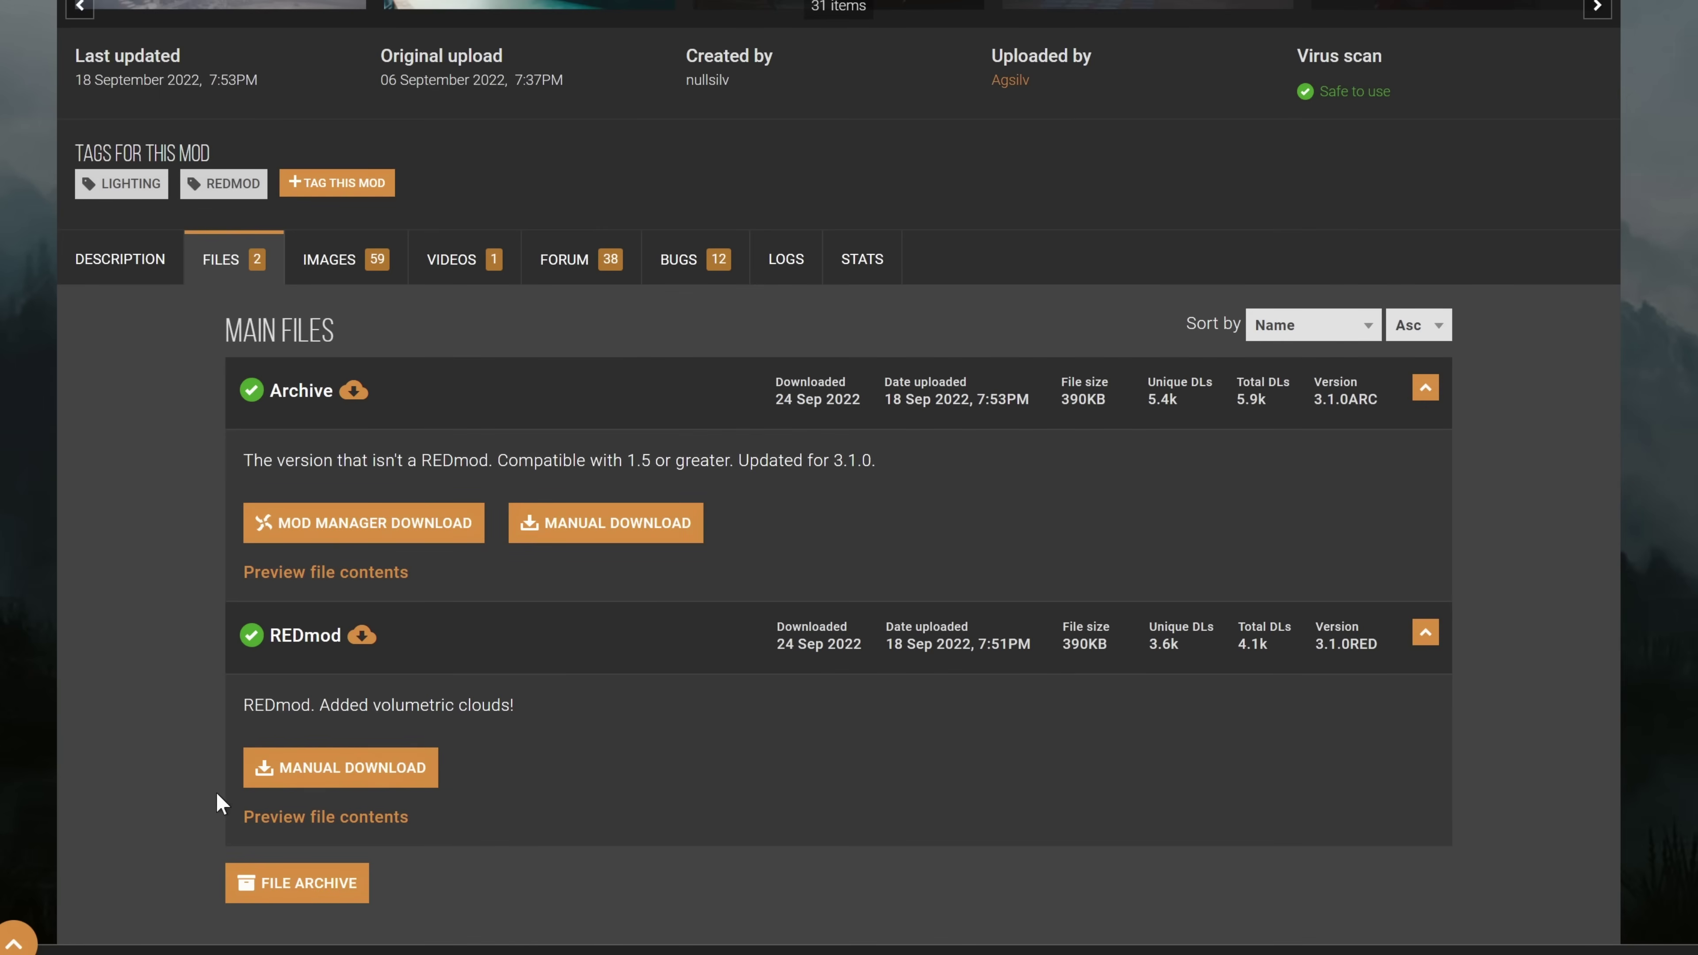
{"action": "left_click", "coordinate": [324, 777]}
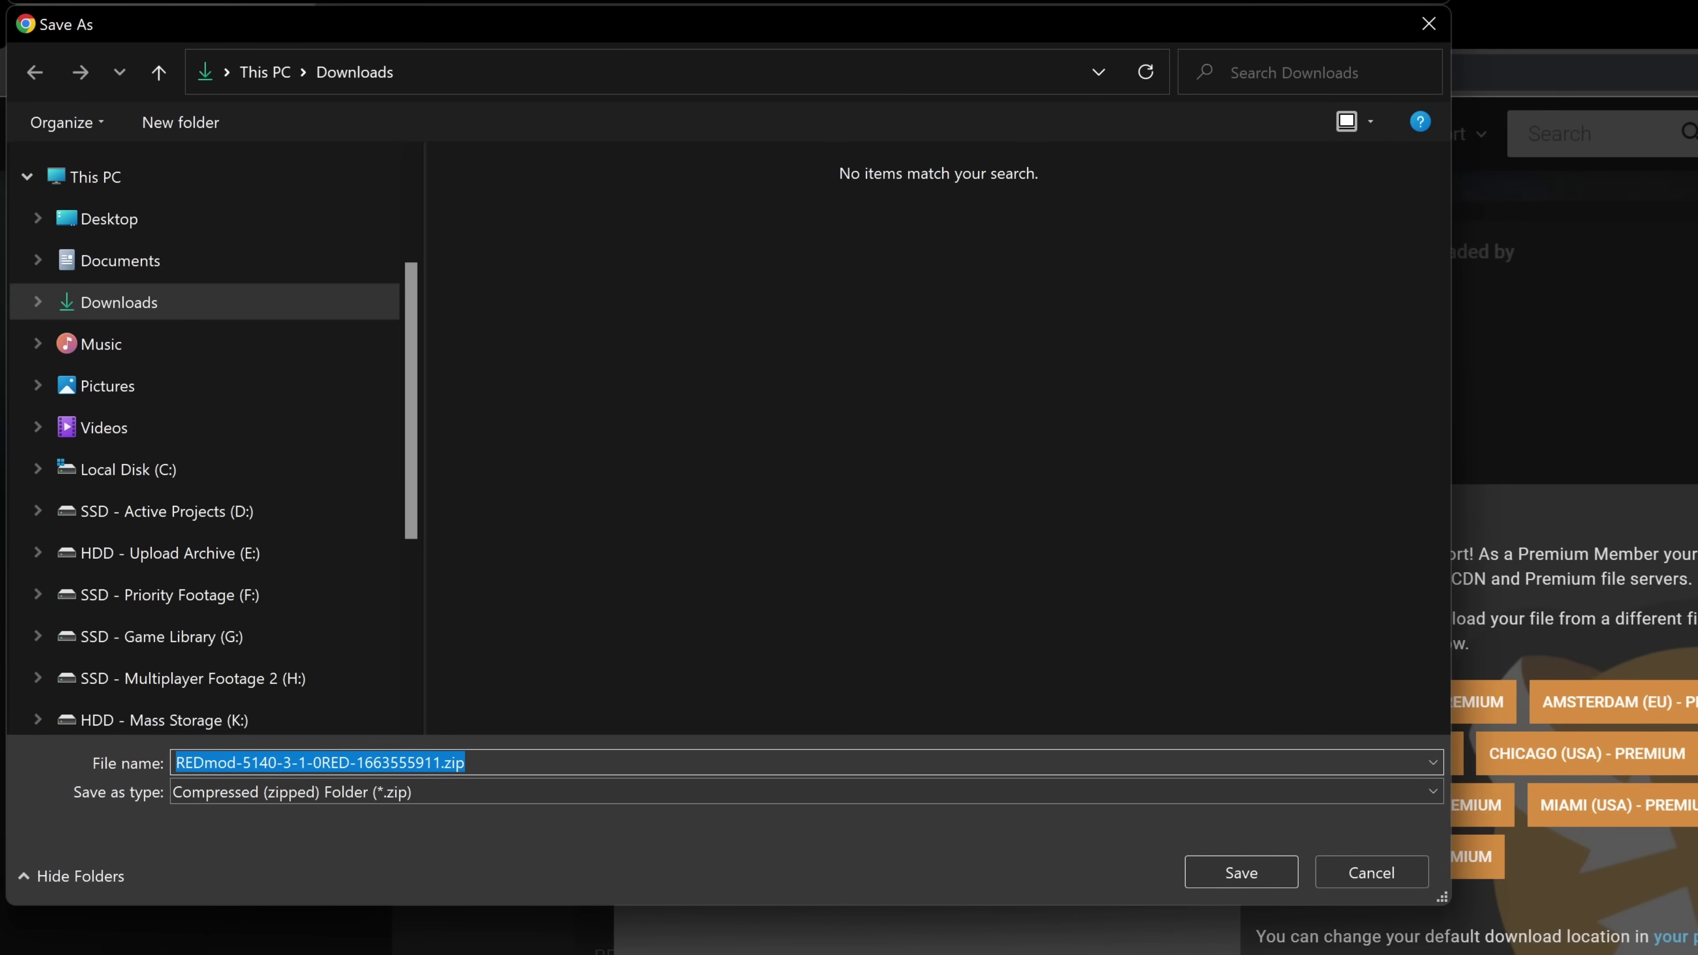
{"action": "left_click", "coordinate": [1248, 880]}
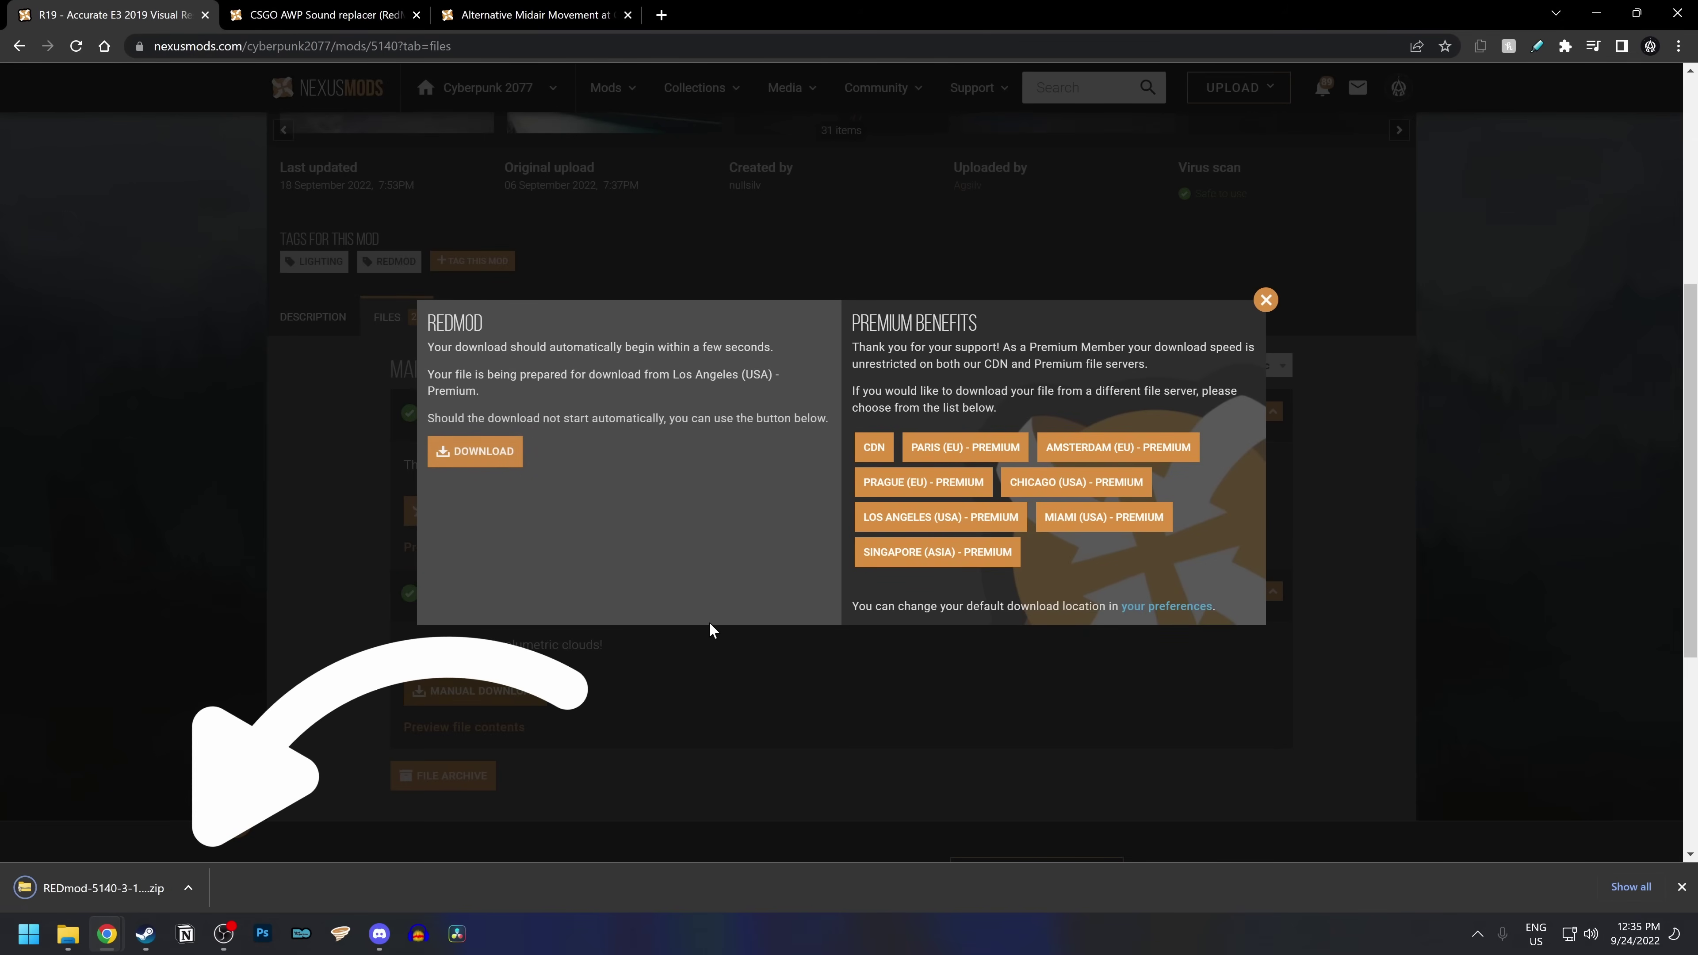
Show the downloaded REDmod zip in its folder and open the archive
{"action": "left_click", "coordinate": [190, 885]}
{"action": "left_click", "coordinate": [241, 824]}
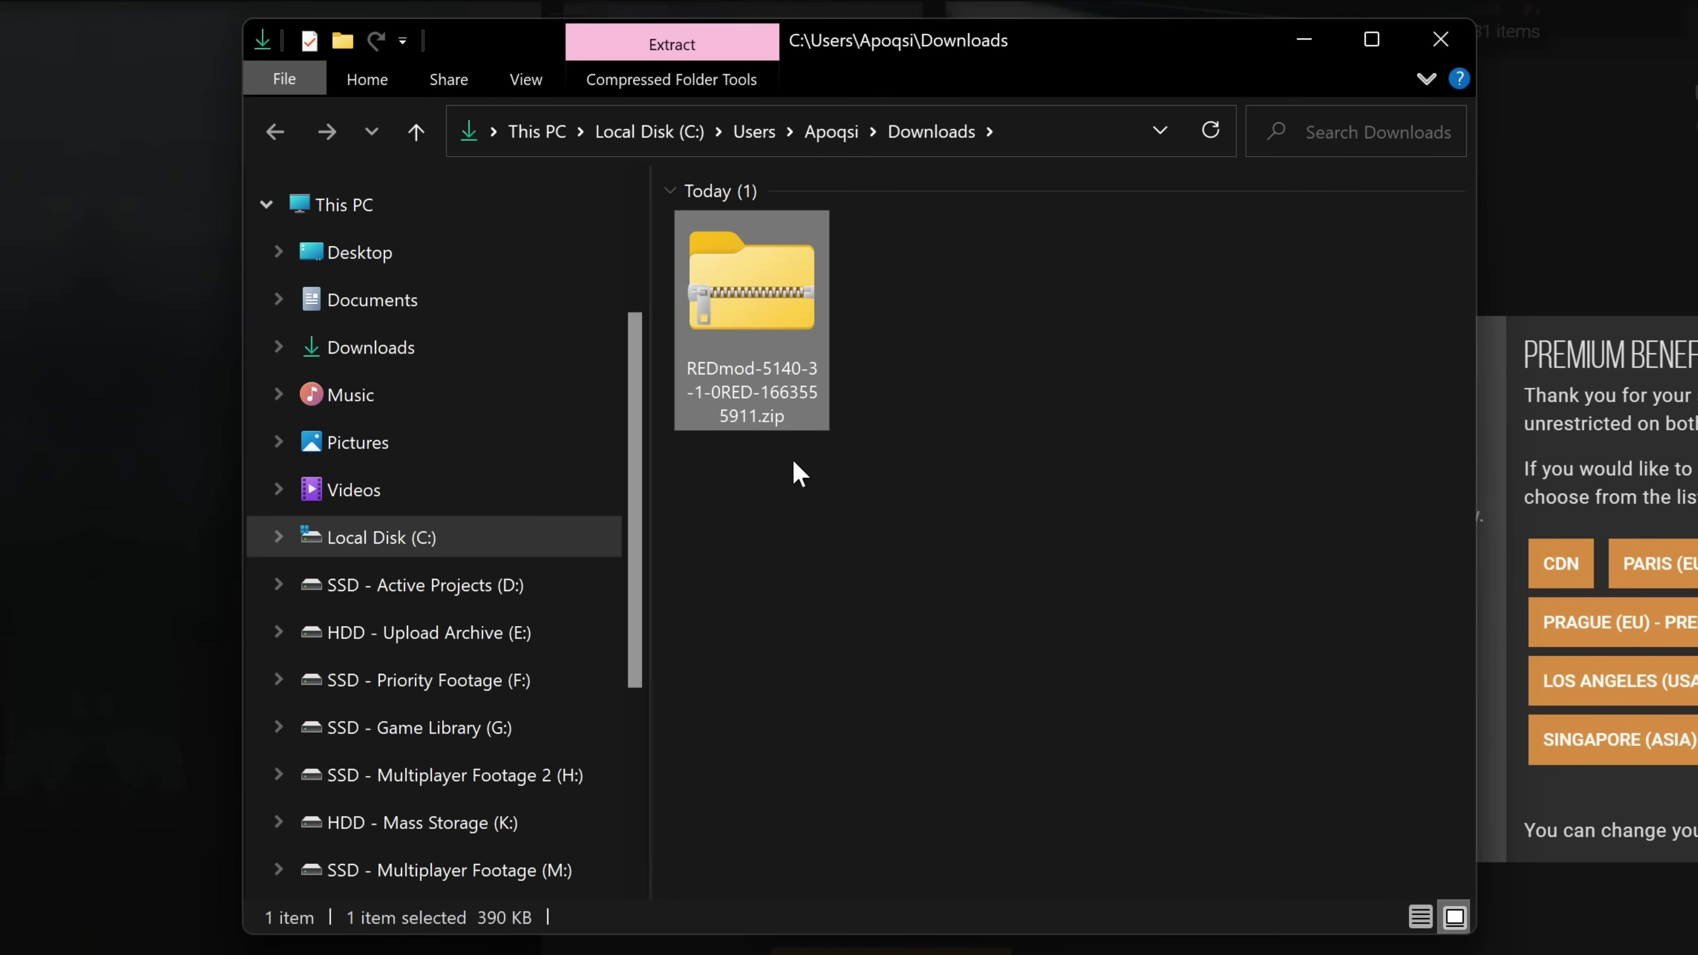
{"action": "left_click_drag", "start_coordinate": [738, 461], "coordinate": [852, 361]}
{"action": "double_click", "coordinate": [769, 361]}
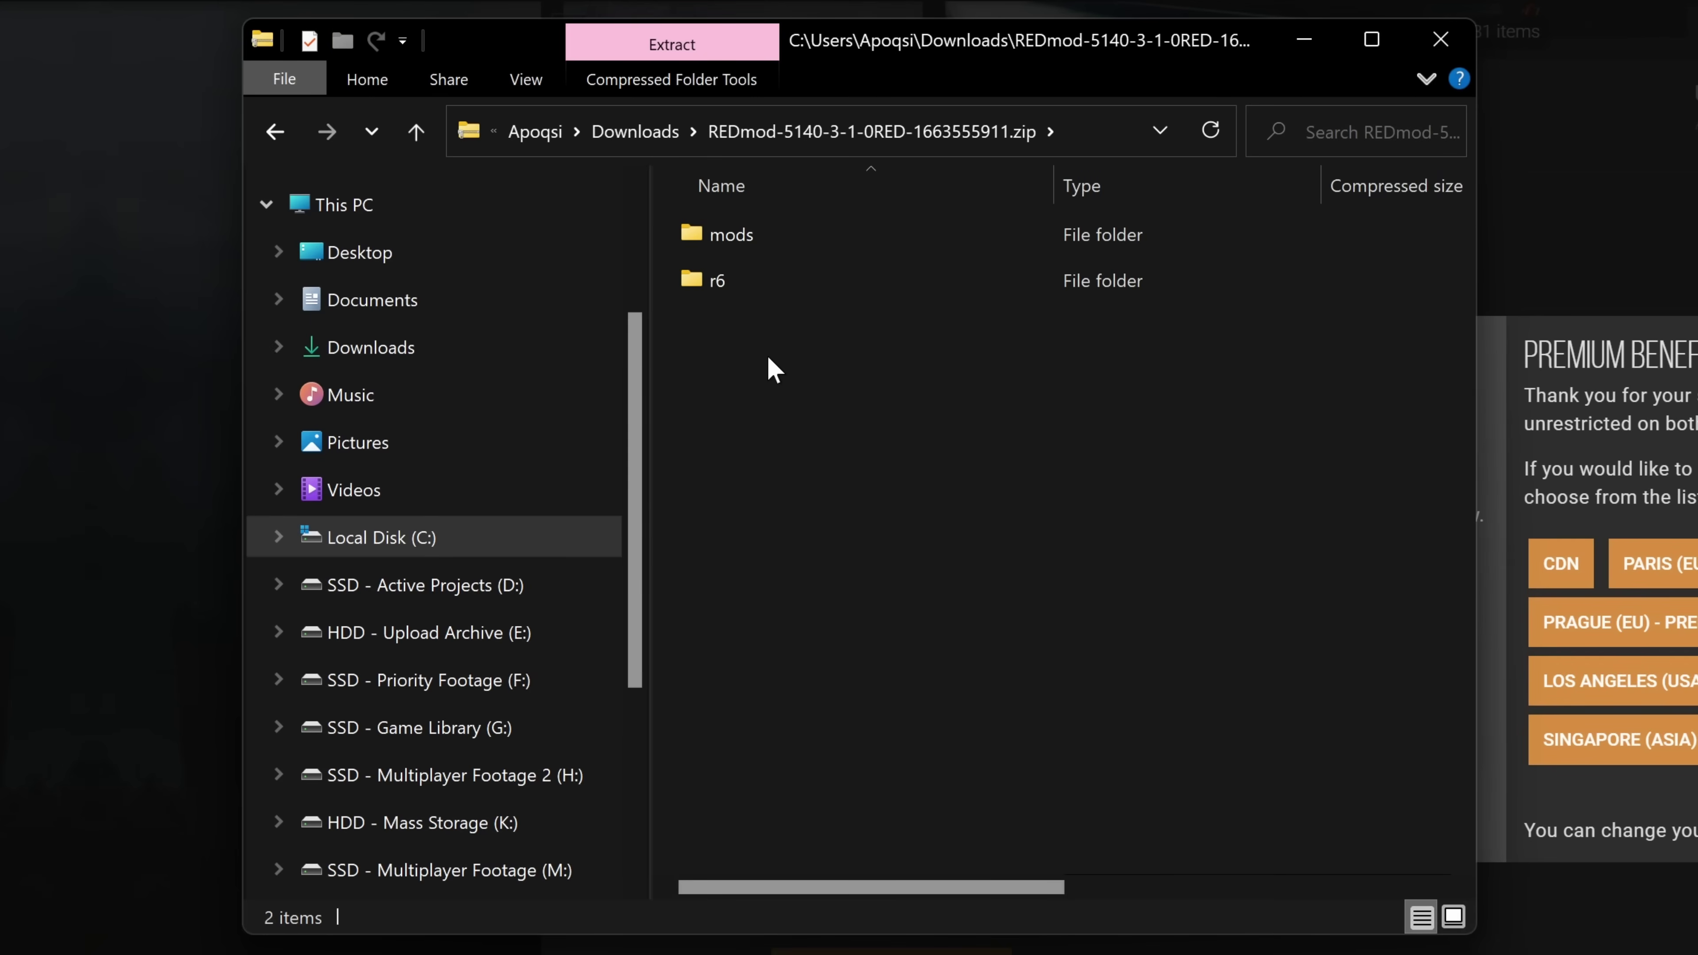
Copy the mods and r6 folders from the archive into the Cyberpunk 2077 installation folder
{"action": "left_click_drag", "start_coordinate": [759, 354], "coordinate": [829, 241]}
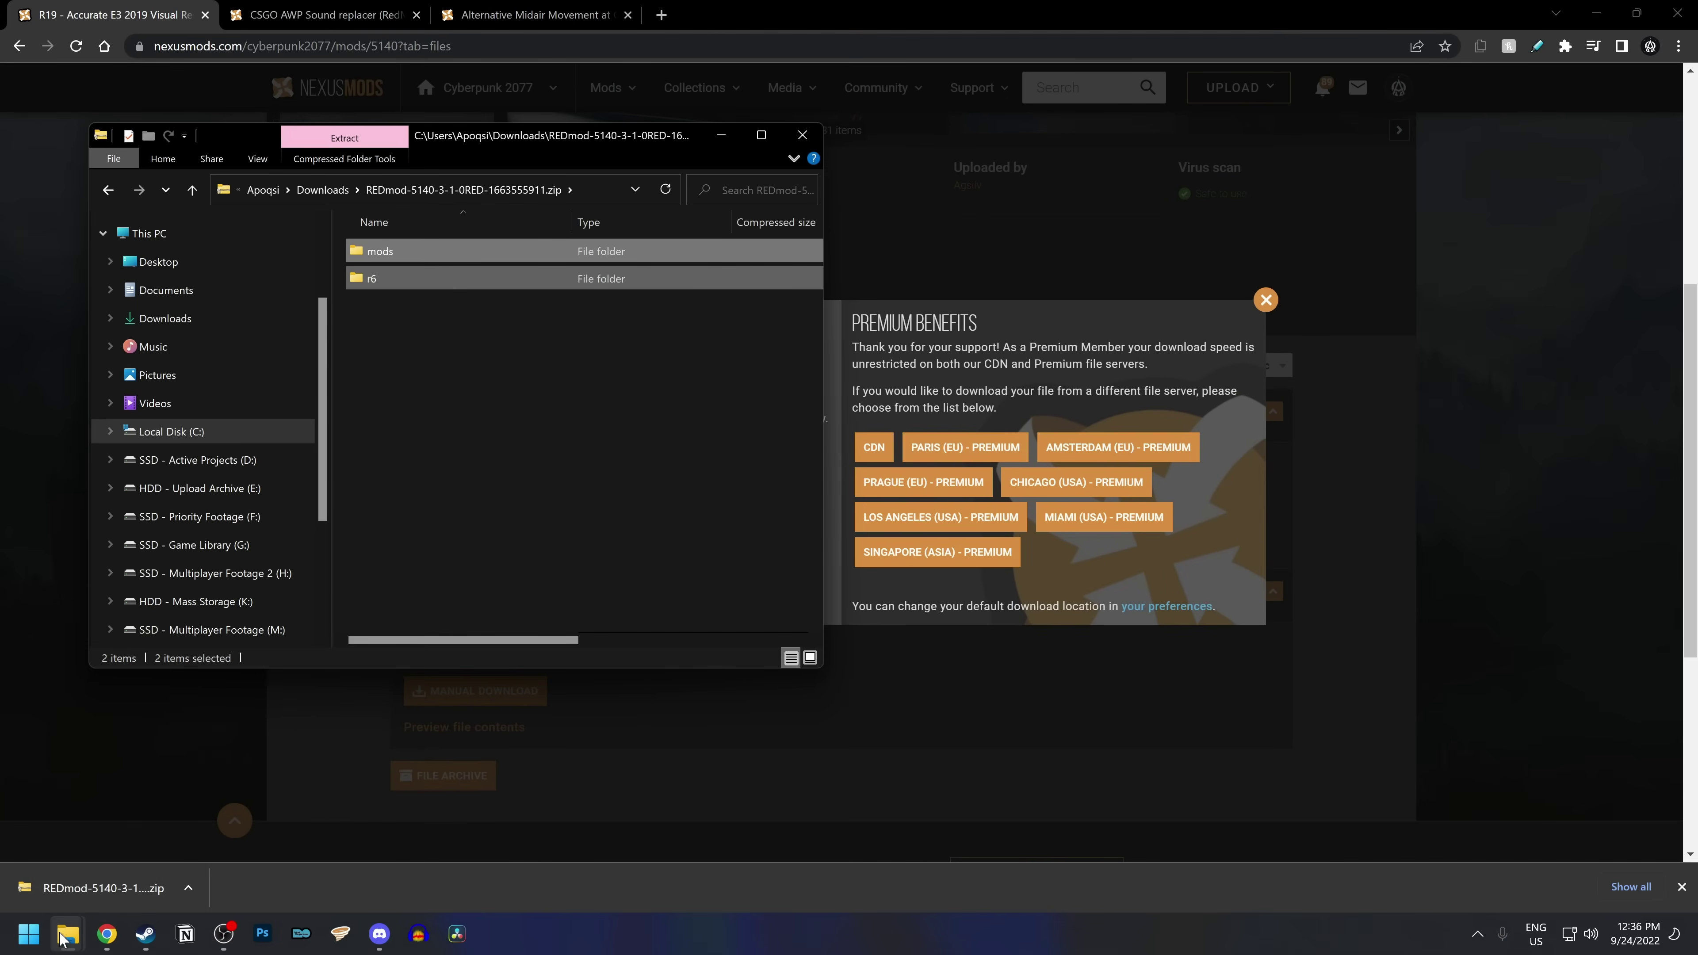
{"action": "mouse_move", "coordinate": [60, 934]}
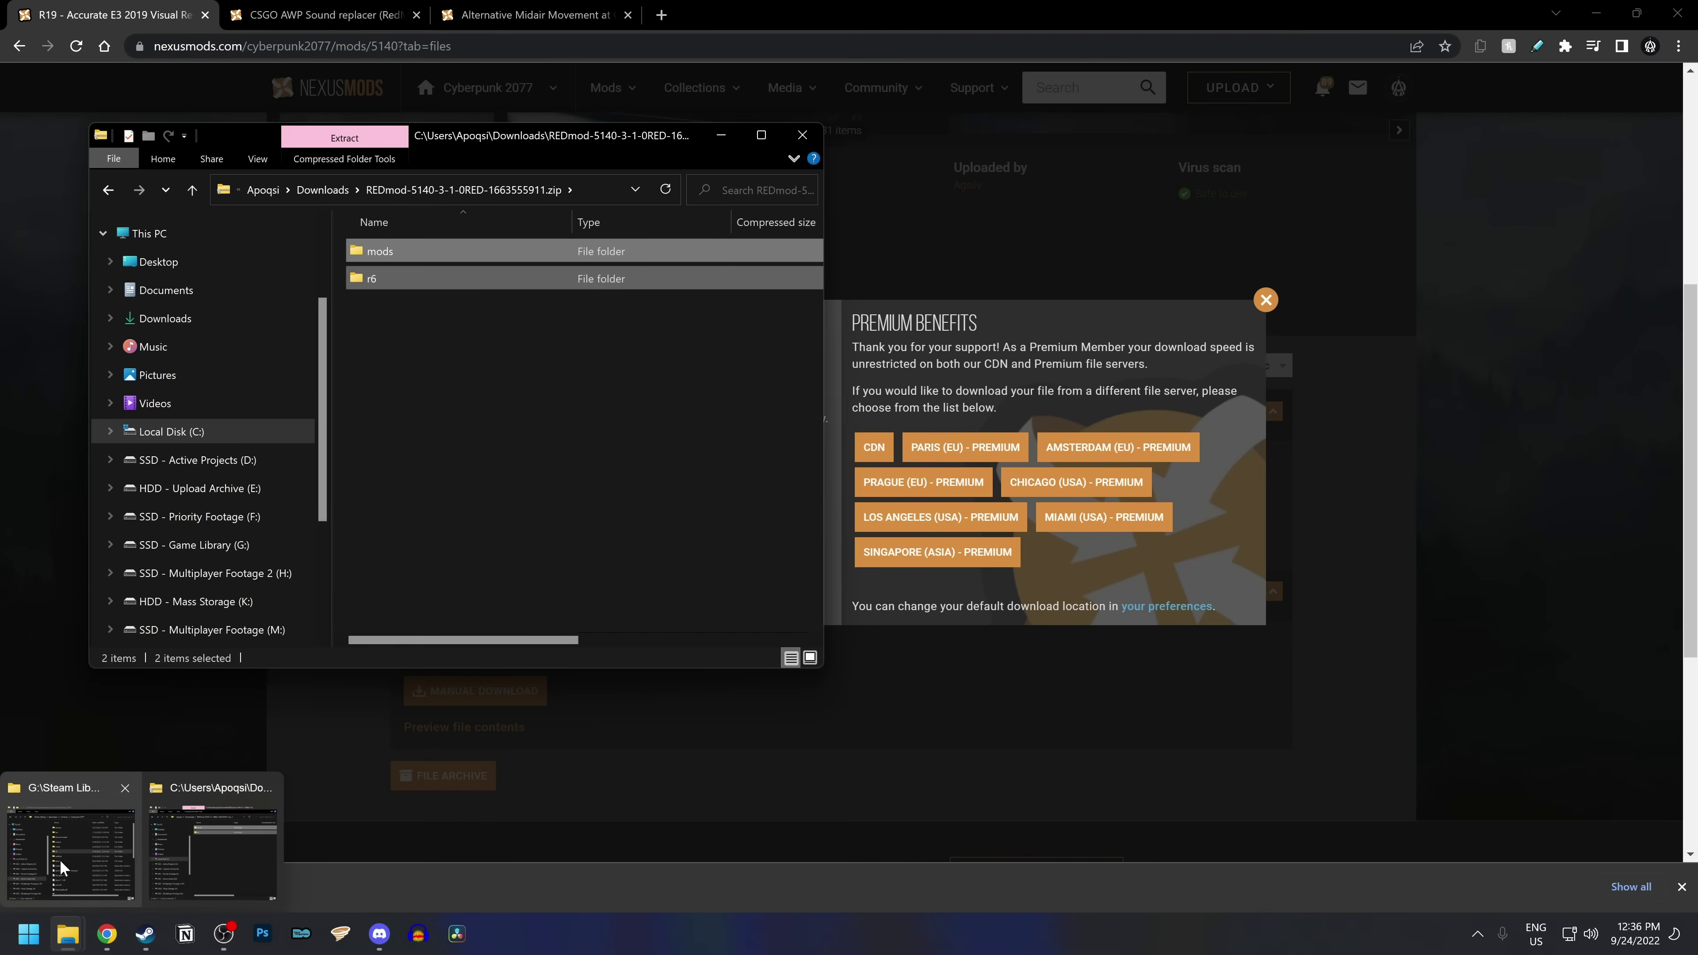
{"action": "left_click", "coordinate": [60, 860]}
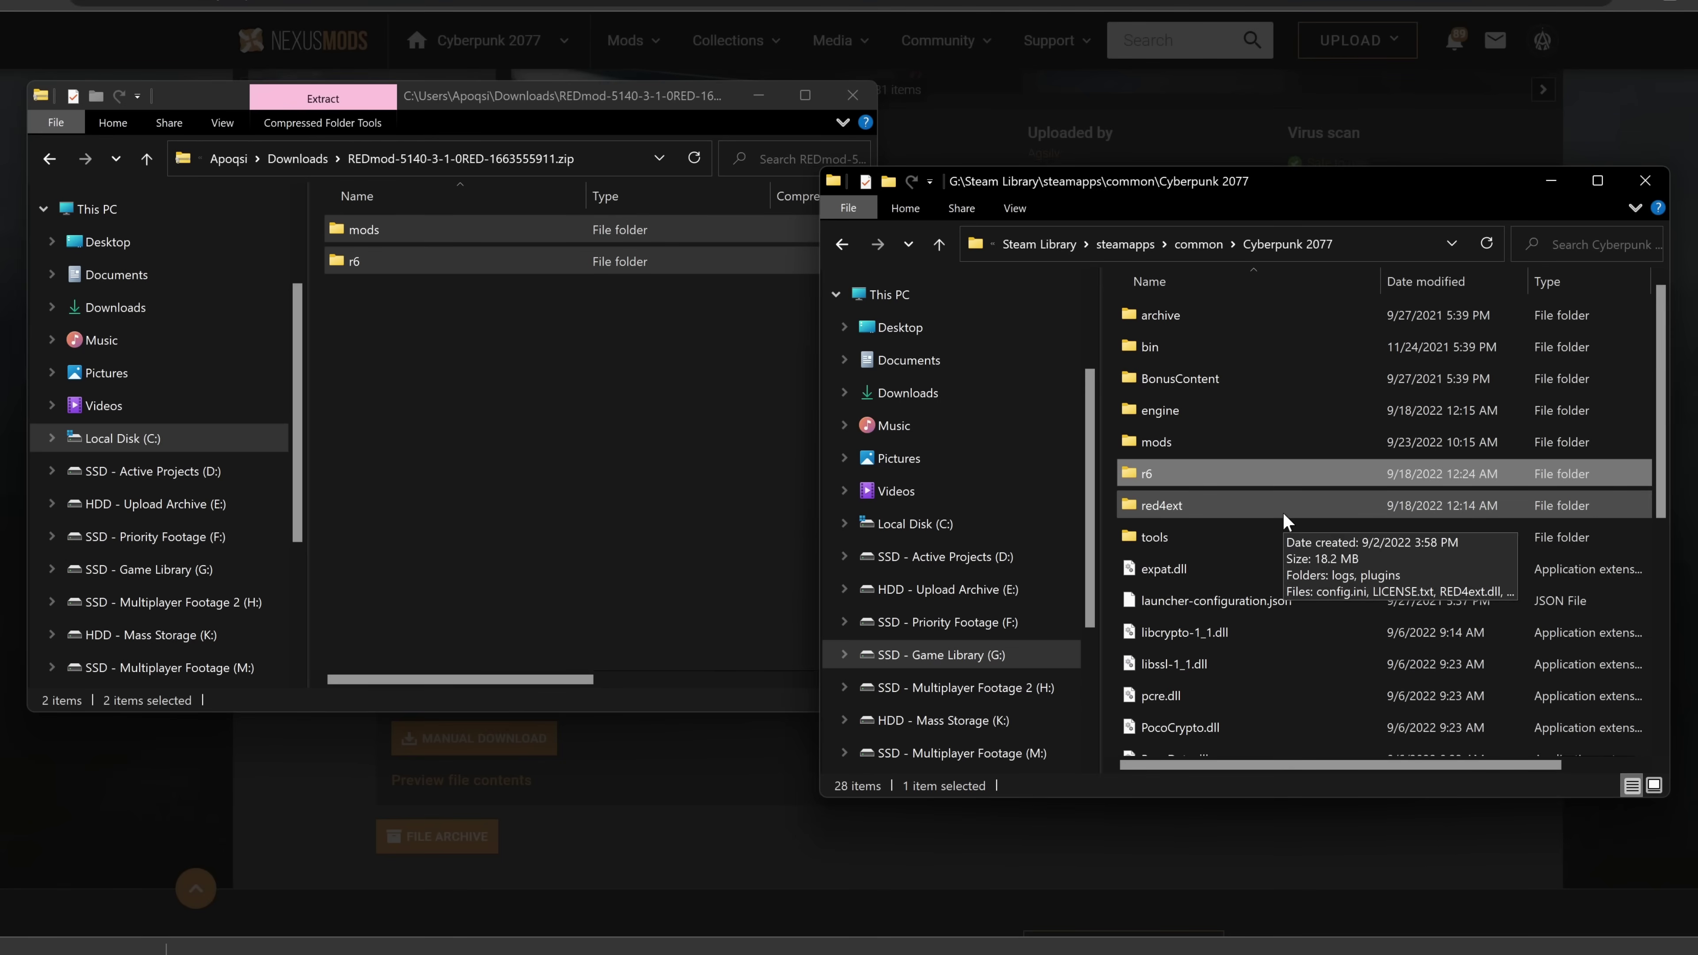
{"action": "left_click", "coordinate": [1197, 442]}
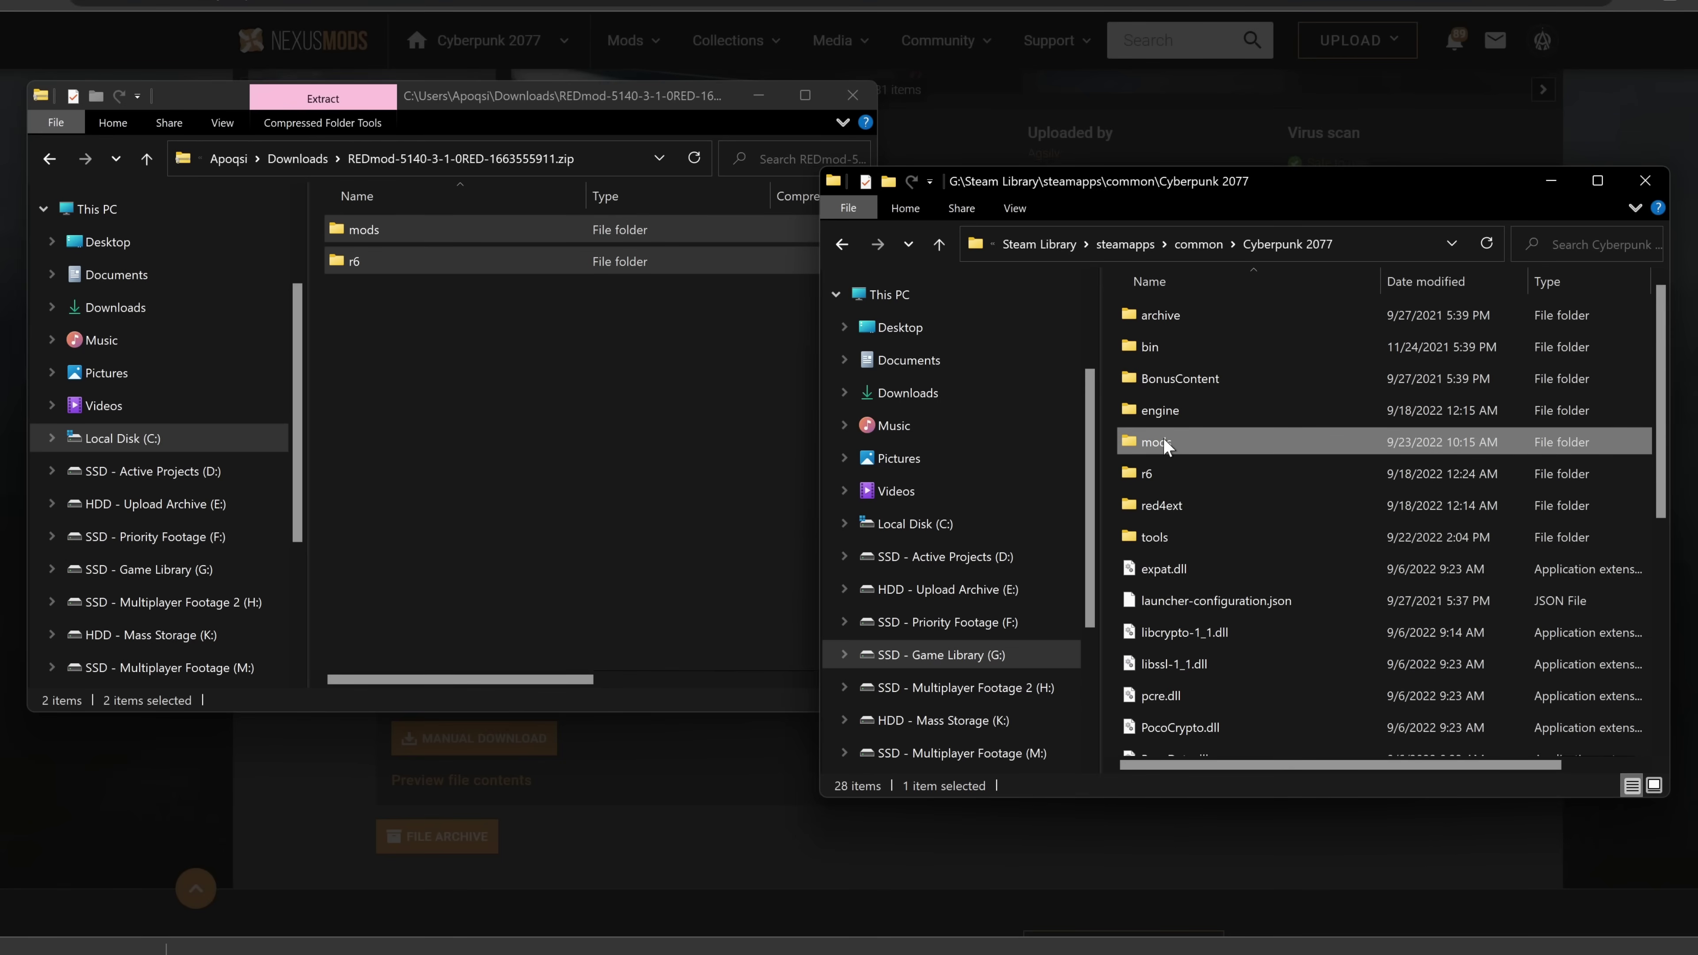
{"action": "left_click", "coordinate": [1196, 470], "text": "ctrl"}
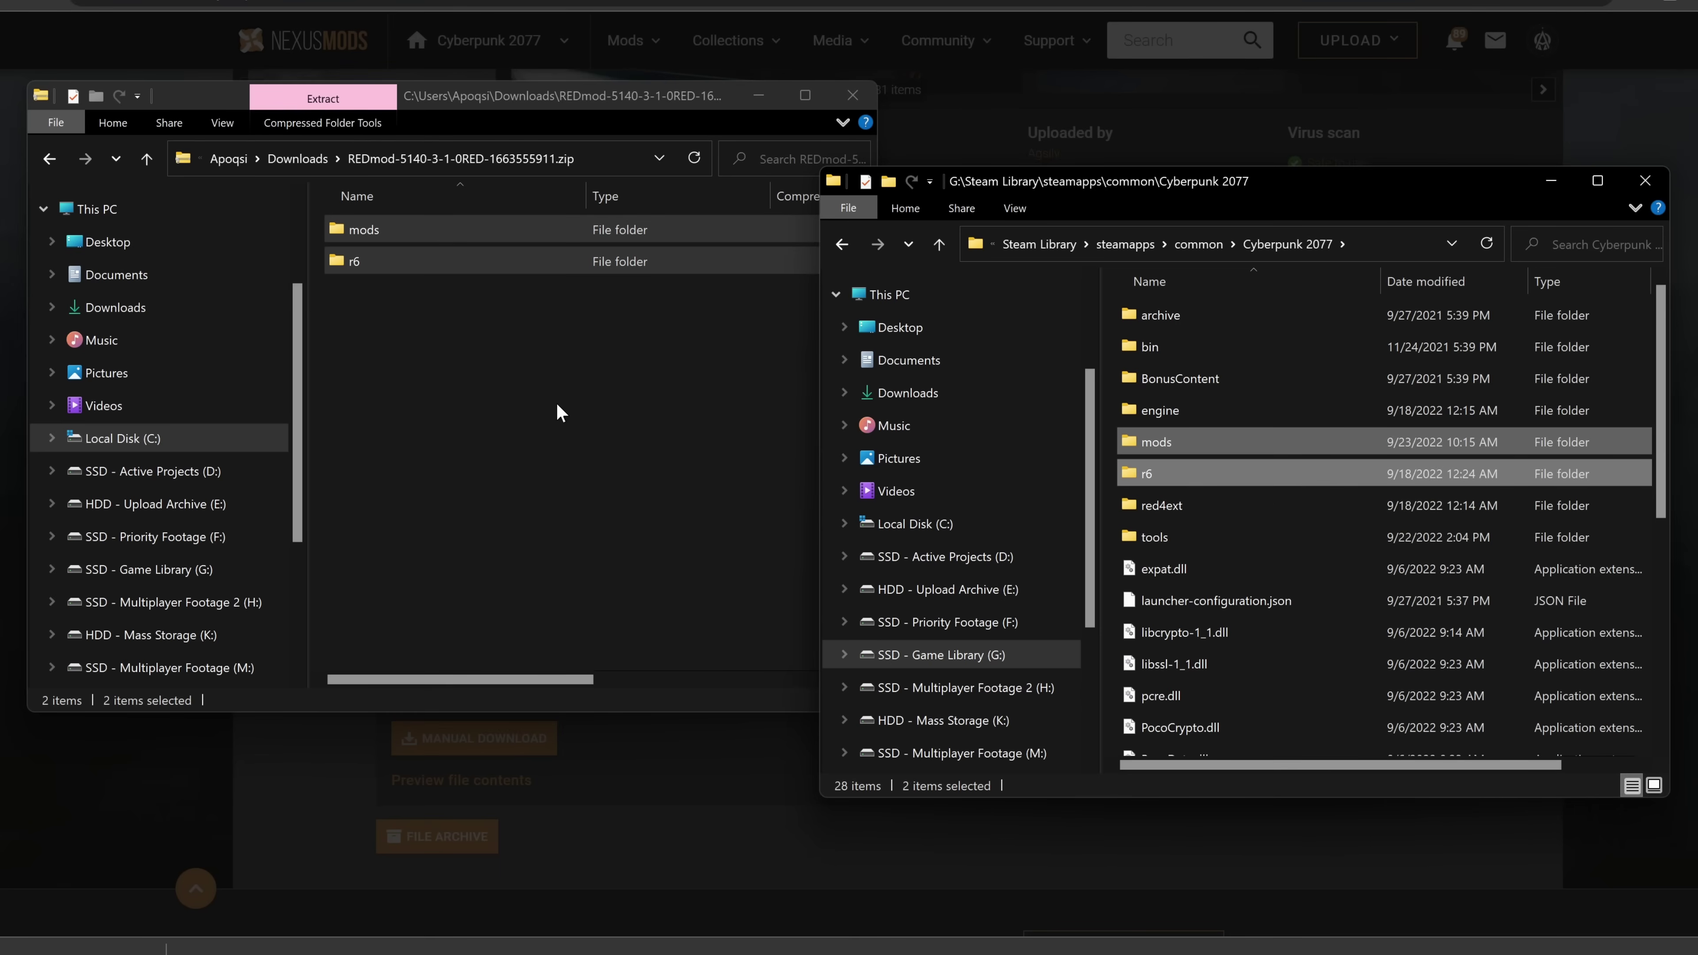
{"action": "left_click_drag", "start_coordinate": [350, 319], "coordinate": [1108, 443]}
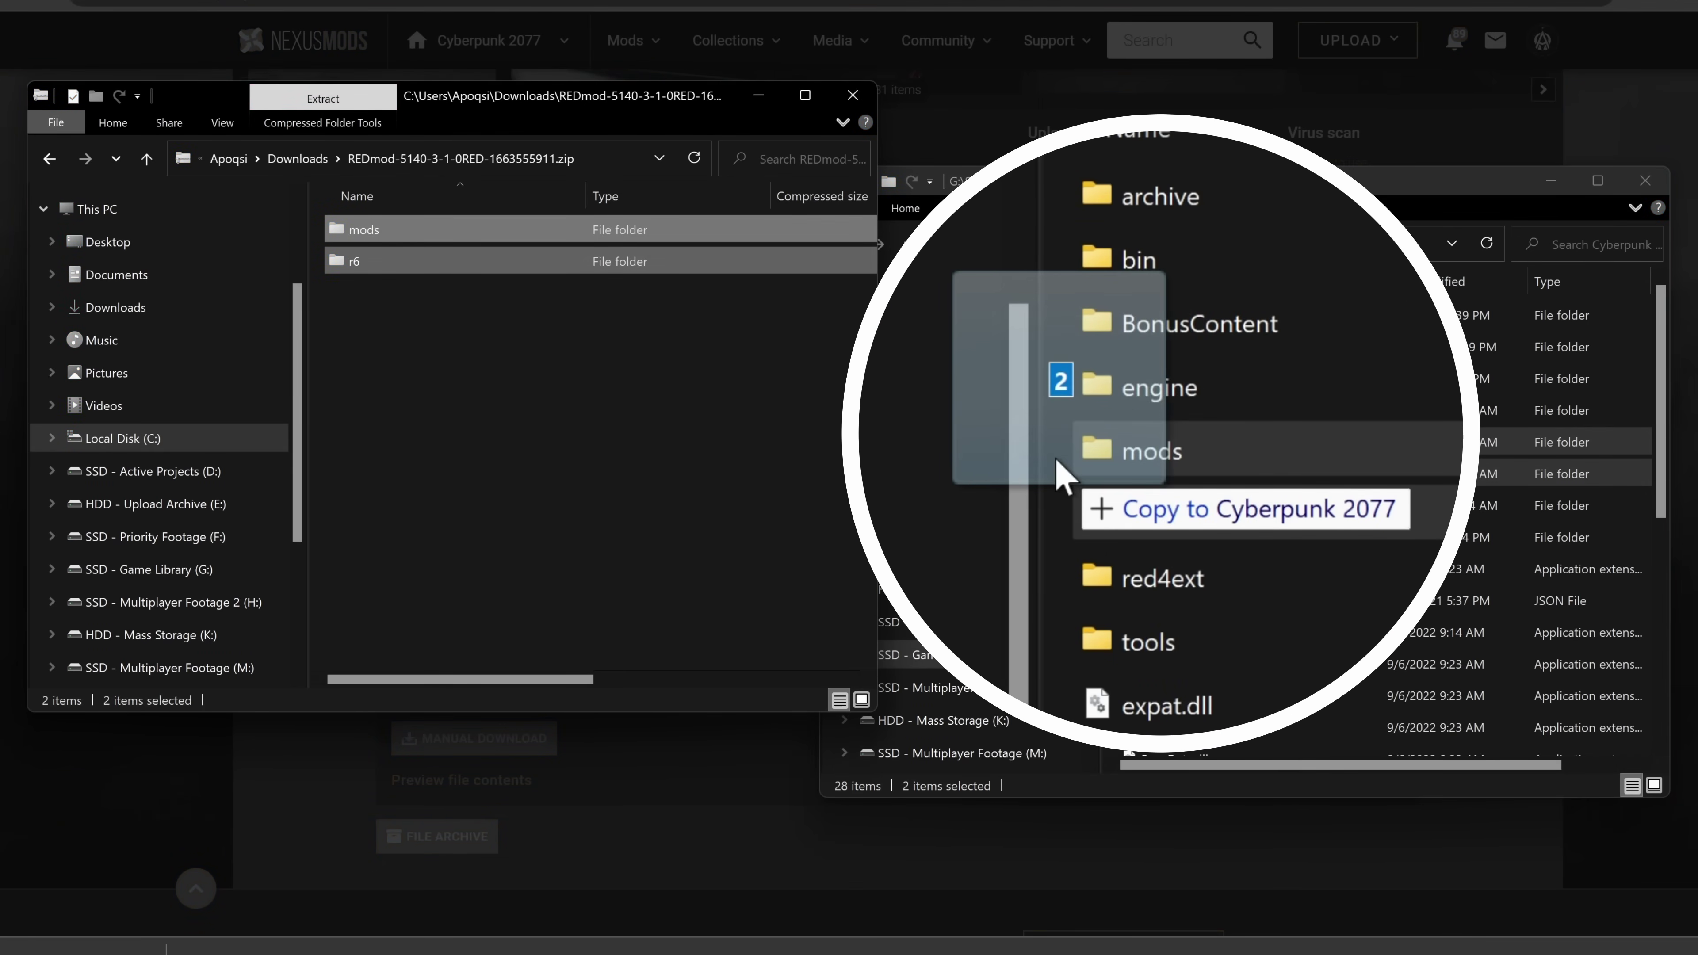
{"action": "left_click_drag", "start_coordinate": [1108, 442], "coordinate": [1108, 442]}
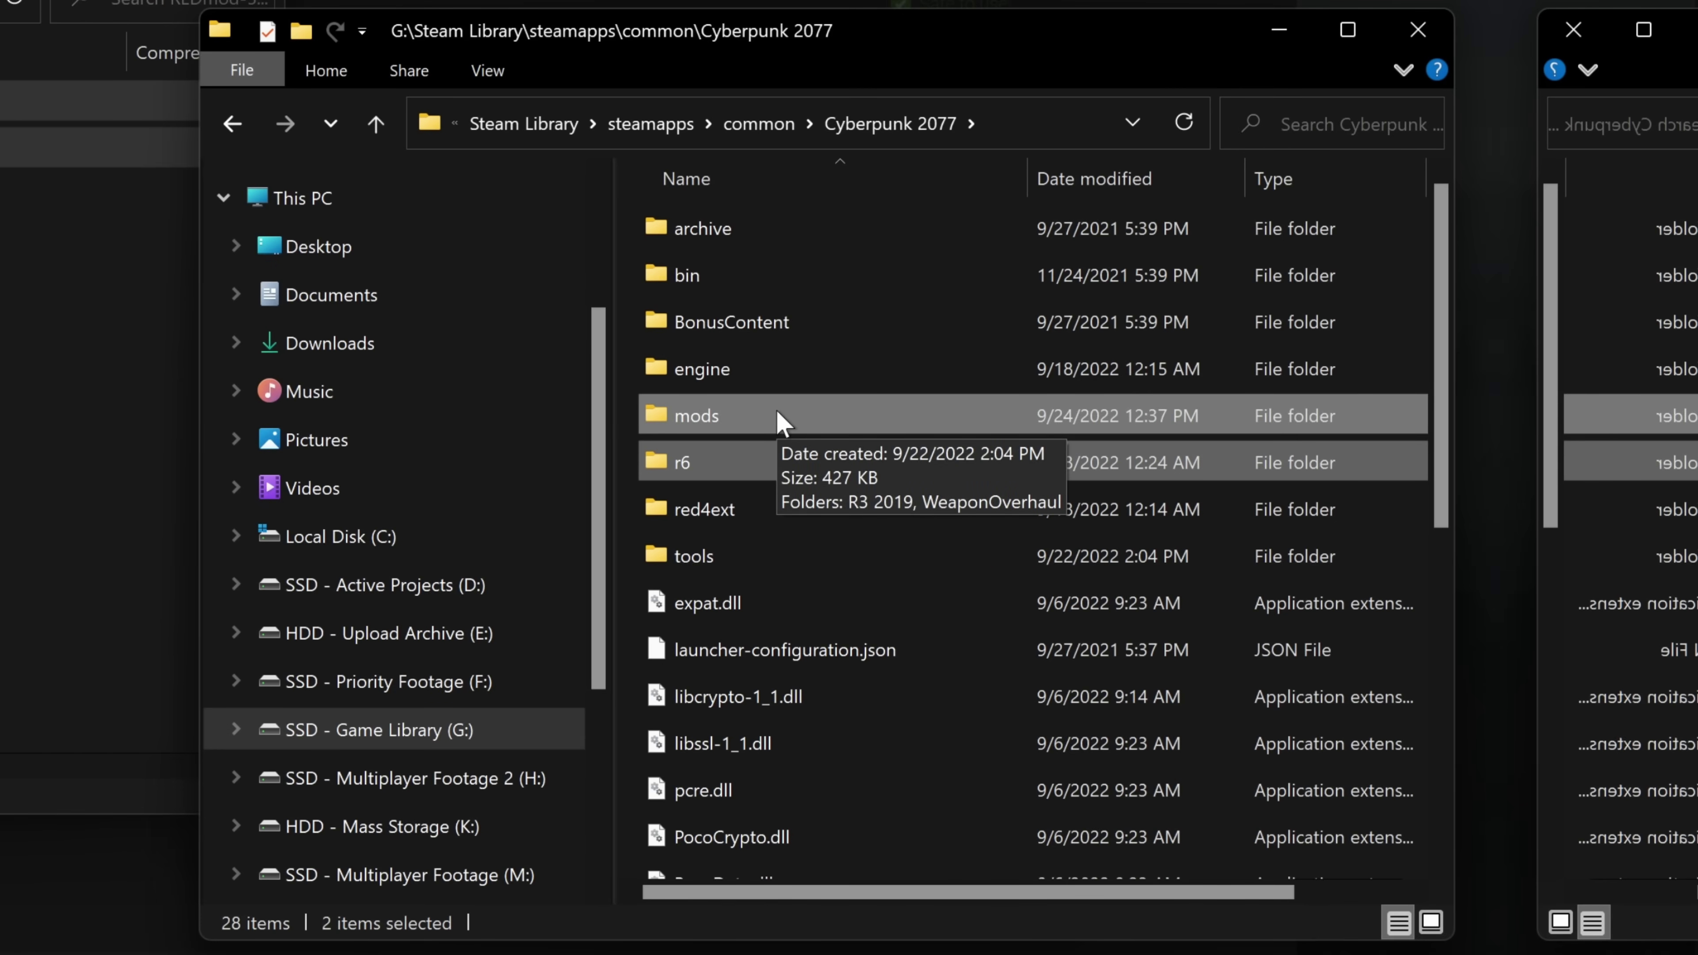
Examine the contents of the R3 2019 and WeaponOverhaul folders inside the game's mods folder
{"action": "left_click", "coordinate": [778, 412]}
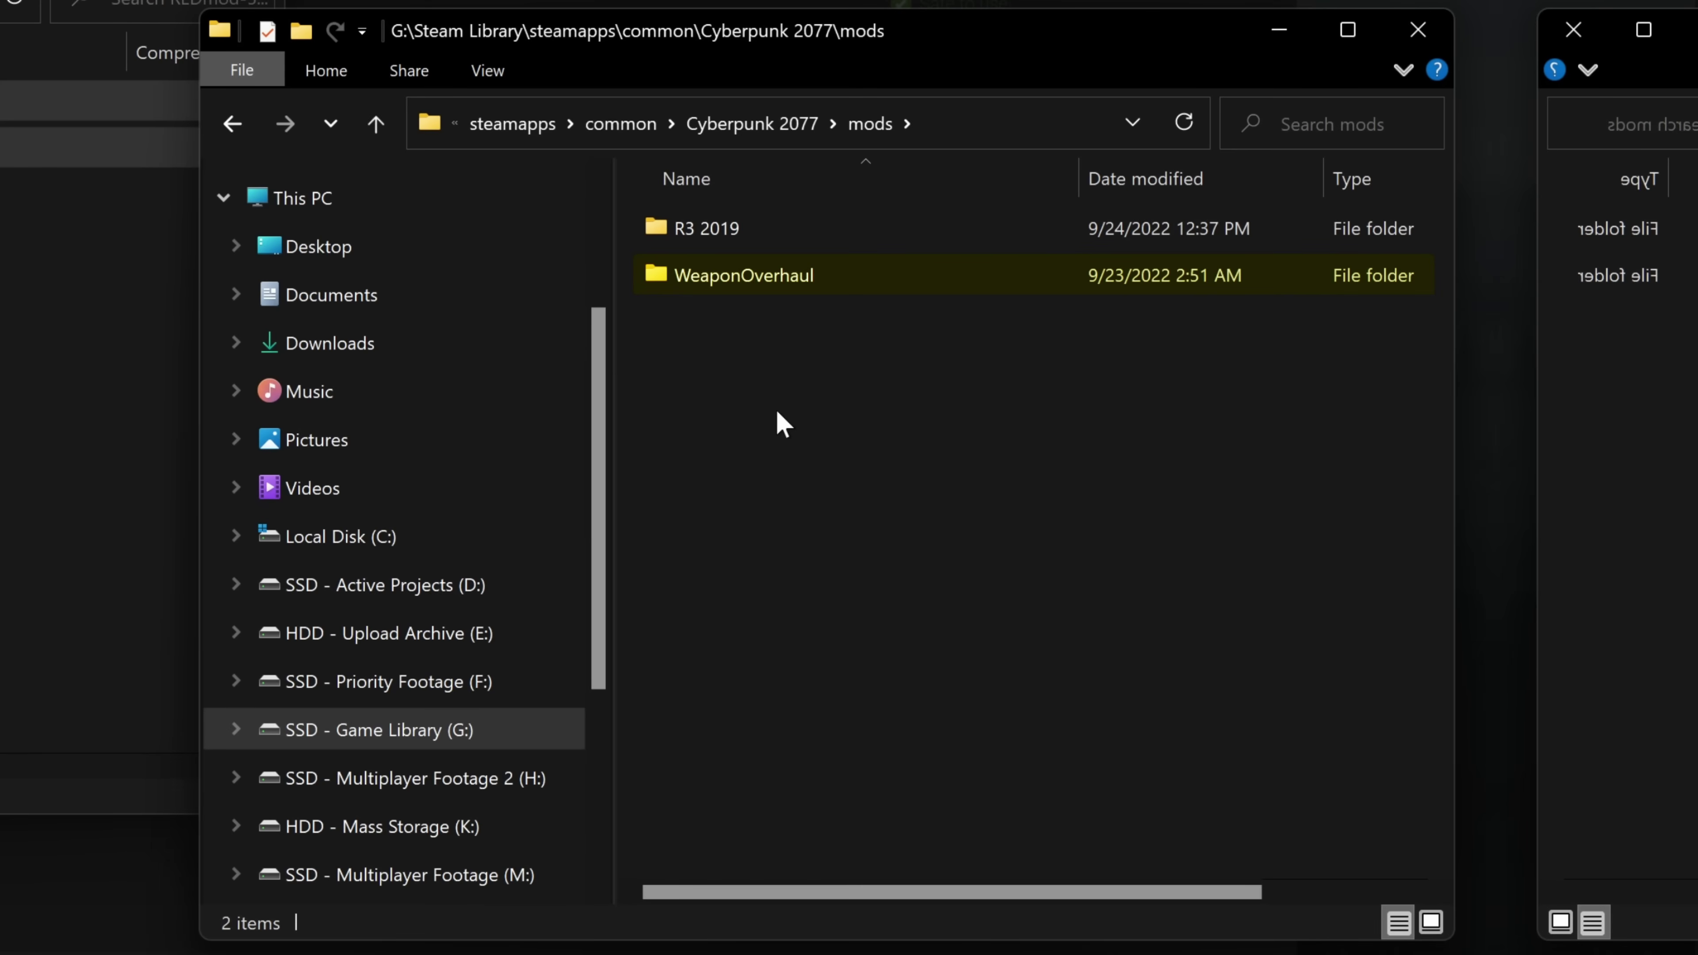
{"action": "left_click", "coordinate": [706, 234]}
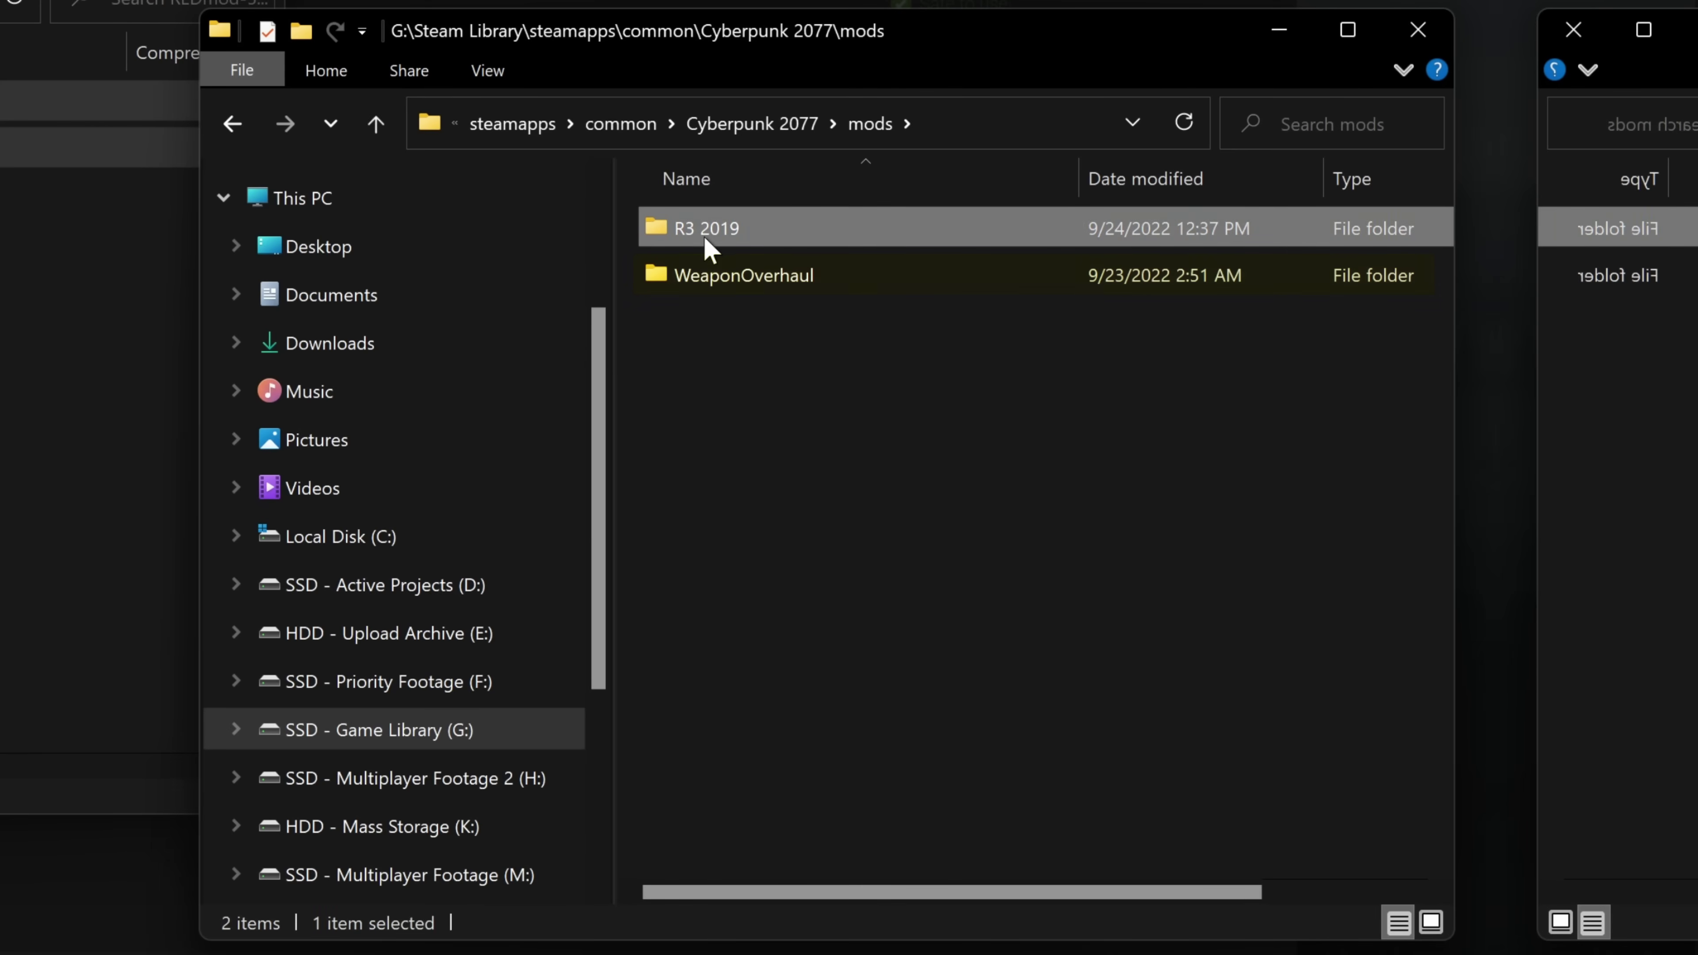
{"action": "double_click", "coordinate": [809, 234]}
{"action": "left_click", "coordinate": [748, 338]}
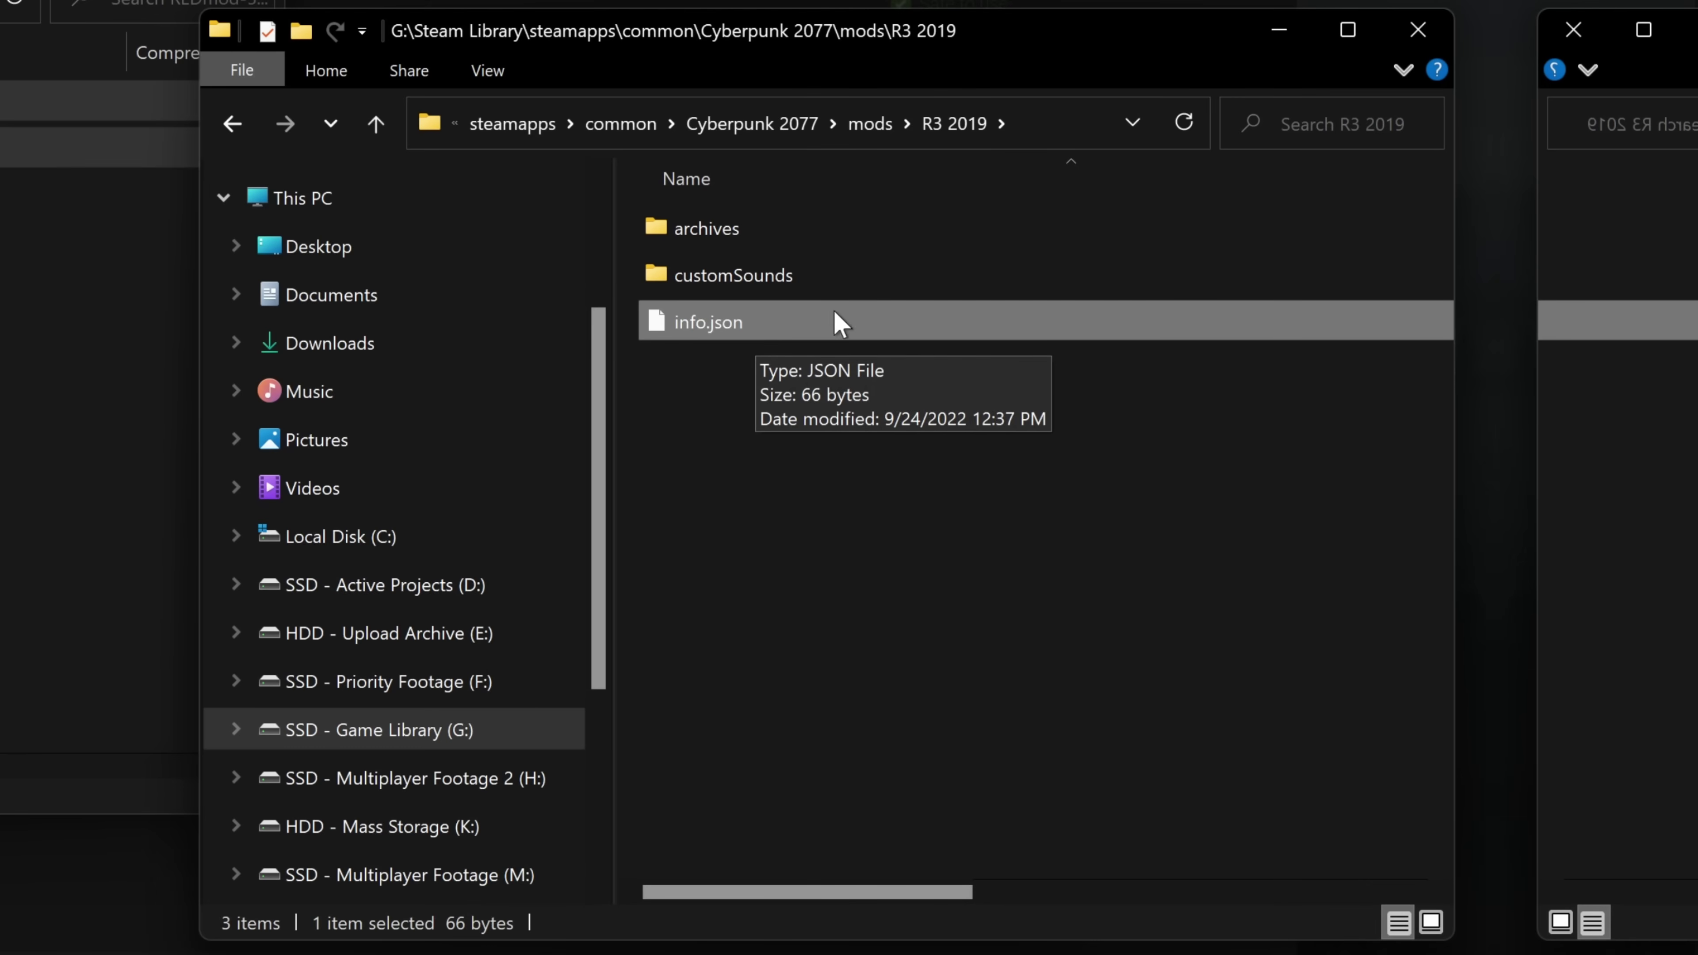
{"action": "left_click", "coordinate": [880, 129]}
{"action": "double_click", "coordinate": [775, 275]}
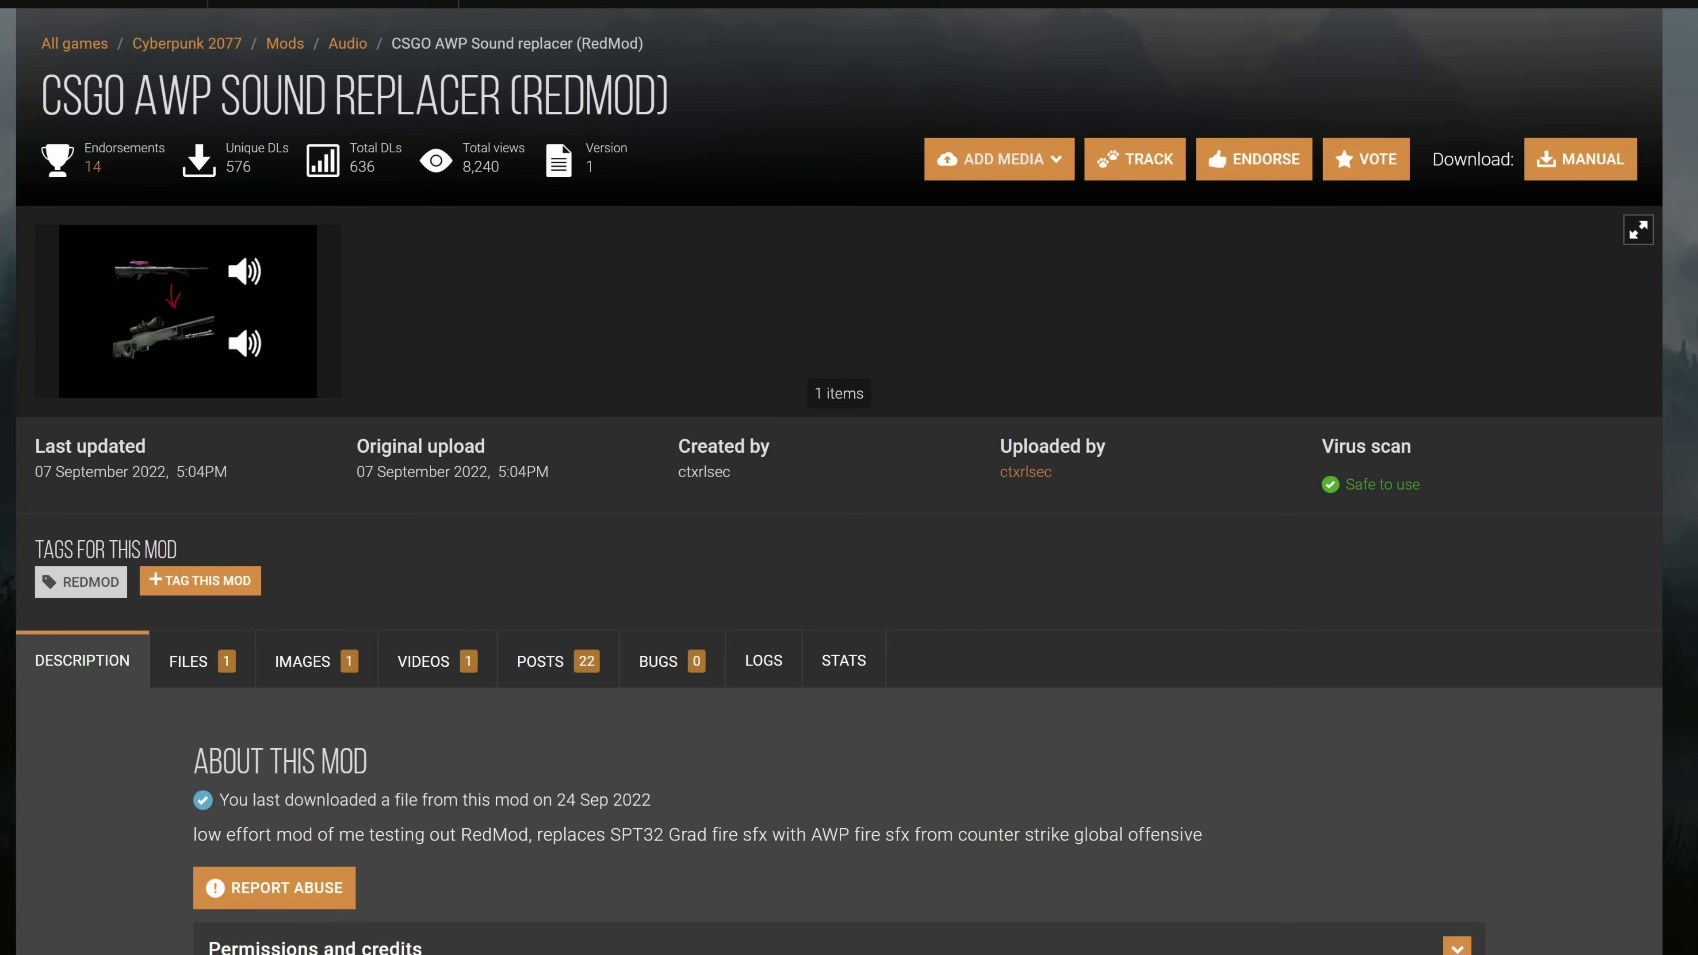
Manually download the AWP file of the CSGO AWP Sound replacer (RedMod) mod and save the zip in Downloads
{"action": "left_click", "coordinate": [190, 666]}
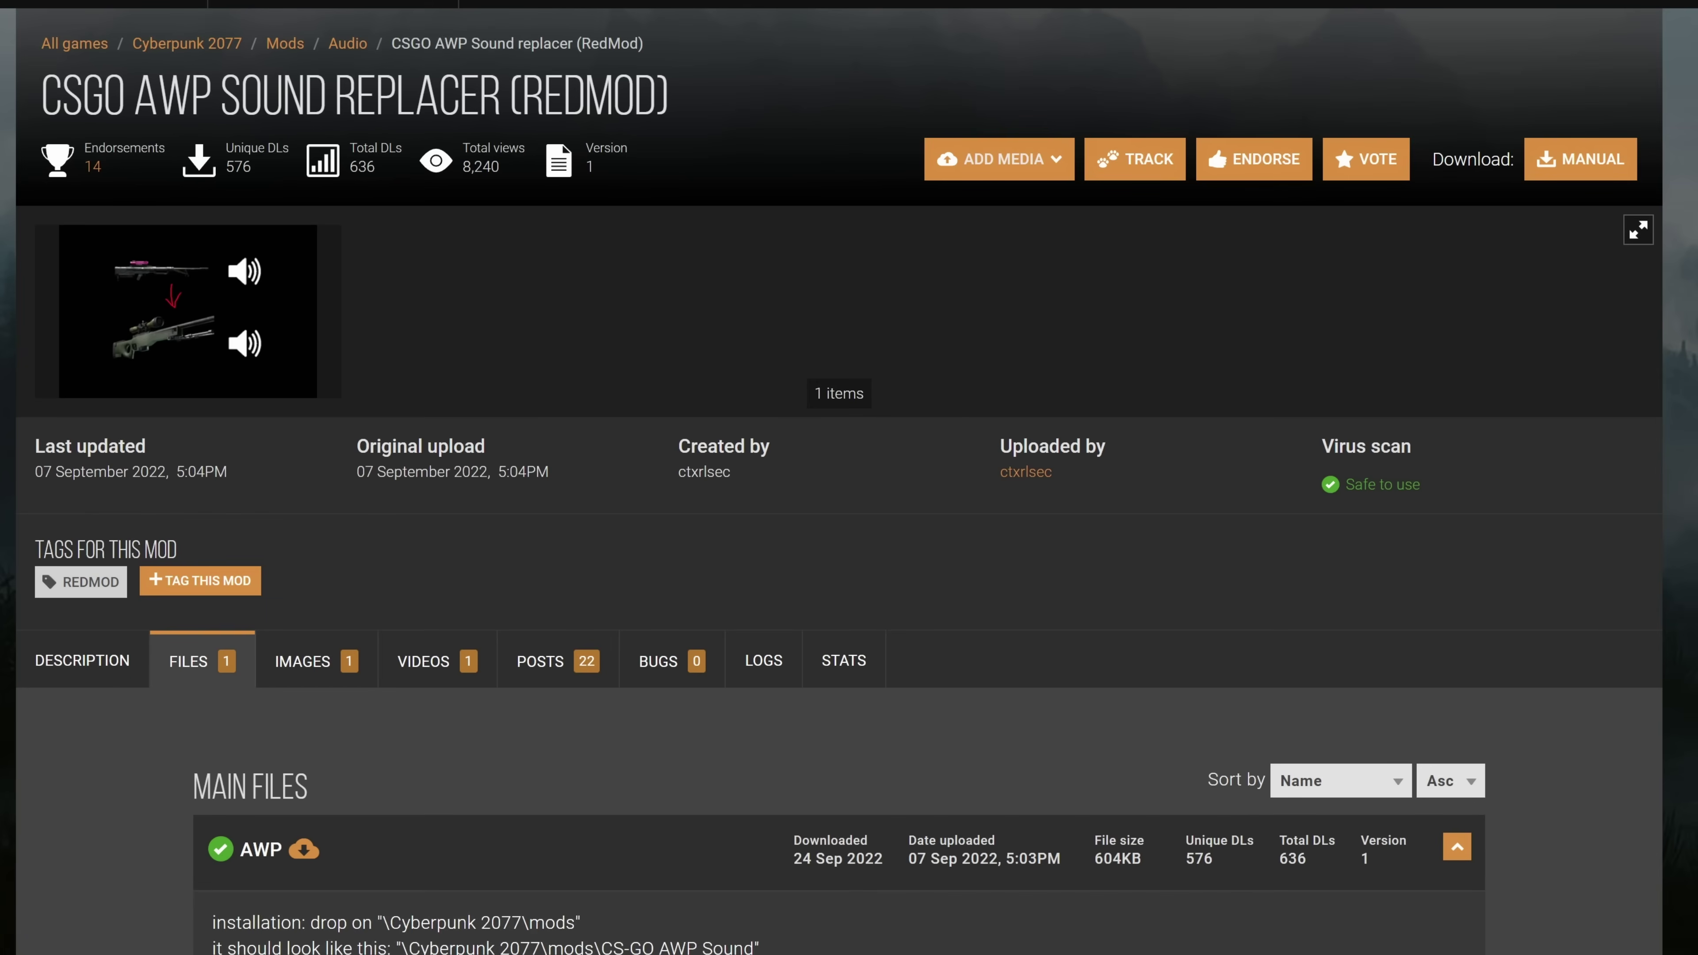
{"action": "scroll", "coordinate": [114, 699], "scroll_direction": "down", "scroll_amount": 5}
{"action": "left_click", "coordinate": [285, 683]}
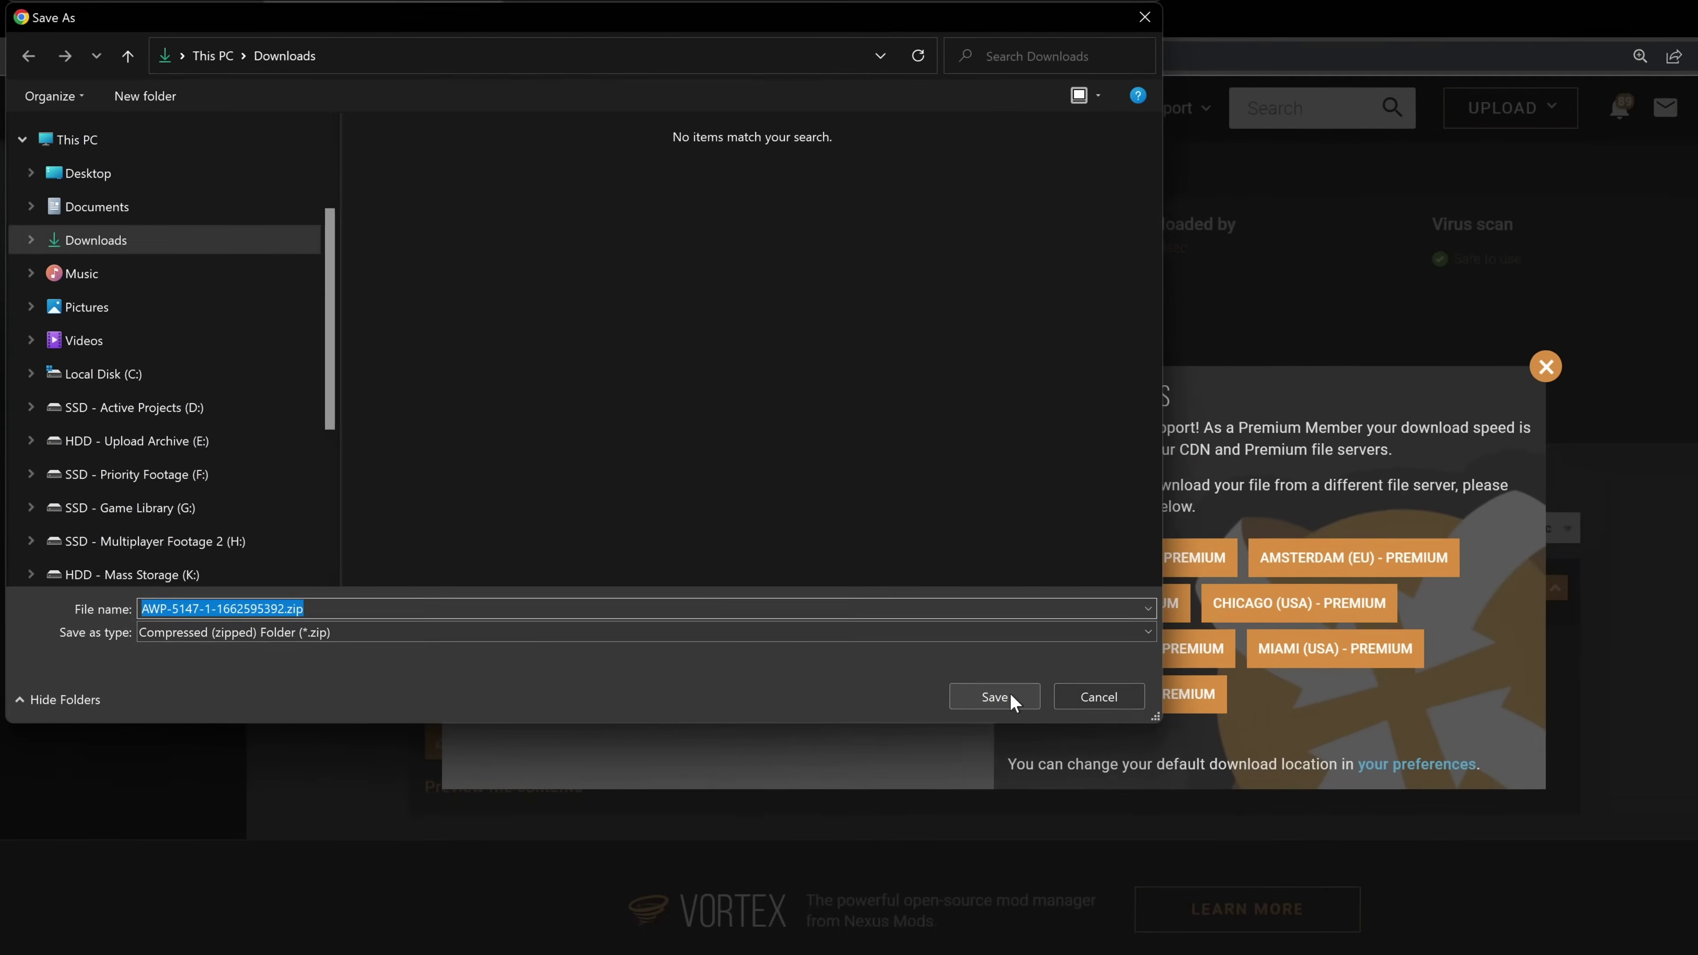
{"action": "left_click", "coordinate": [1250, 873]}
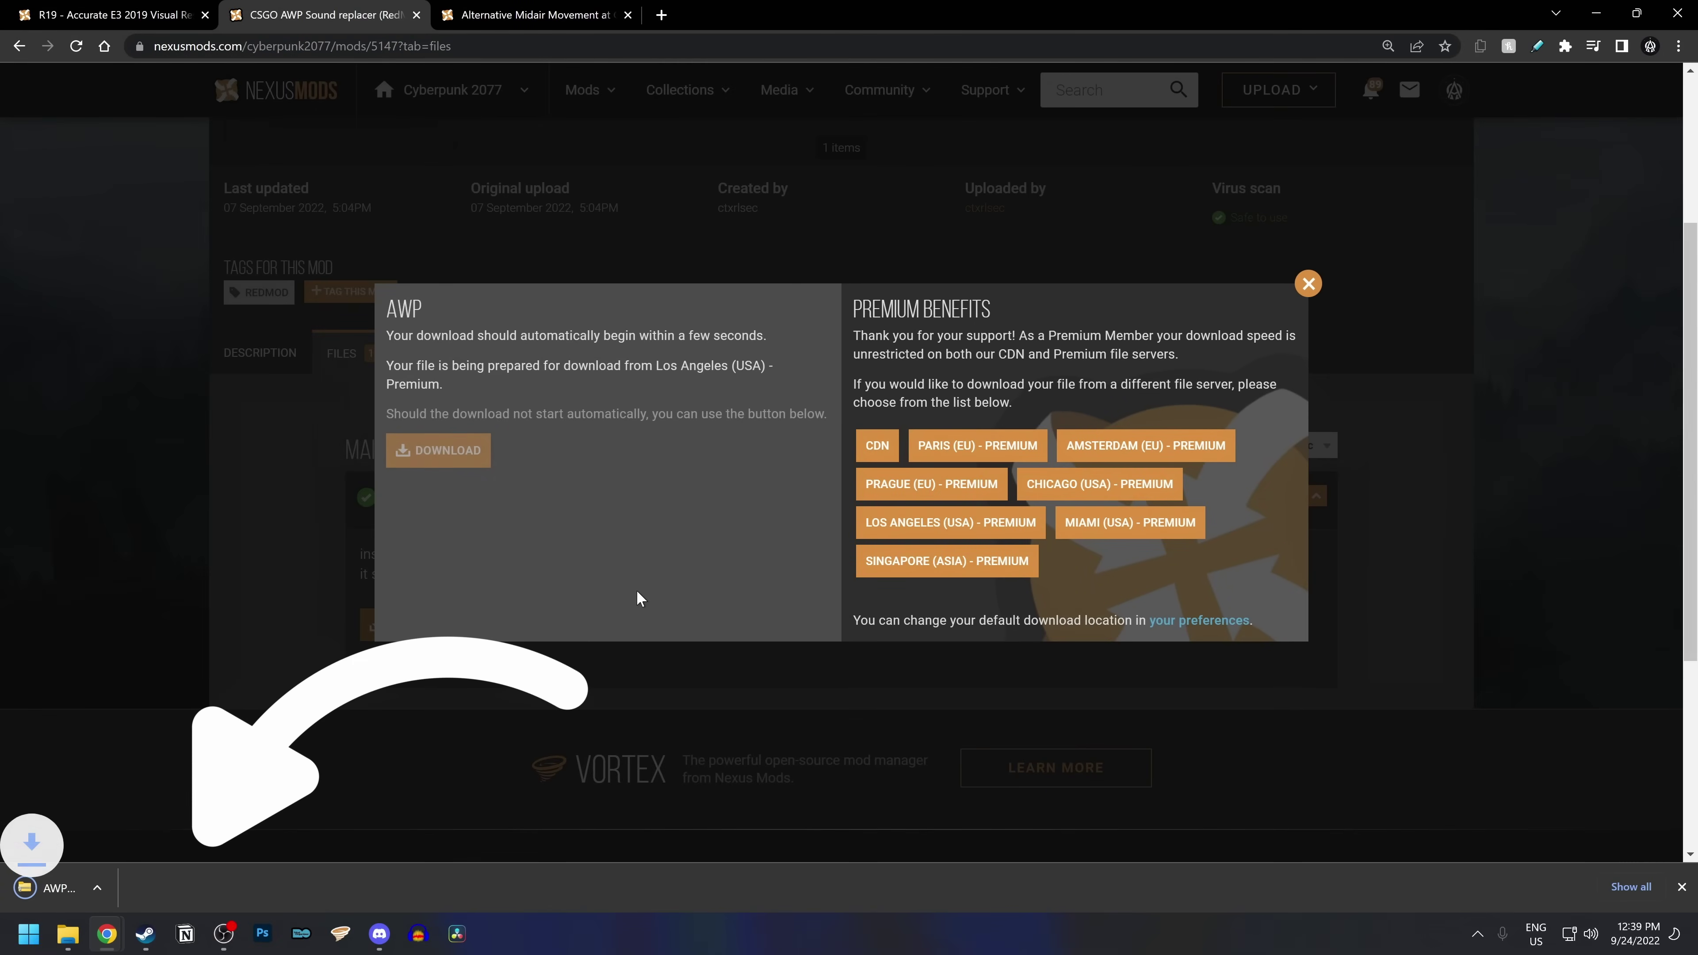
Show the downloaded AWP zip in its folder, open it and inspect the contents of its CS-GO AWP Sound folder
{"action": "left_click", "coordinate": [188, 888]}
{"action": "left_click", "coordinate": [264, 828]}
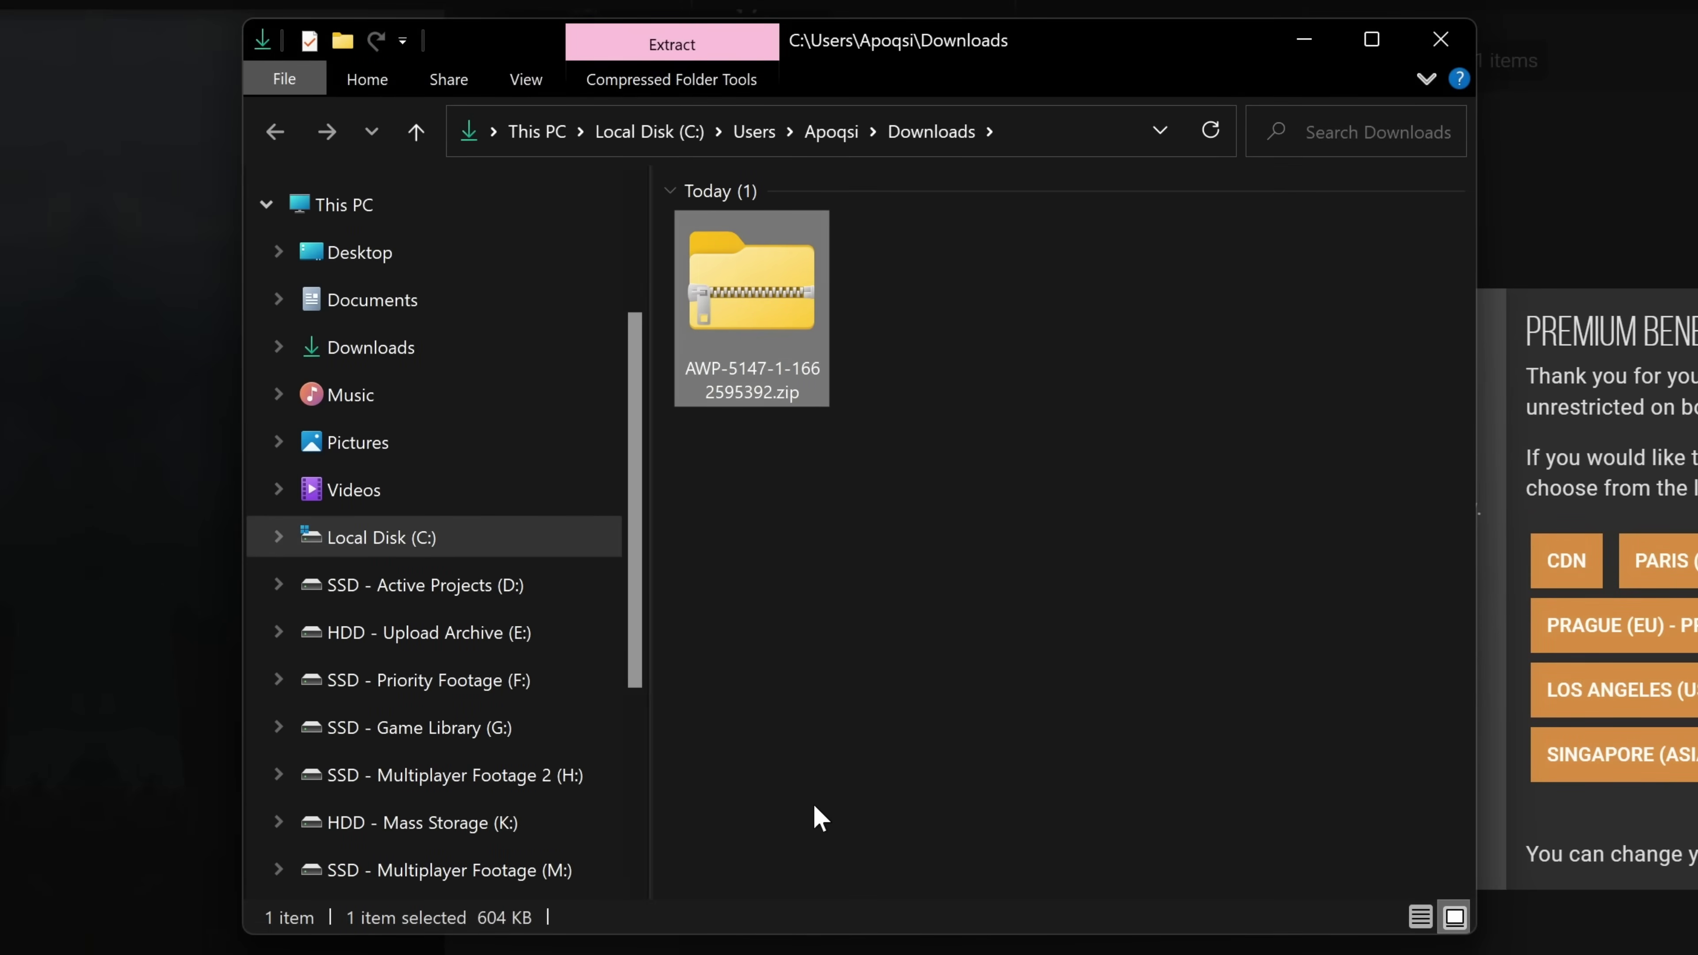
{"action": "double_click", "coordinate": [770, 349]}
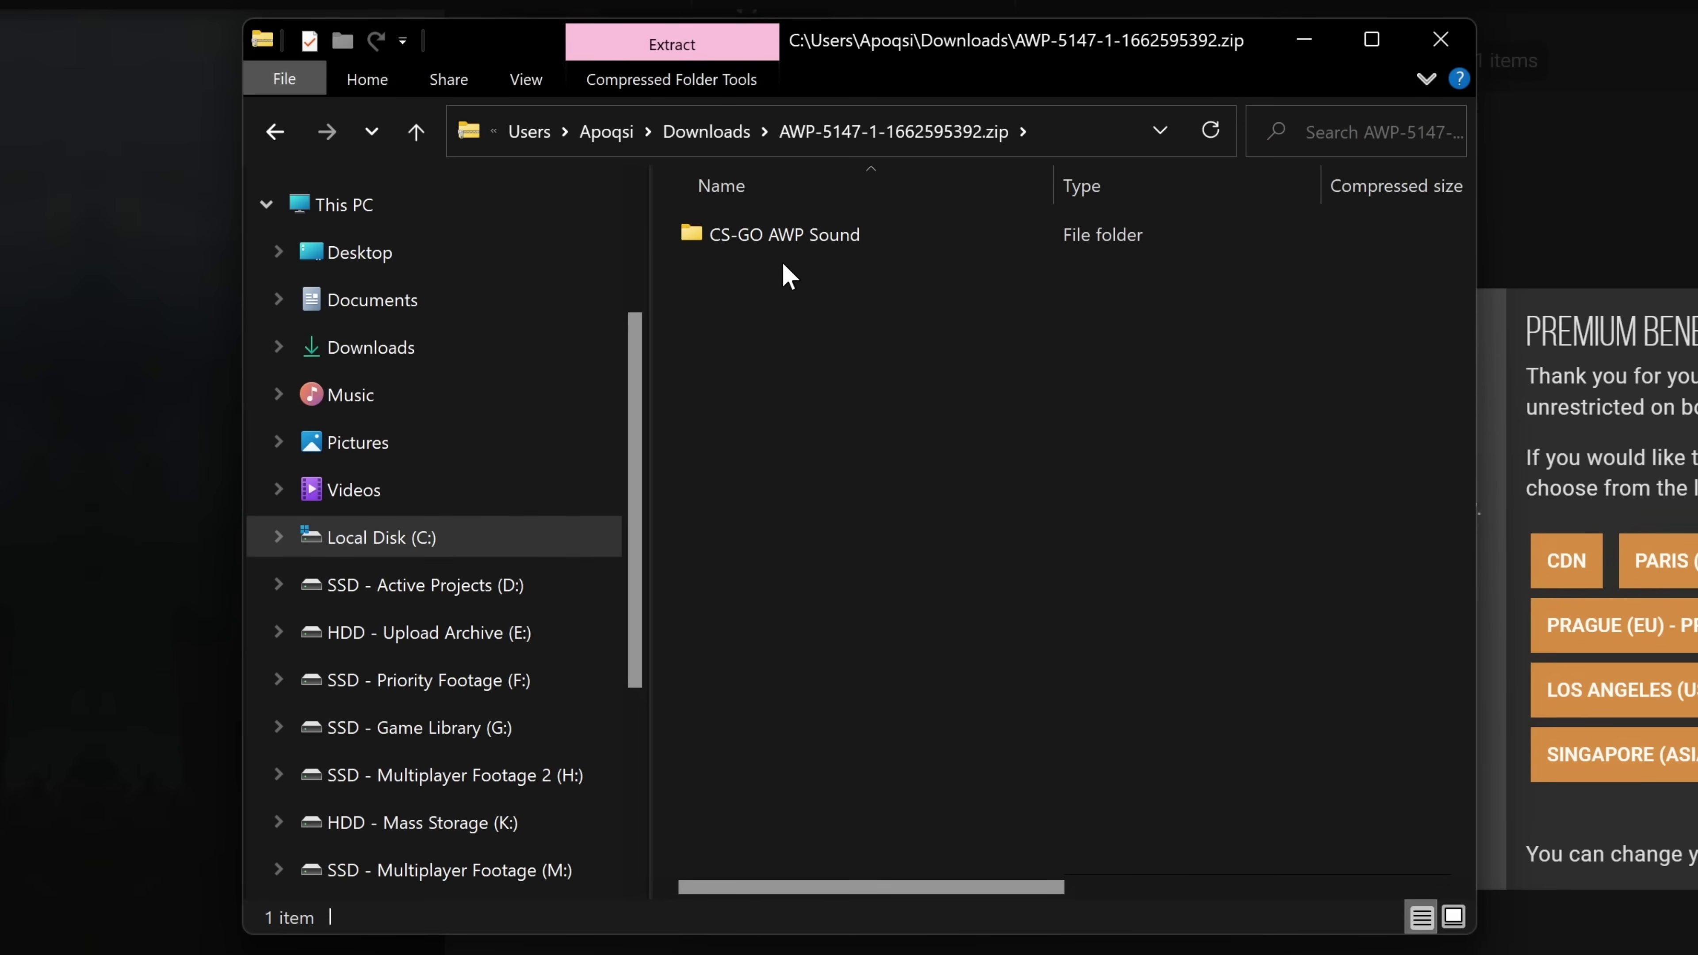
{"action": "left_click", "coordinate": [781, 246]}
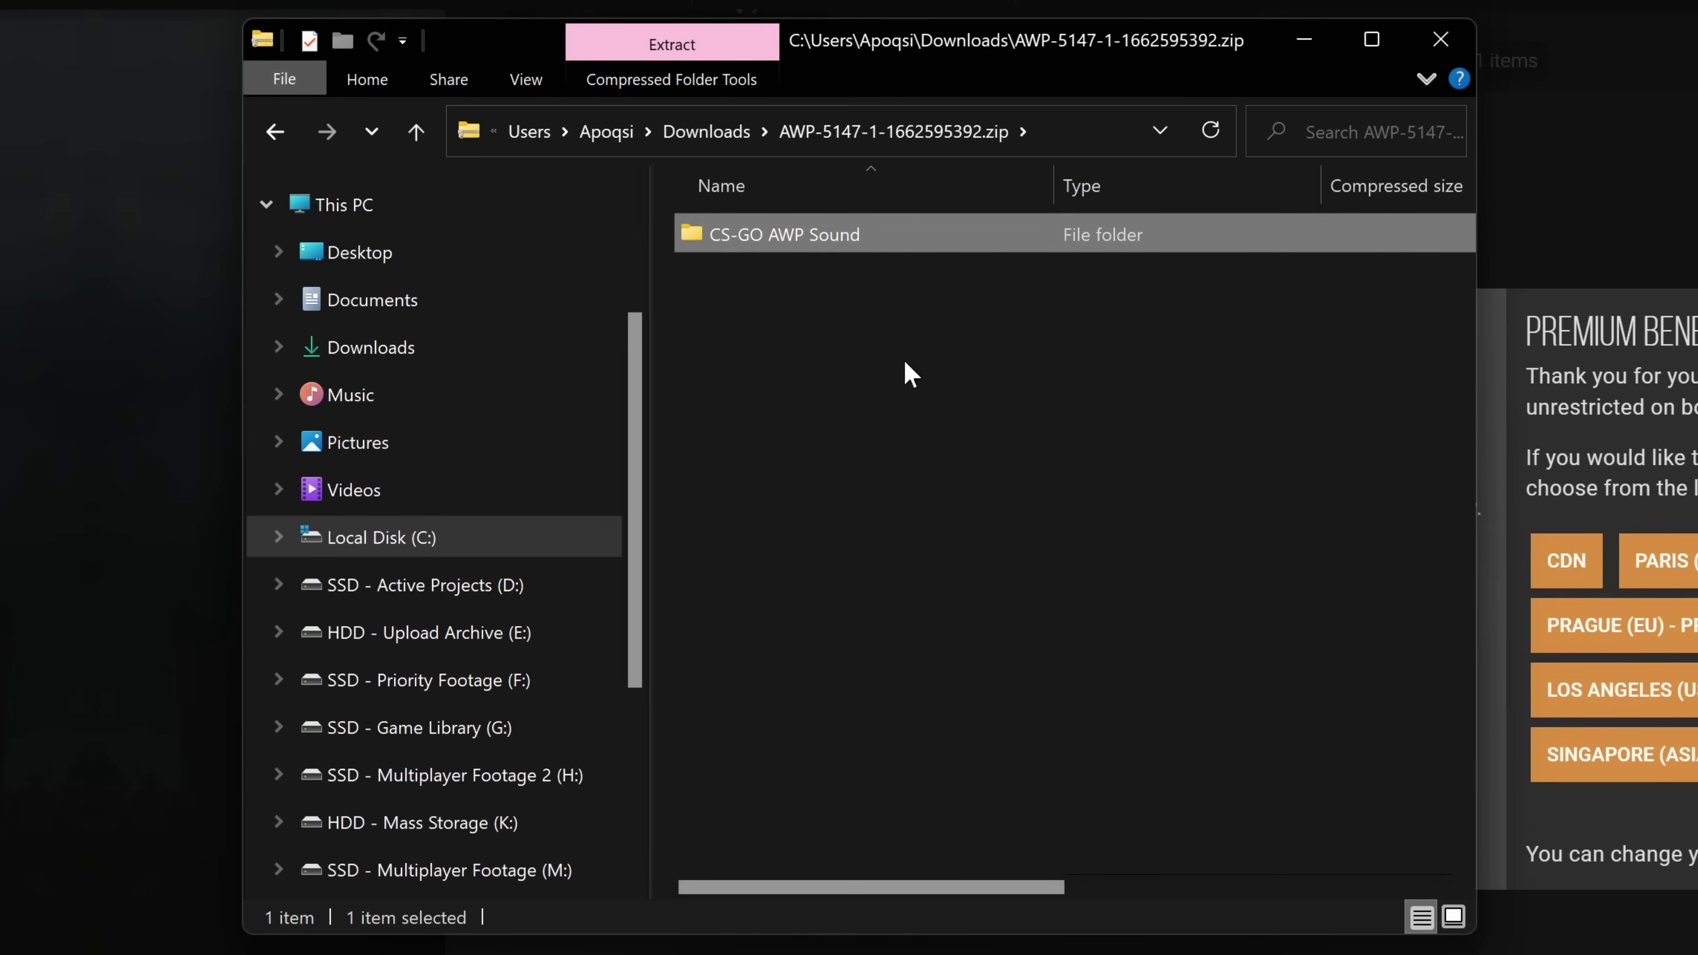
{"action": "double_click", "coordinate": [819, 232]}
{"action": "left_click", "coordinate": [749, 288]}
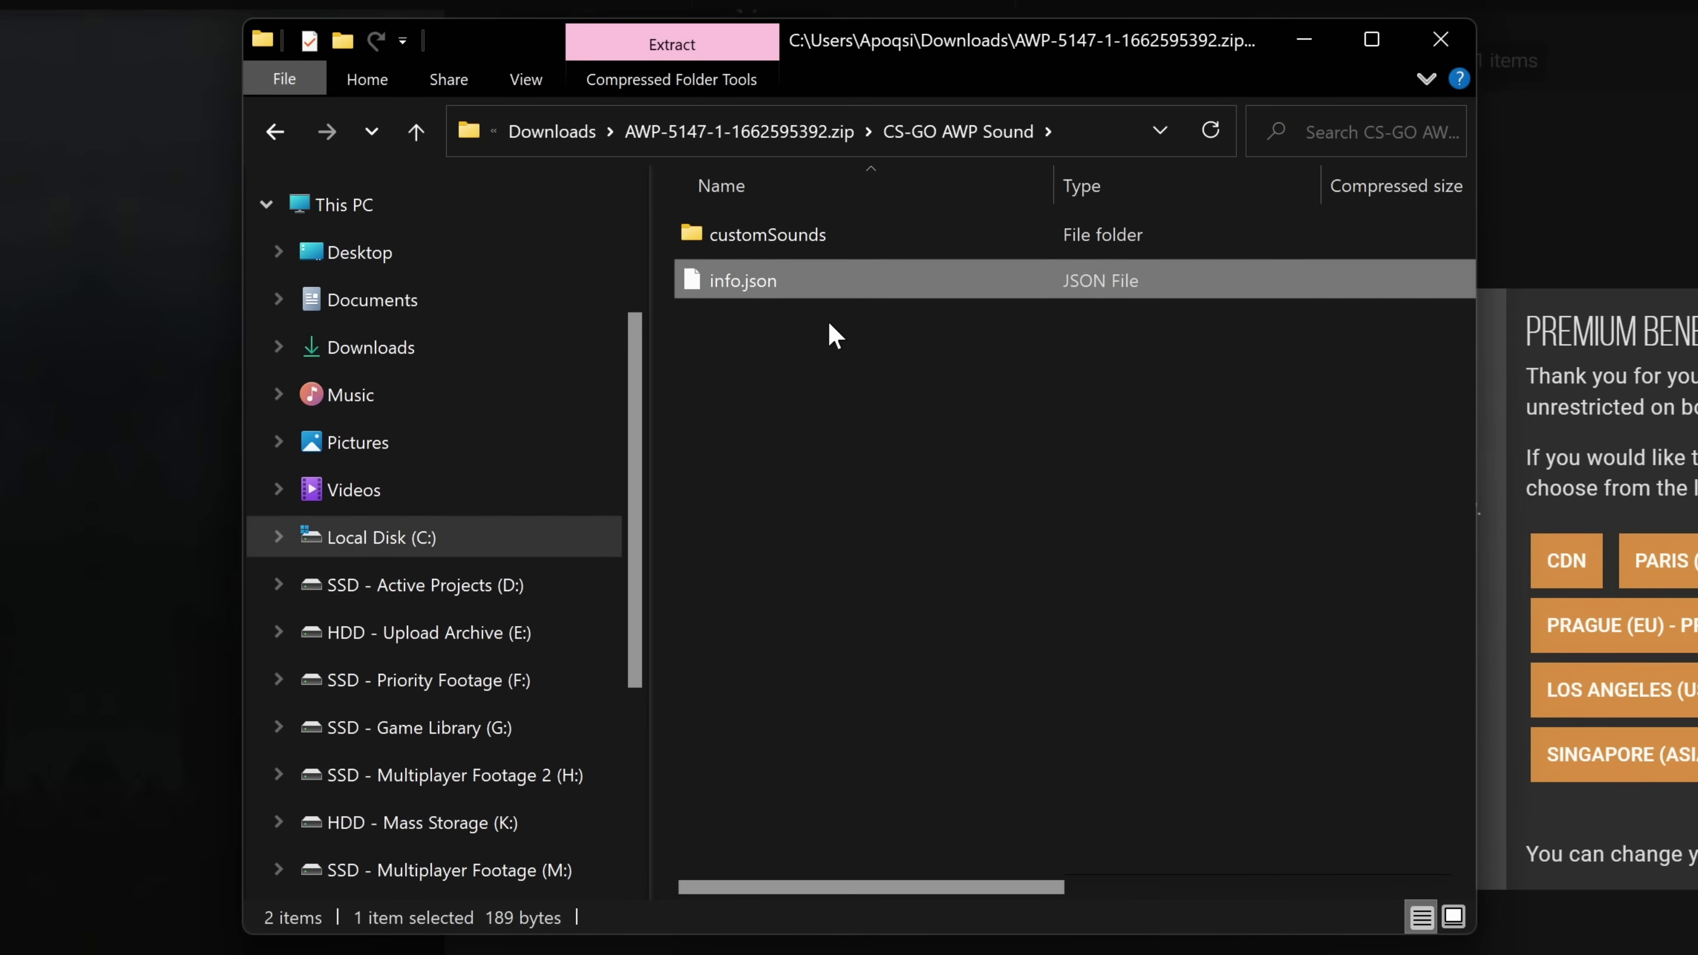
{"action": "left_click", "coordinate": [801, 133]}
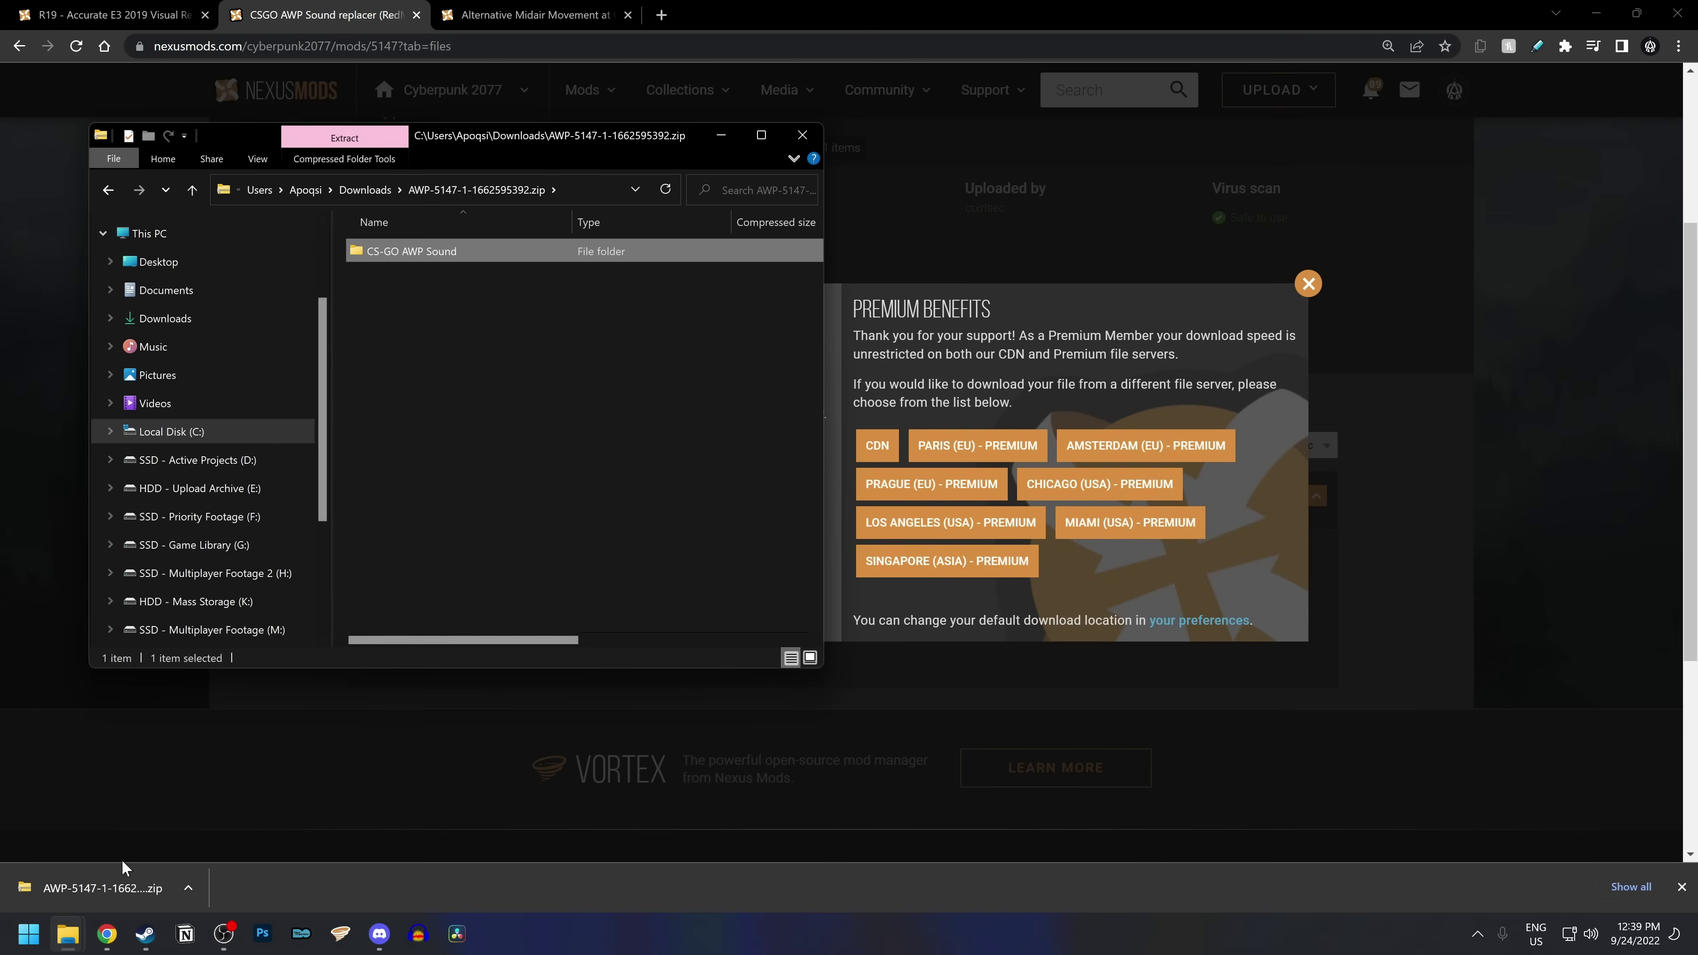
Copy the CS-GO AWP Sound folder from the archive into the mods folder of the Cyberpunk 2077 installation
{"action": "mouse_move", "coordinate": [67, 933]}
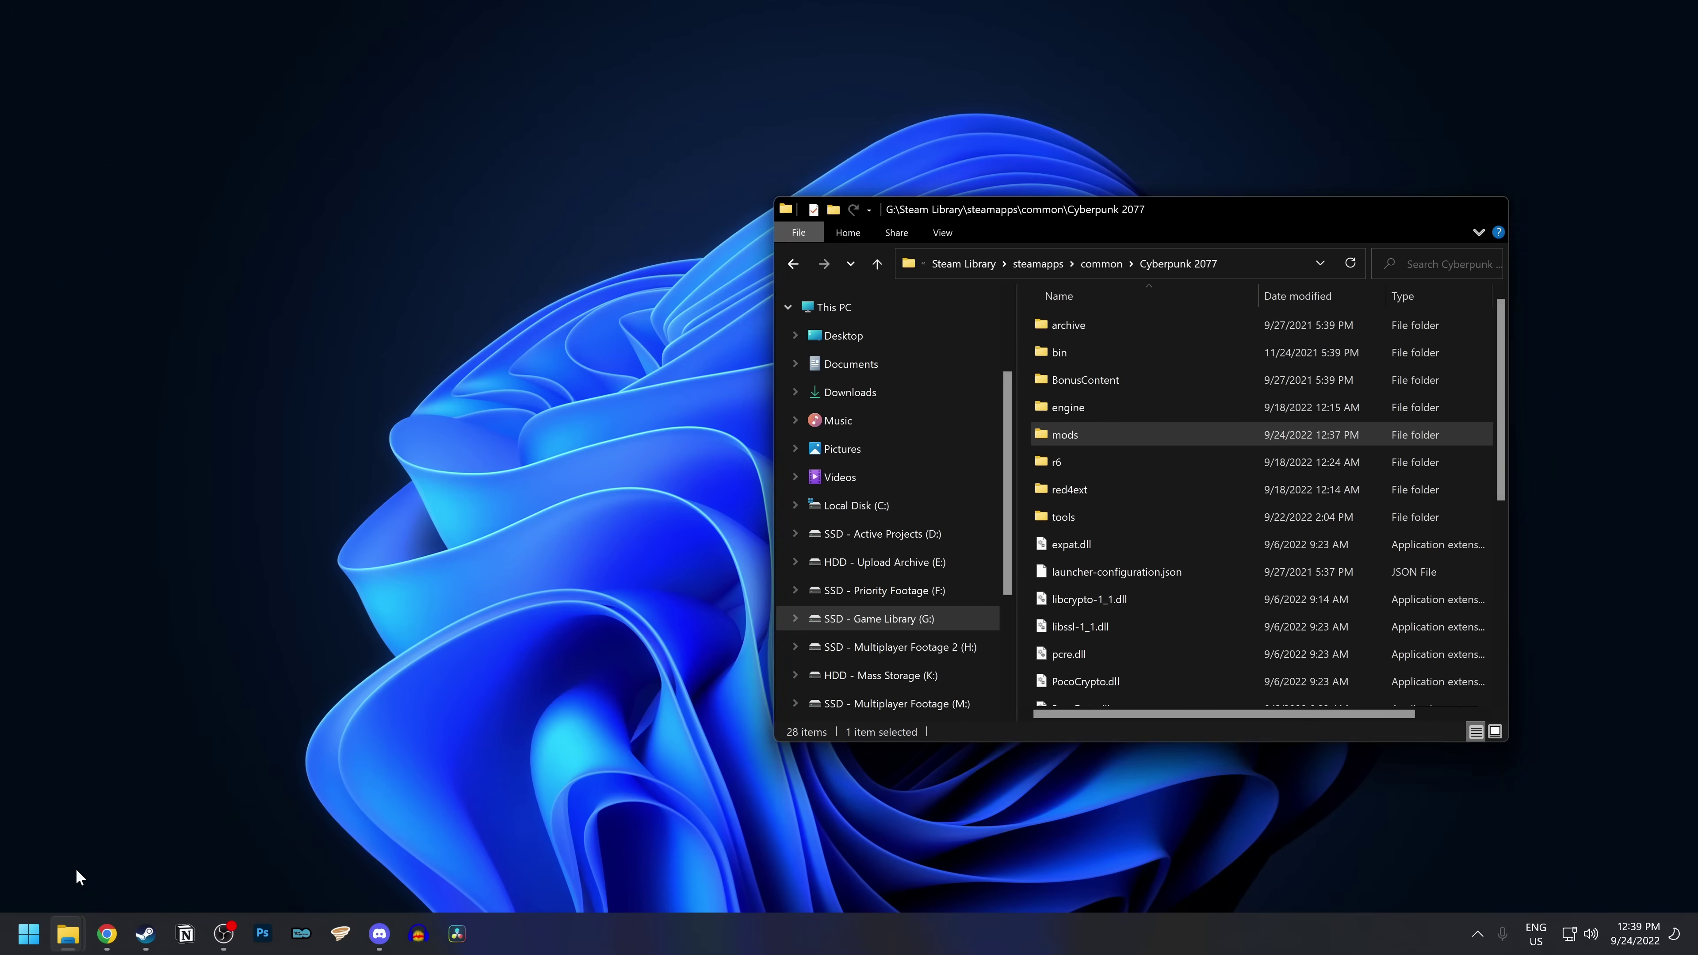
{"action": "left_click", "coordinate": [75, 869]}
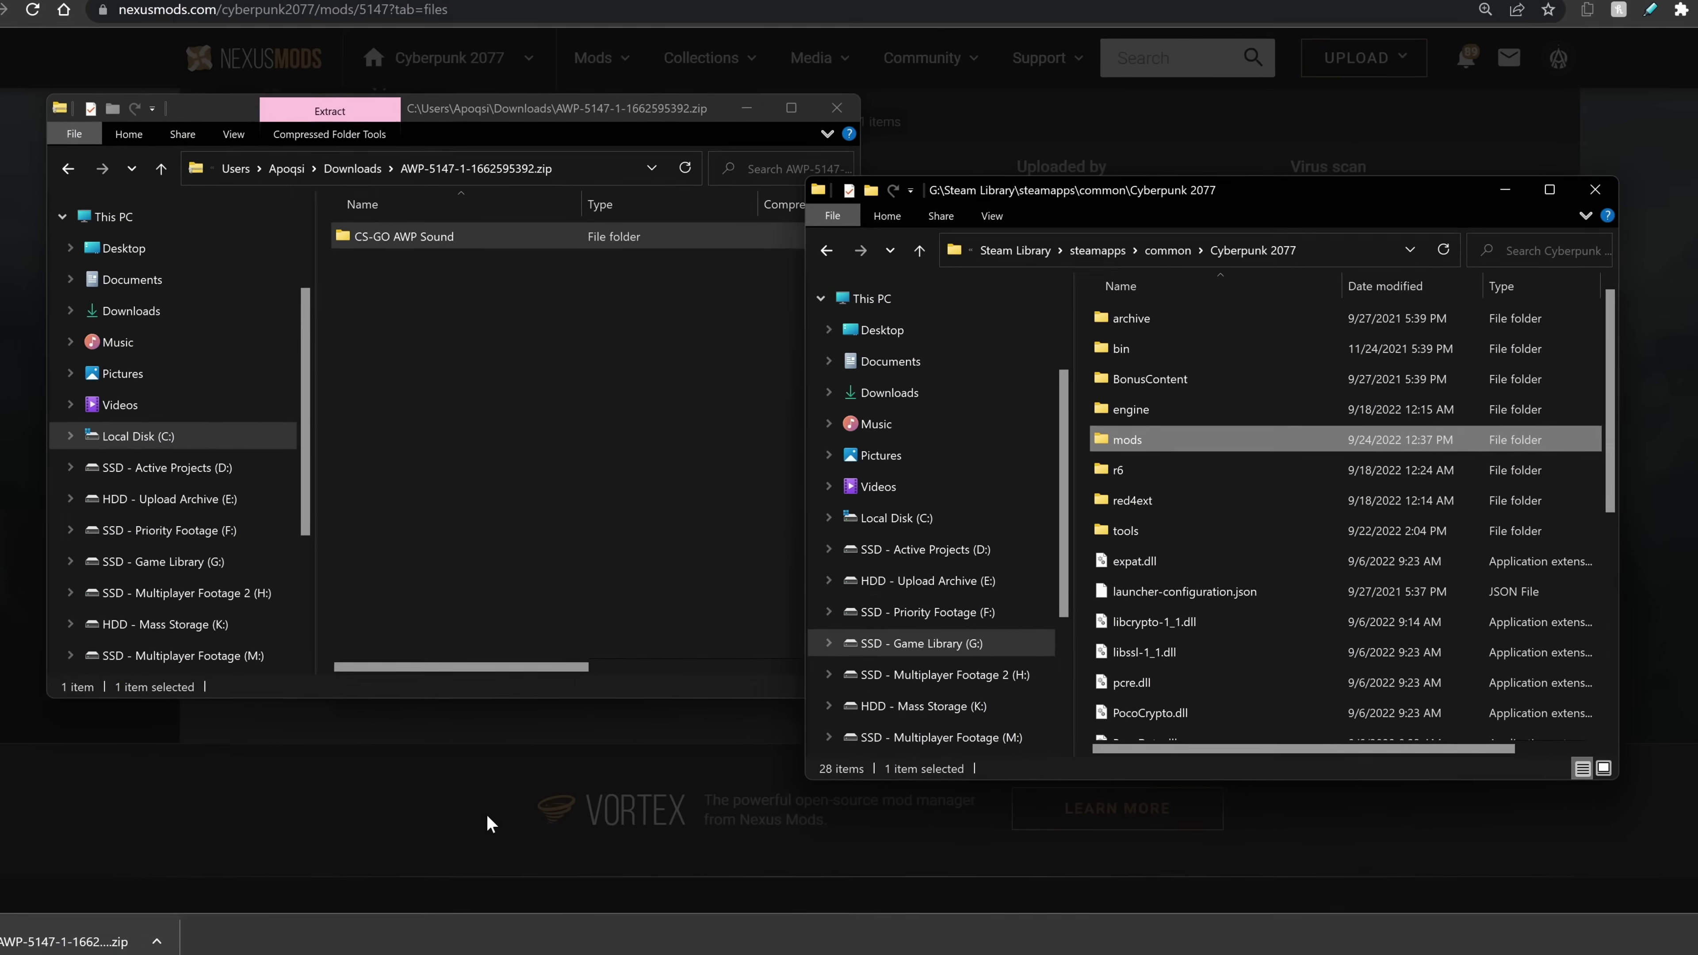
{"action": "double_click", "coordinate": [1179, 439]}
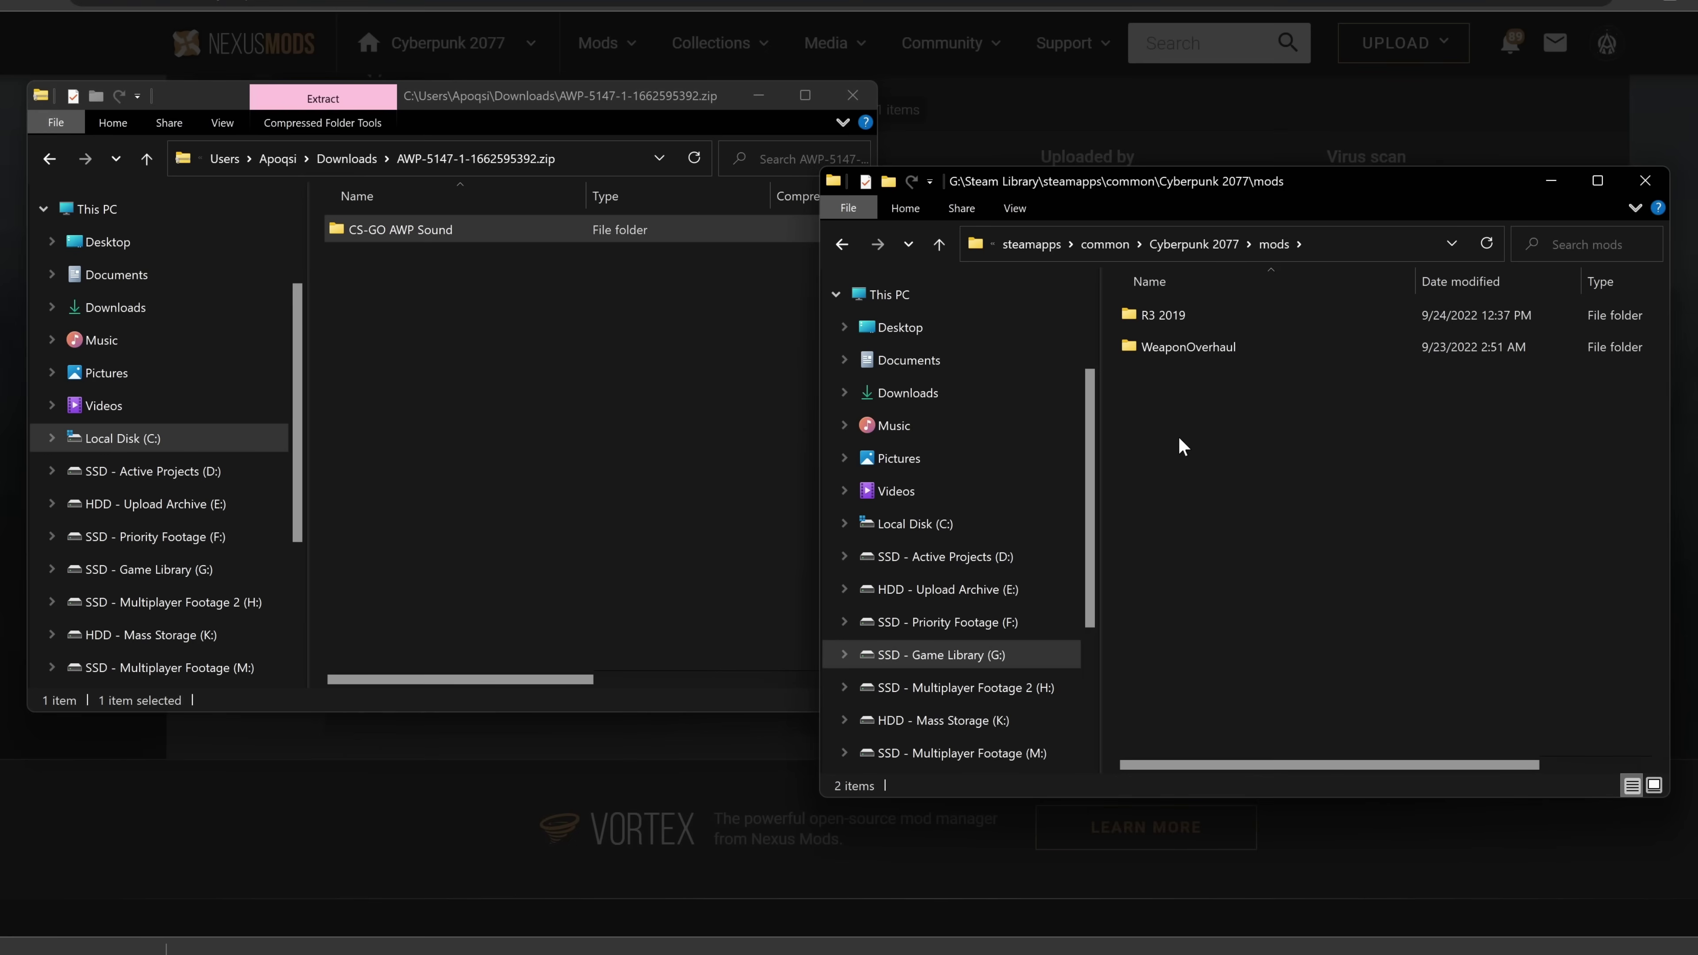
{"action": "left_click_drag", "start_coordinate": [1178, 433], "coordinate": [1136, 316]}
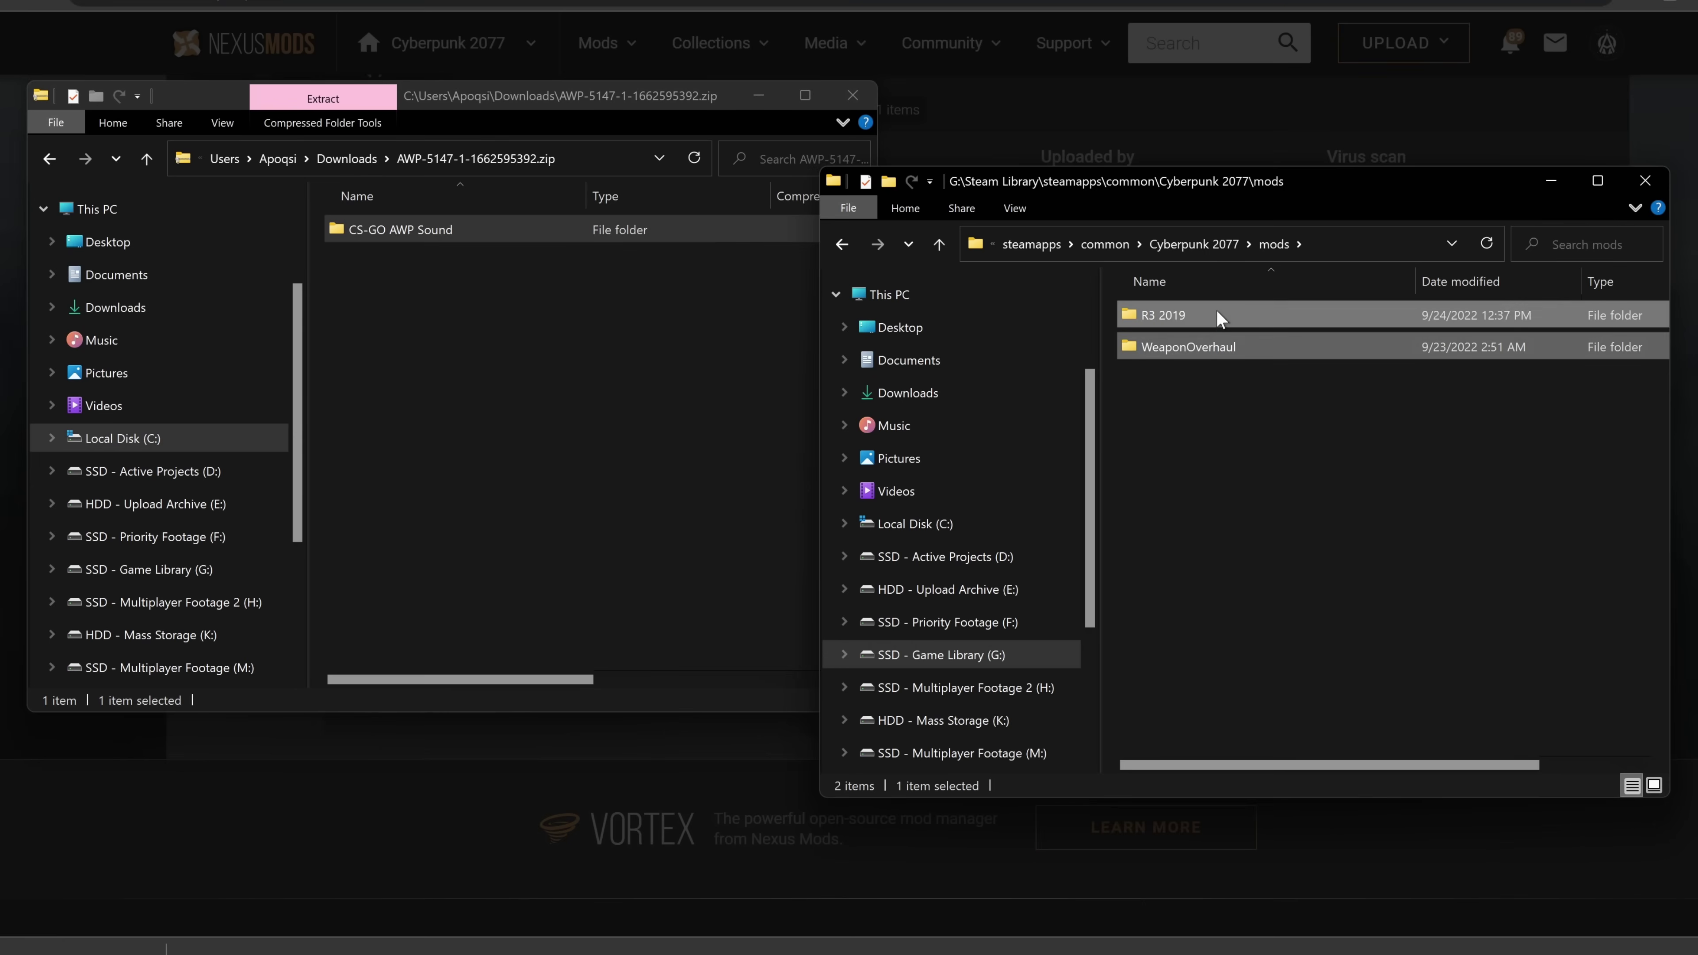
{"action": "left_click", "coordinate": [1201, 432]}
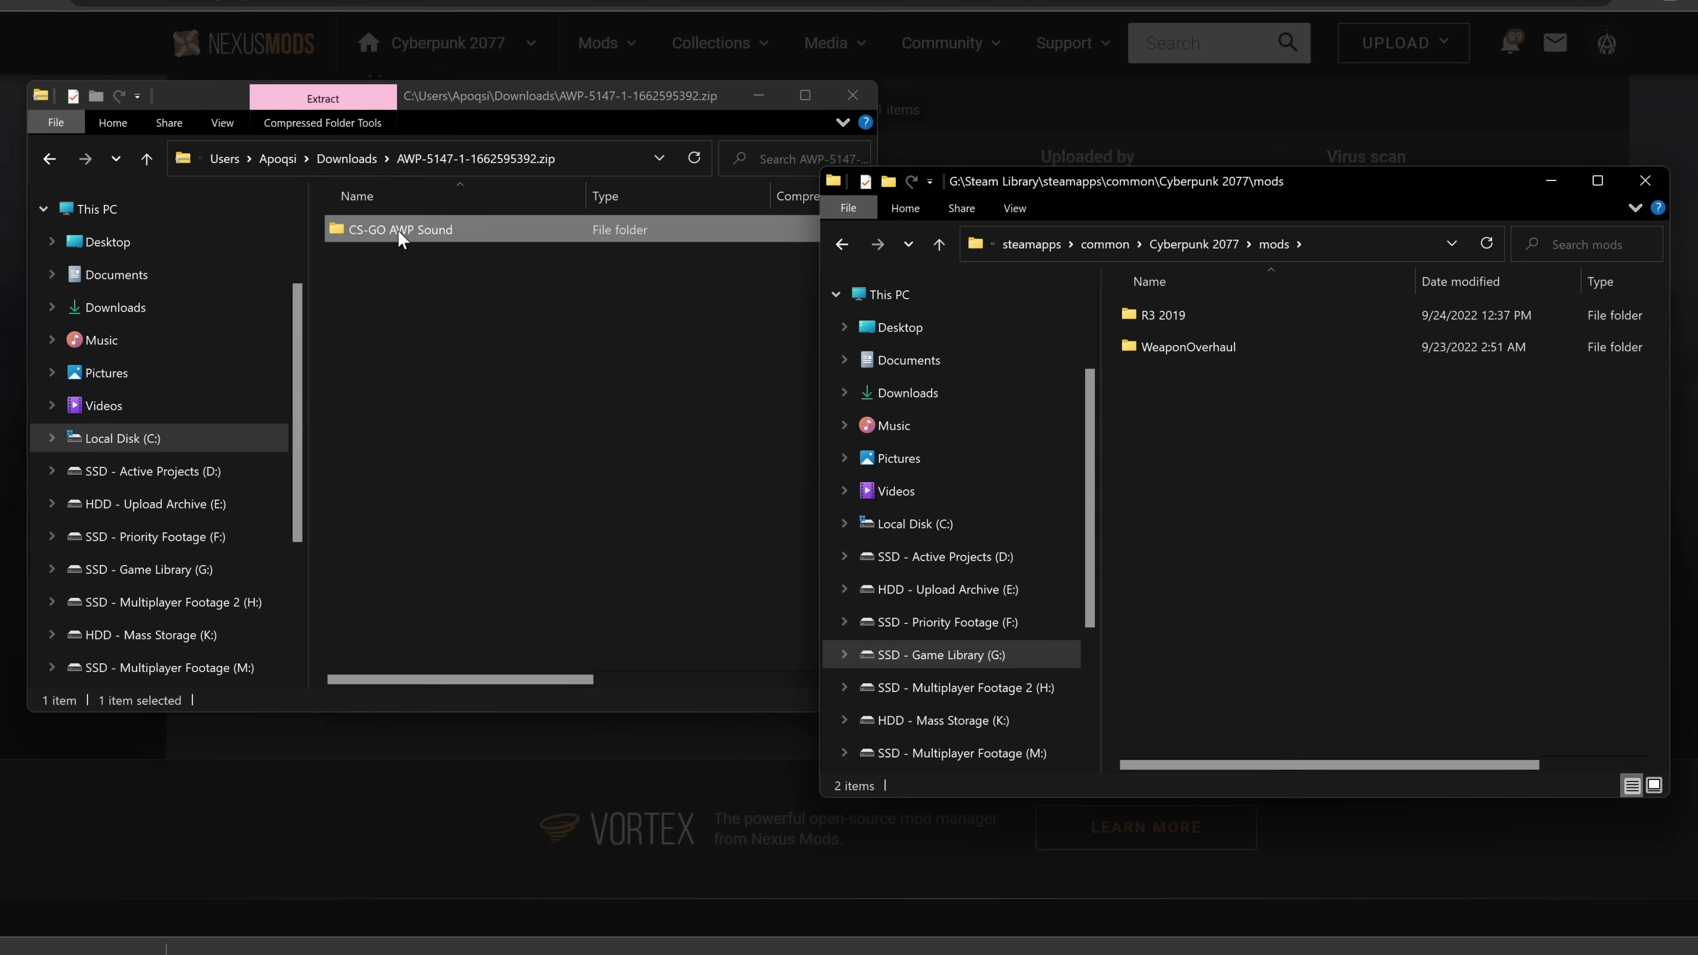
{"action": "left_click_drag", "start_coordinate": [396, 230], "coordinate": [1258, 446]}
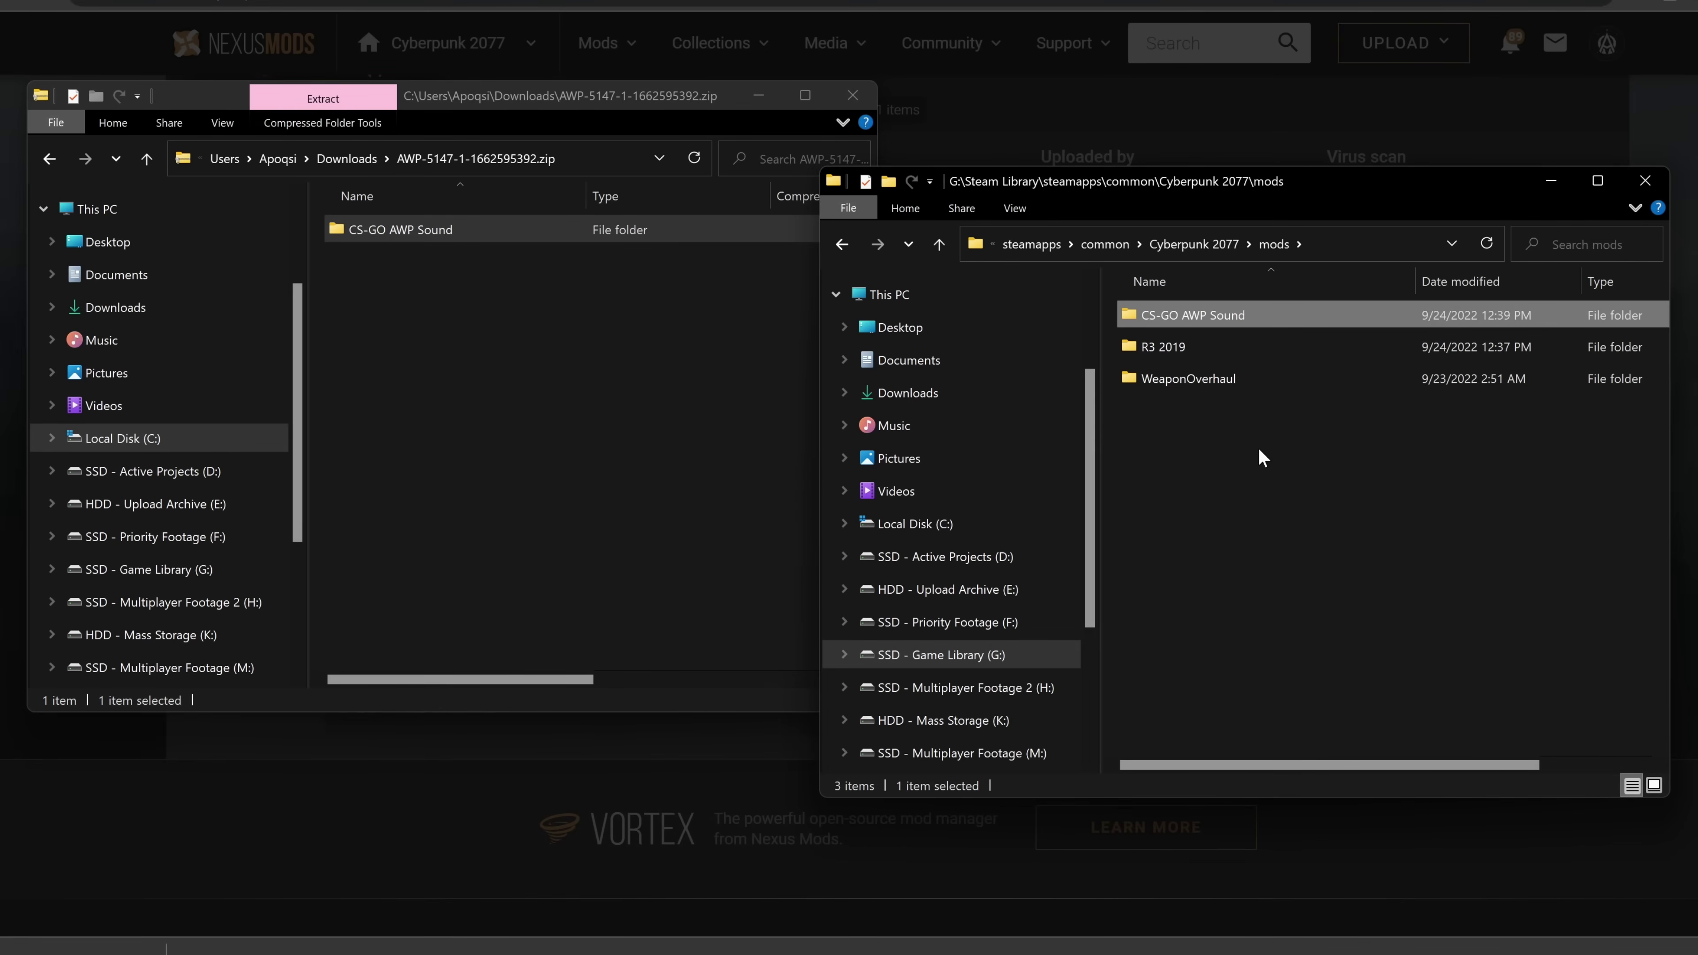
{"action": "left_click", "coordinate": [1204, 245]}
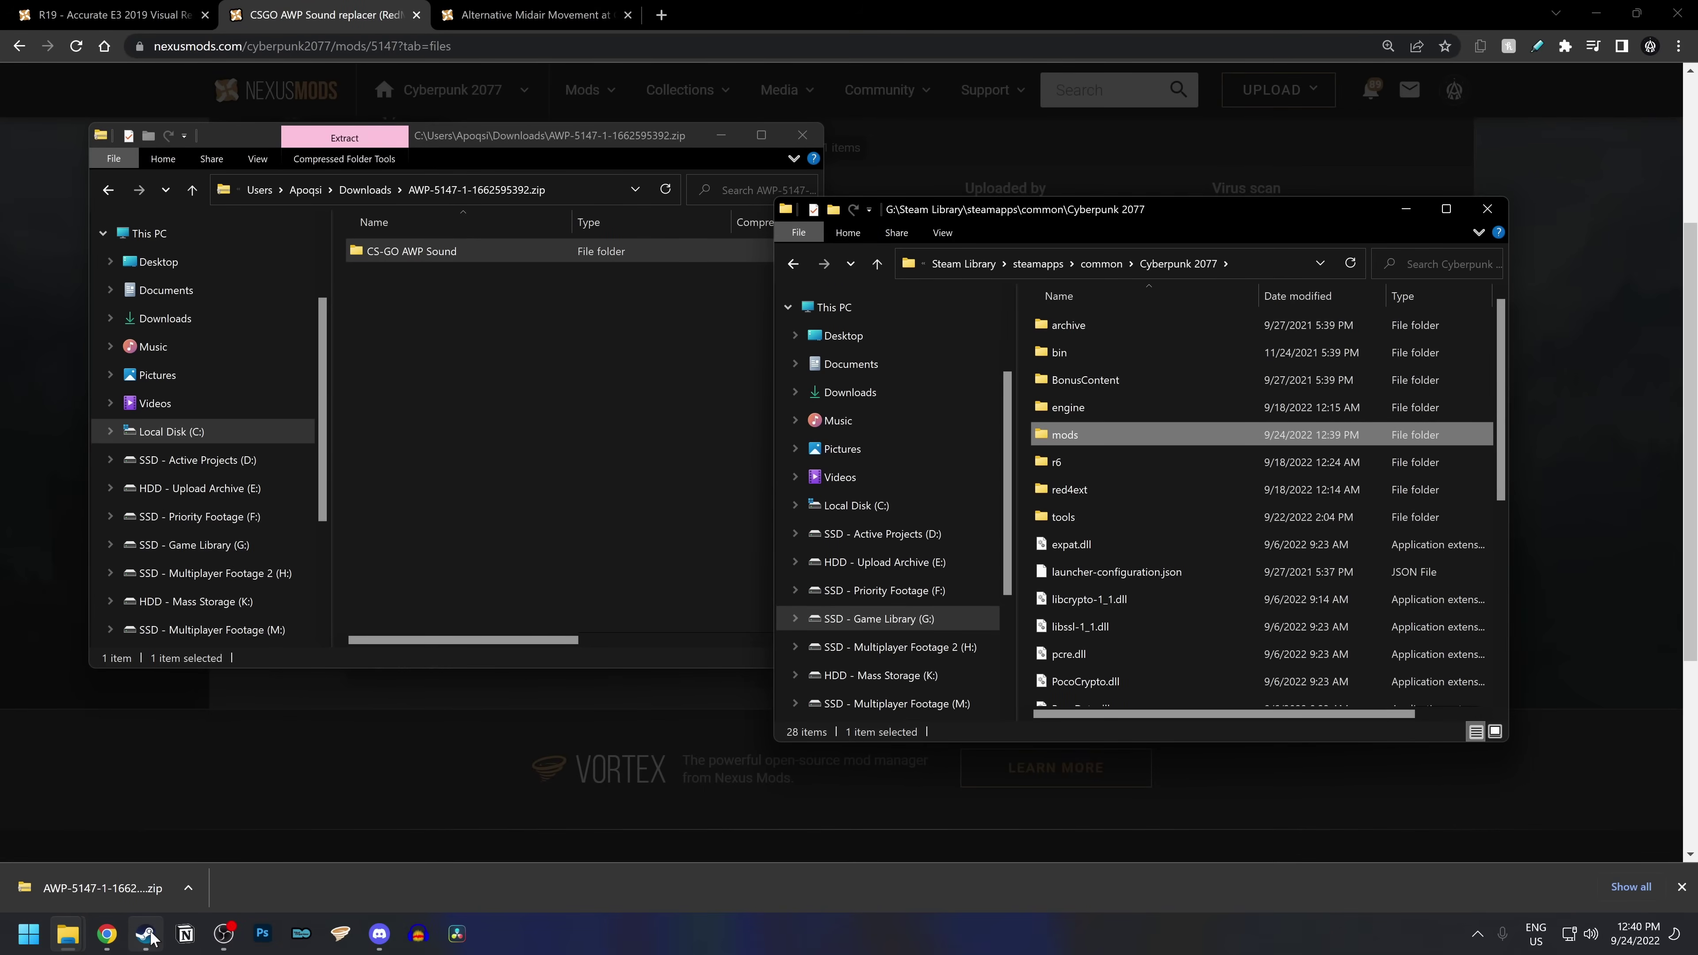
Switch to Steam, open the Cyberpunk 2077 launcher and turn on Enable mods in its play settings
{"action": "left_click", "coordinate": [148, 935]}
{"action": "left_click", "coordinate": [423, 386]}
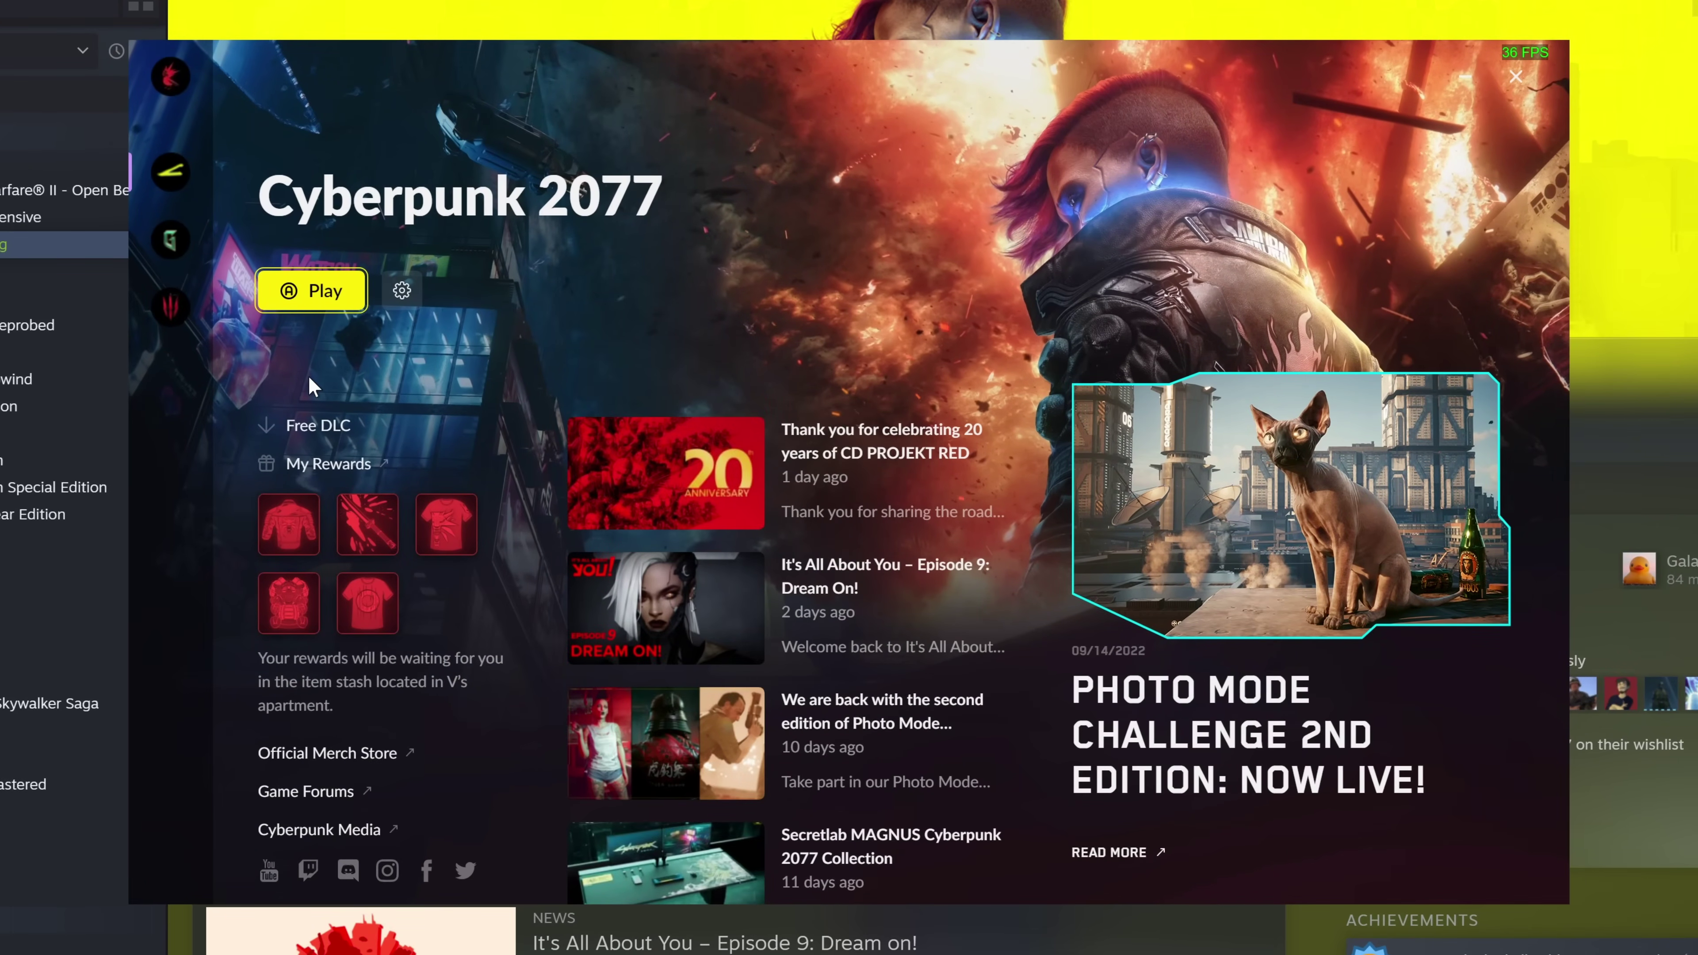
{"action": "left_click", "coordinate": [401, 291]}
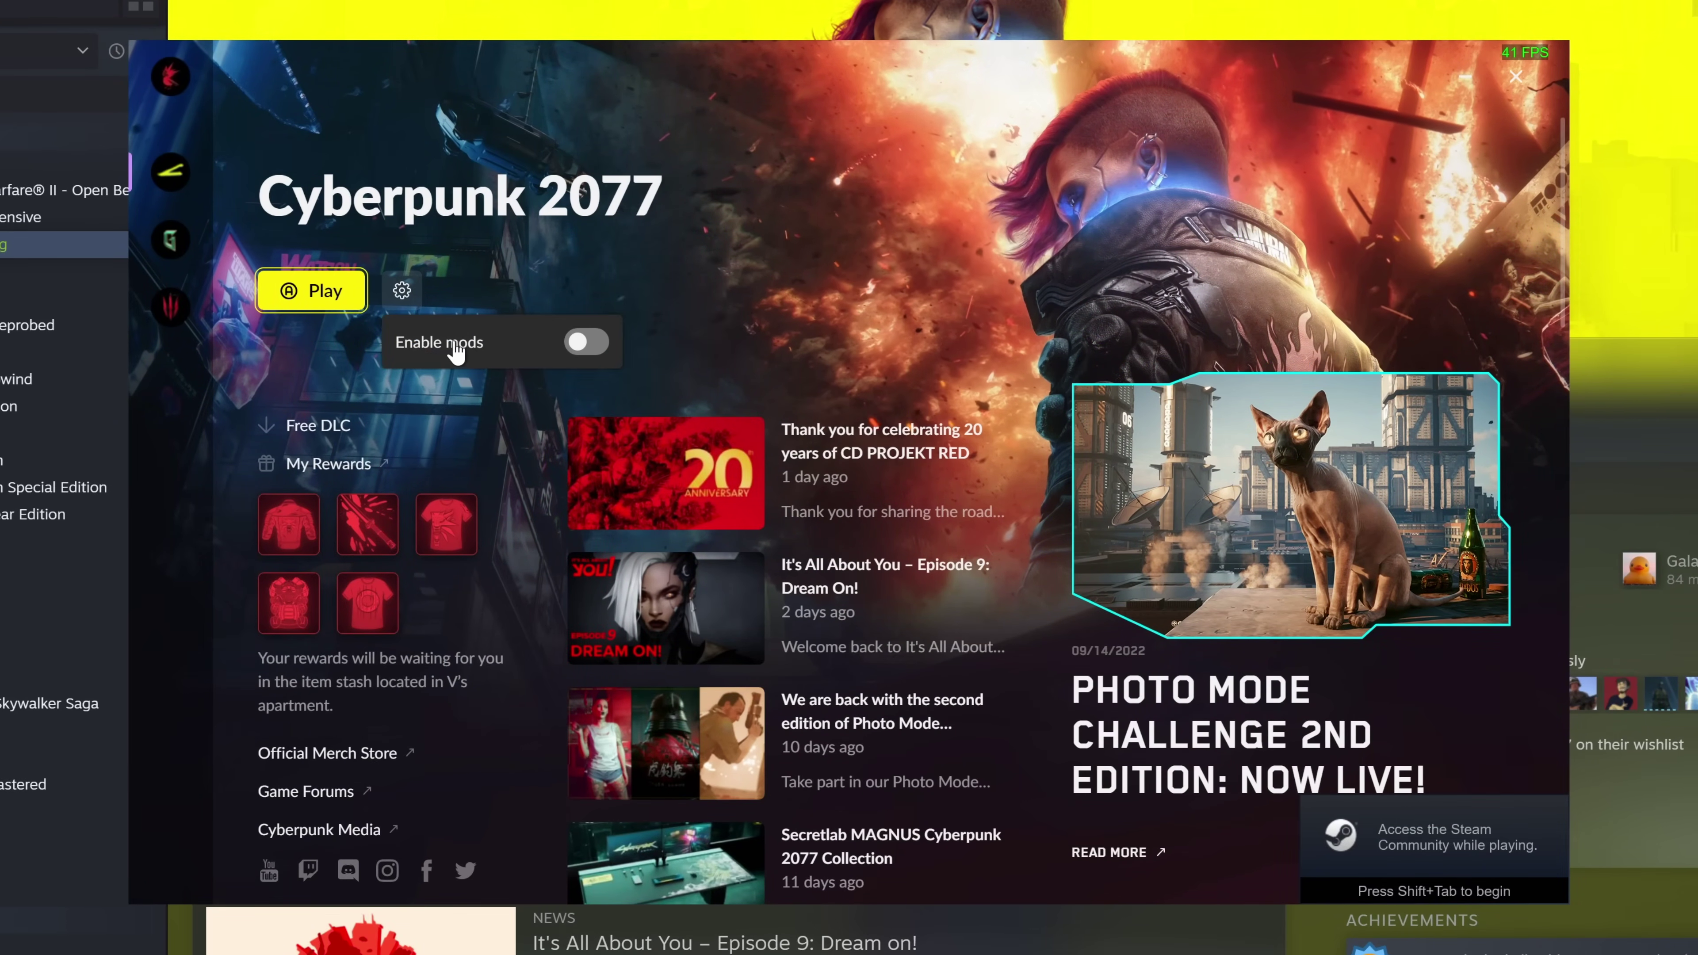
{"action": "left_click", "coordinate": [586, 344]}
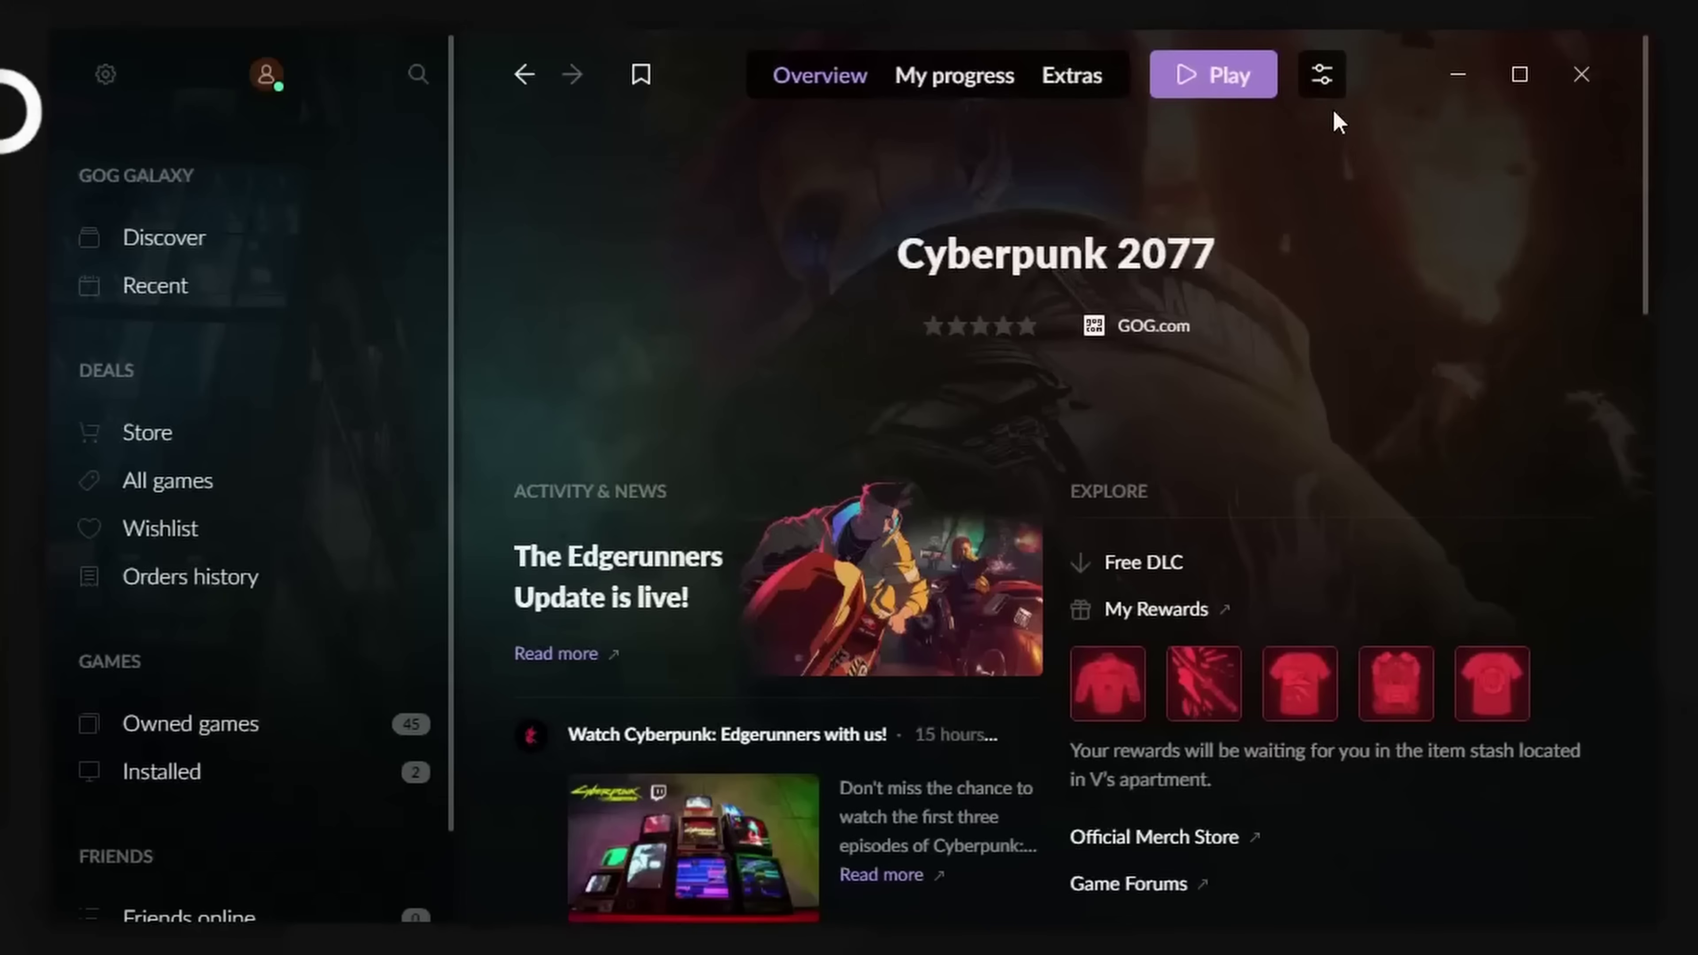
In GOG Galaxy, configure Cyberpunk 2077 with mods enabled and the "Cyberpunk 2077 with mods" REDprelauncher.exe entry as default executable
{"action": "left_click", "coordinate": [1328, 70]}
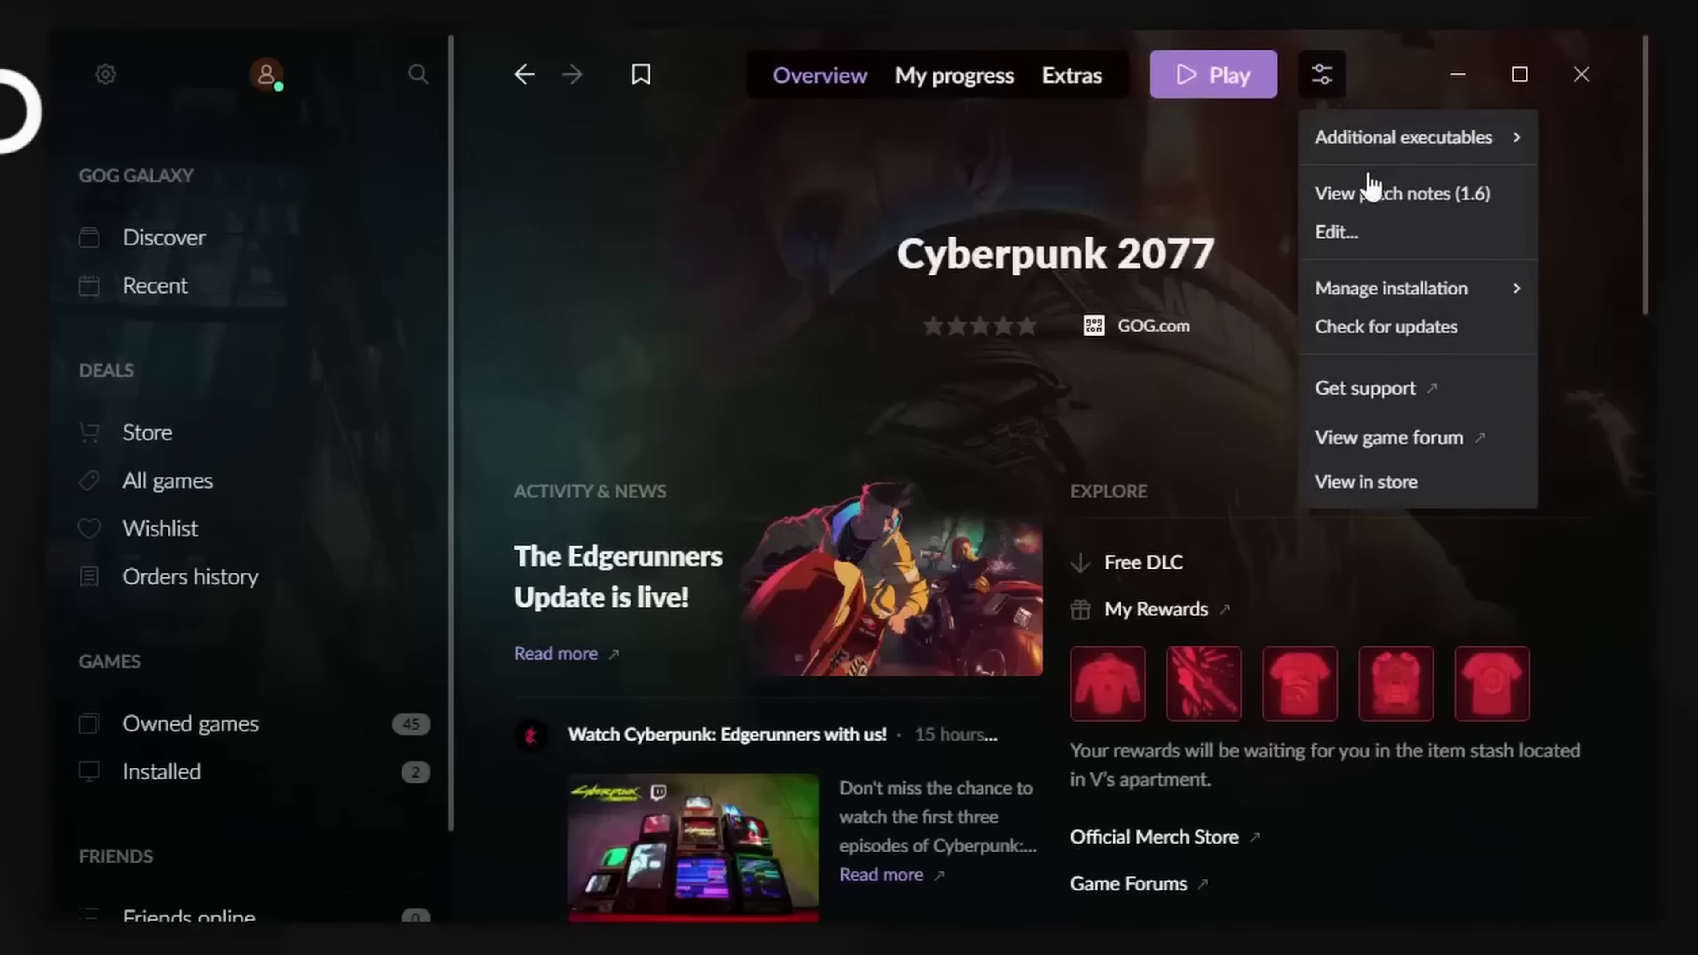
{"action": "mouse_move", "coordinate": [1433, 298]}
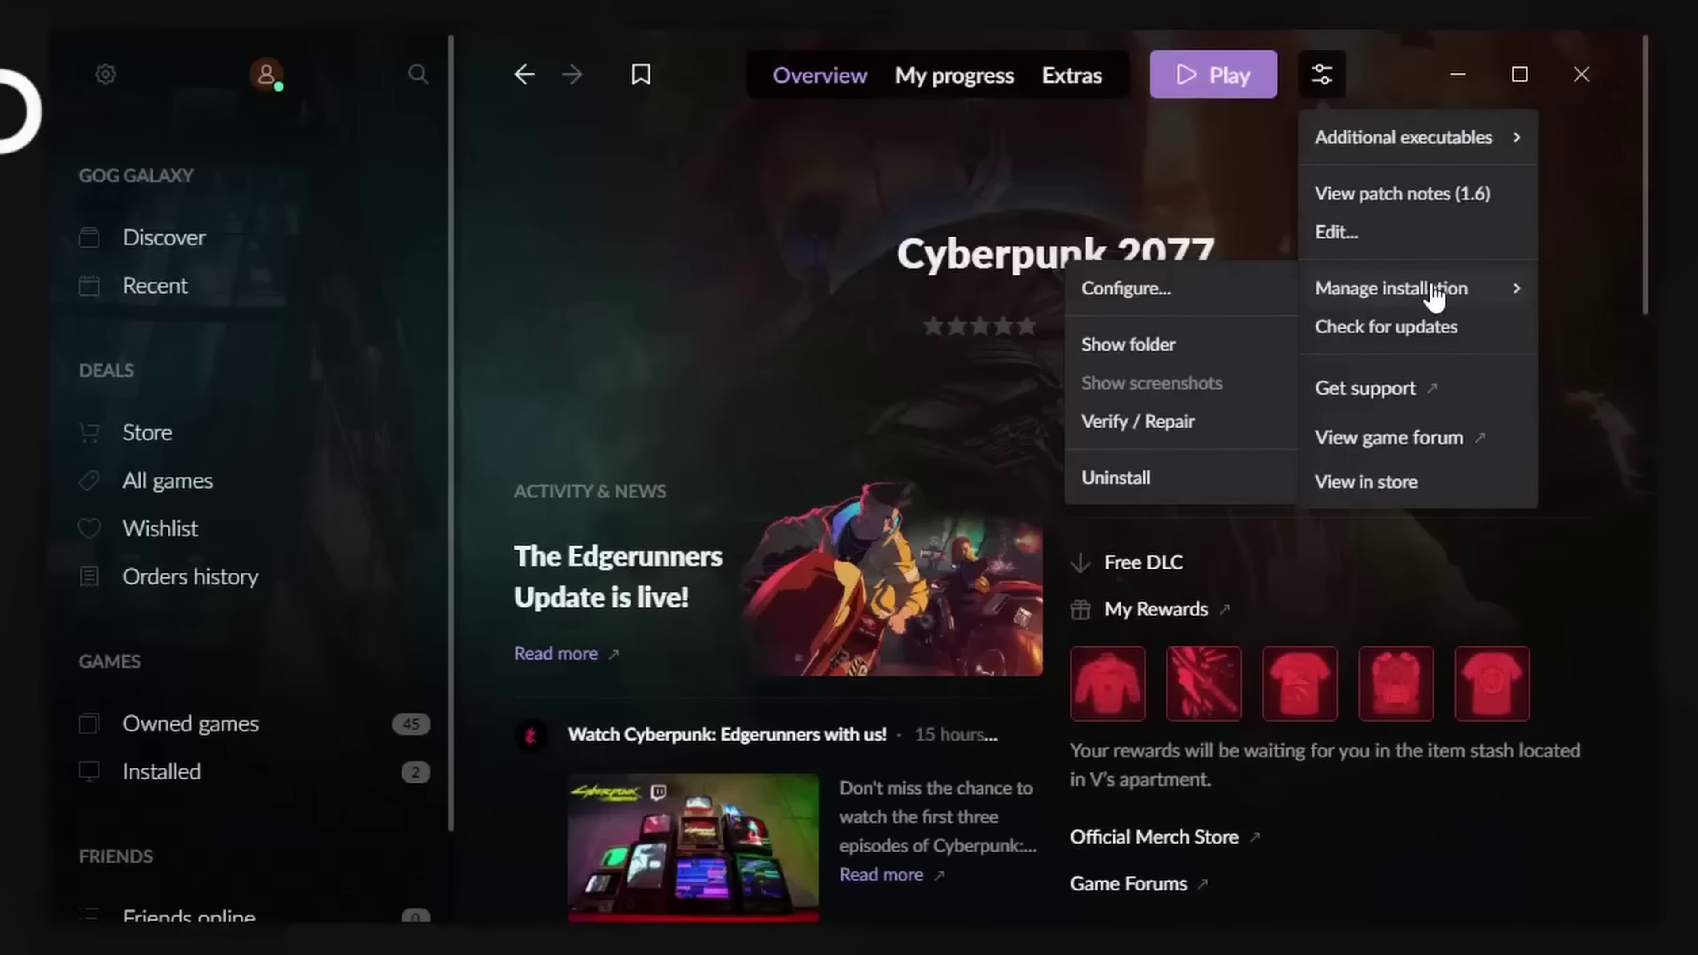
{"action": "left_click", "coordinate": [1174, 300]}
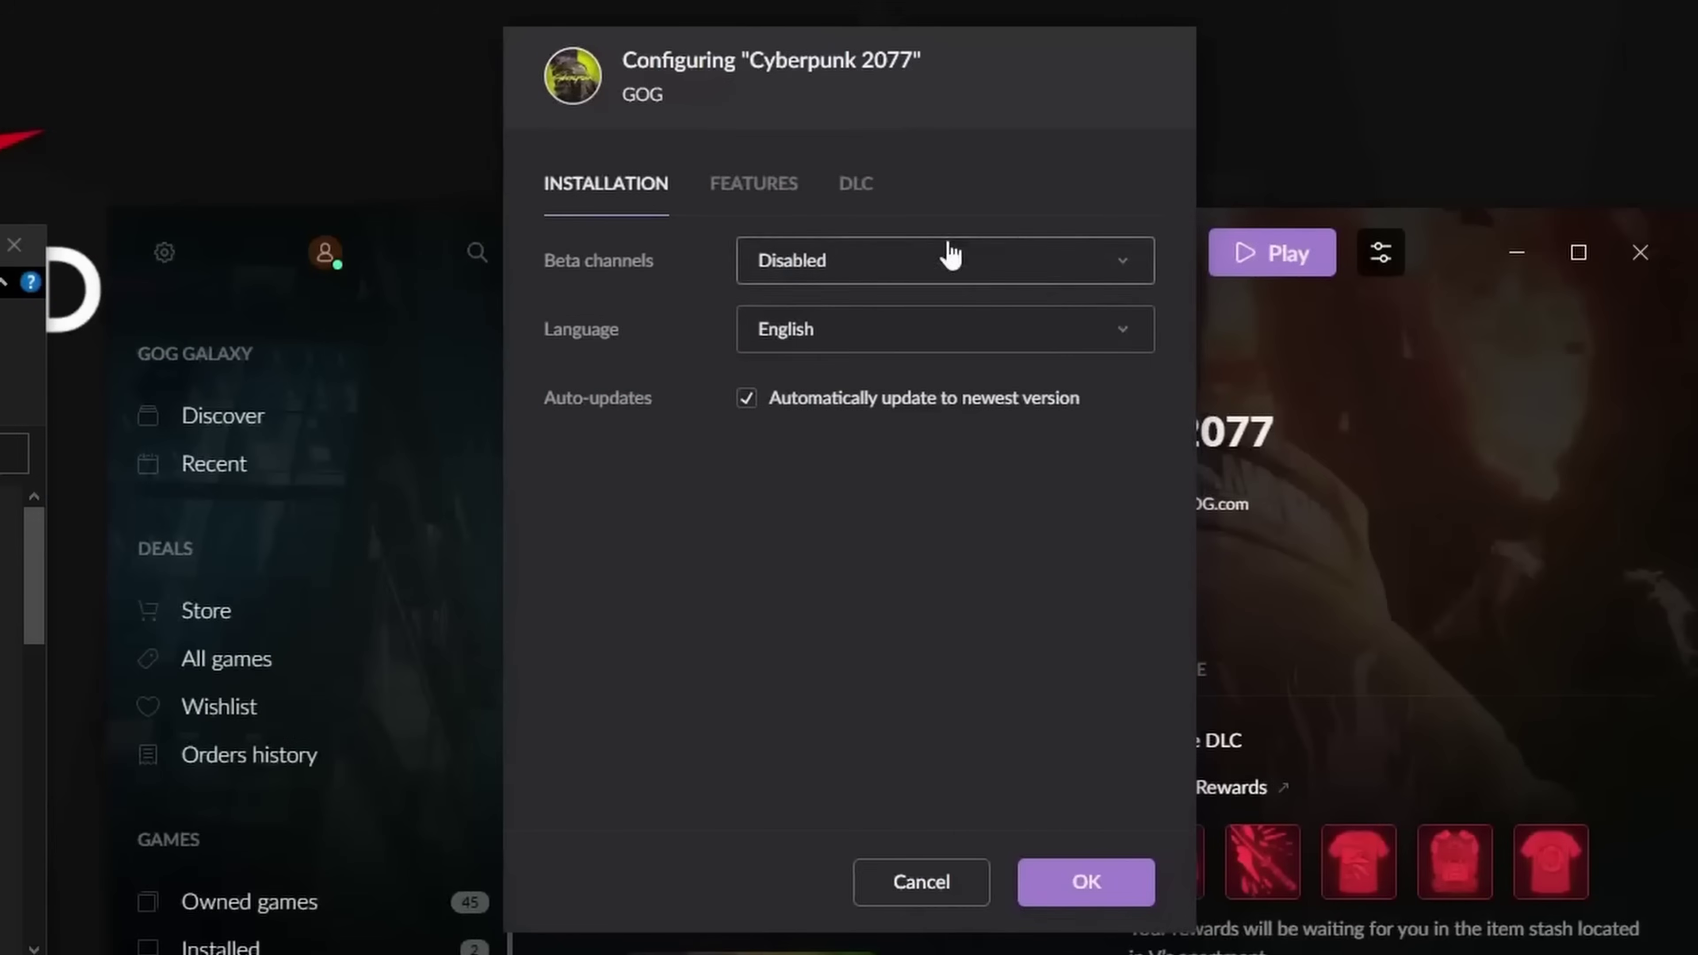
{"action": "left_click", "coordinate": [754, 183]}
{"action": "scroll", "coordinate": [807, 622], "scroll_direction": "down", "scroll_amount": 5}
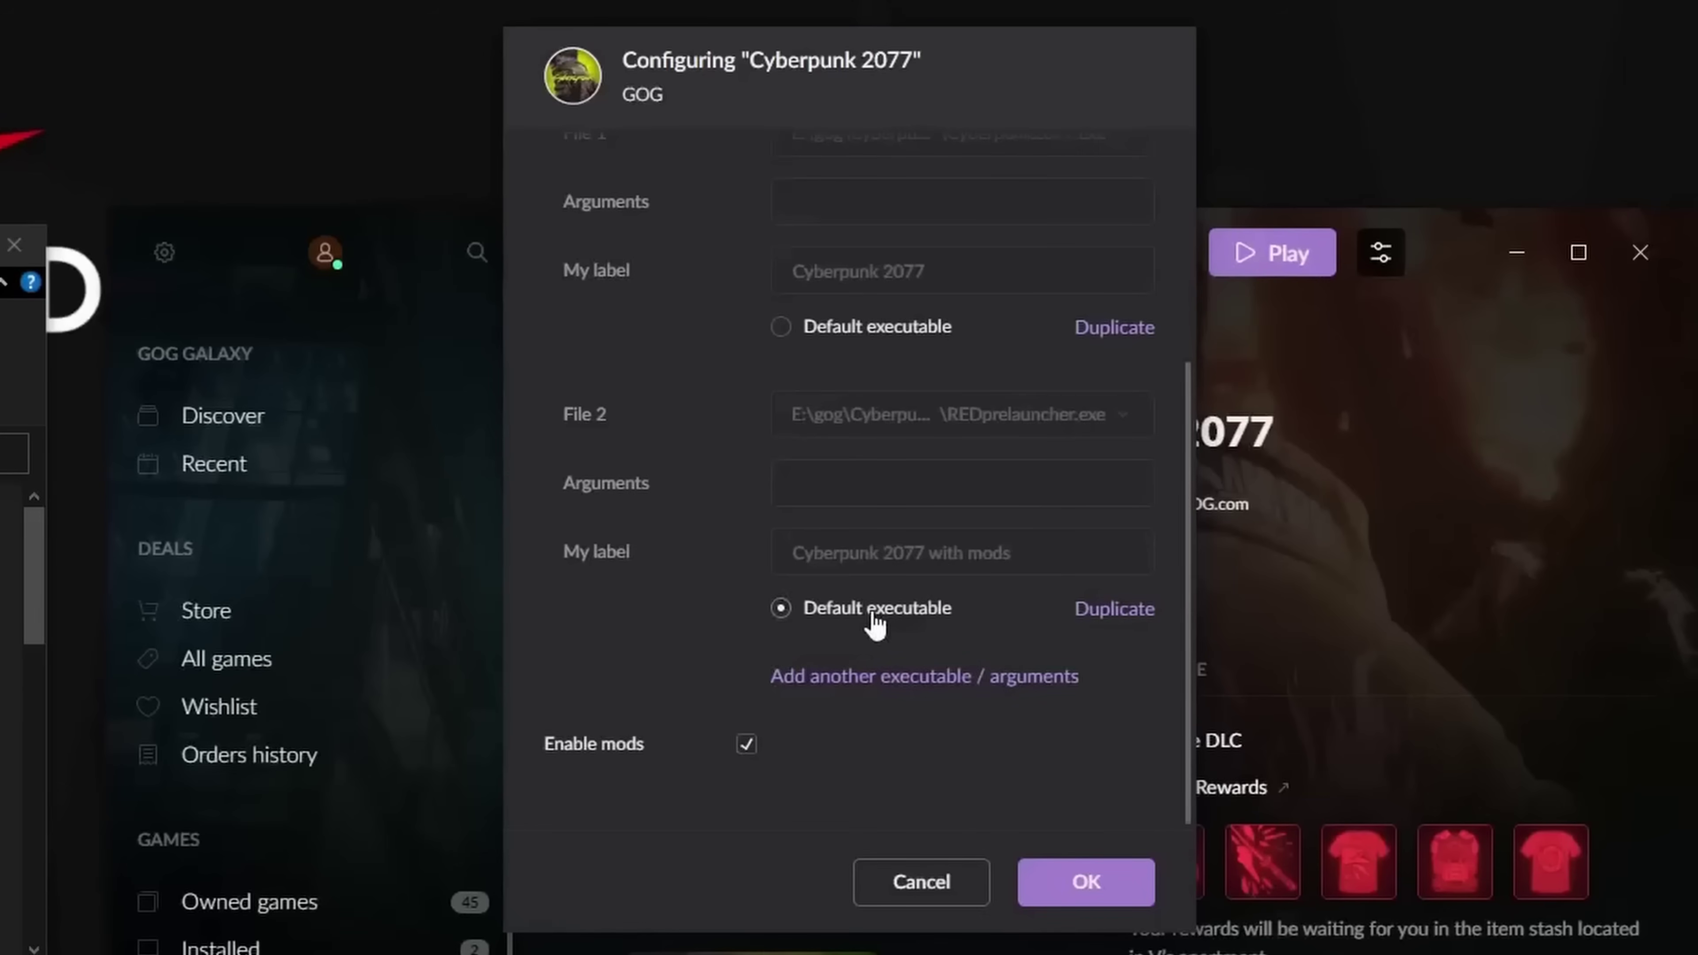
{"action": "left_click", "coordinate": [1115, 903]}
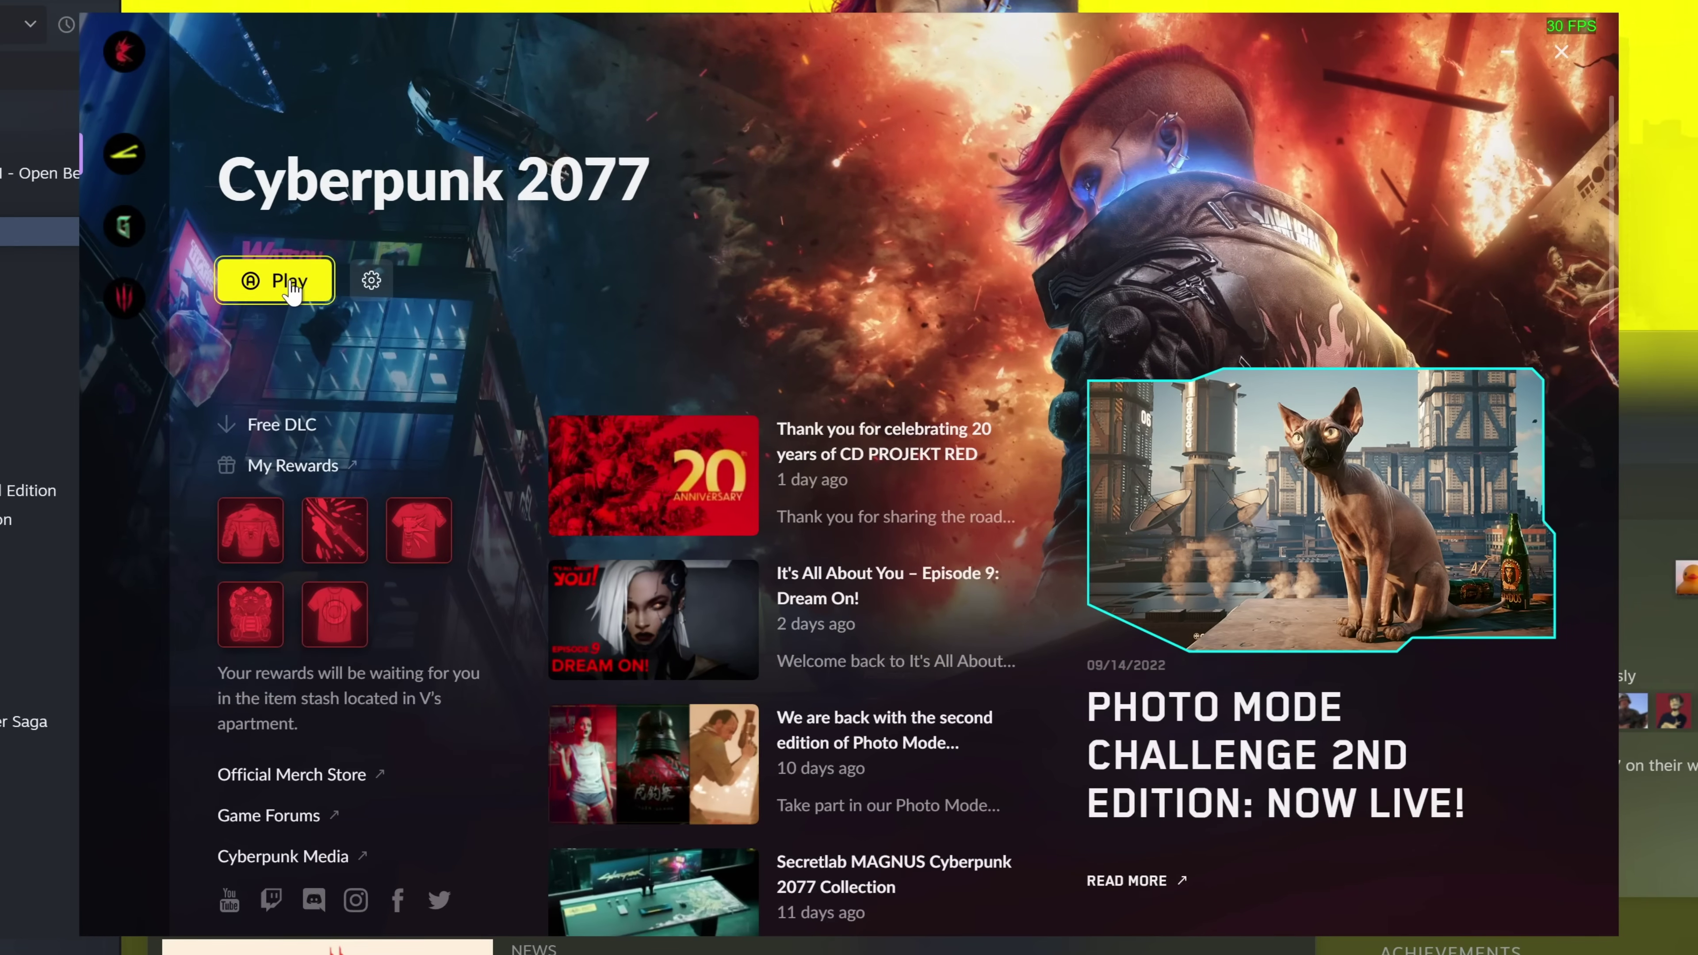
Start Cyberpunk 2077 from its launcher
{"action": "left_click", "coordinate": [287, 281]}
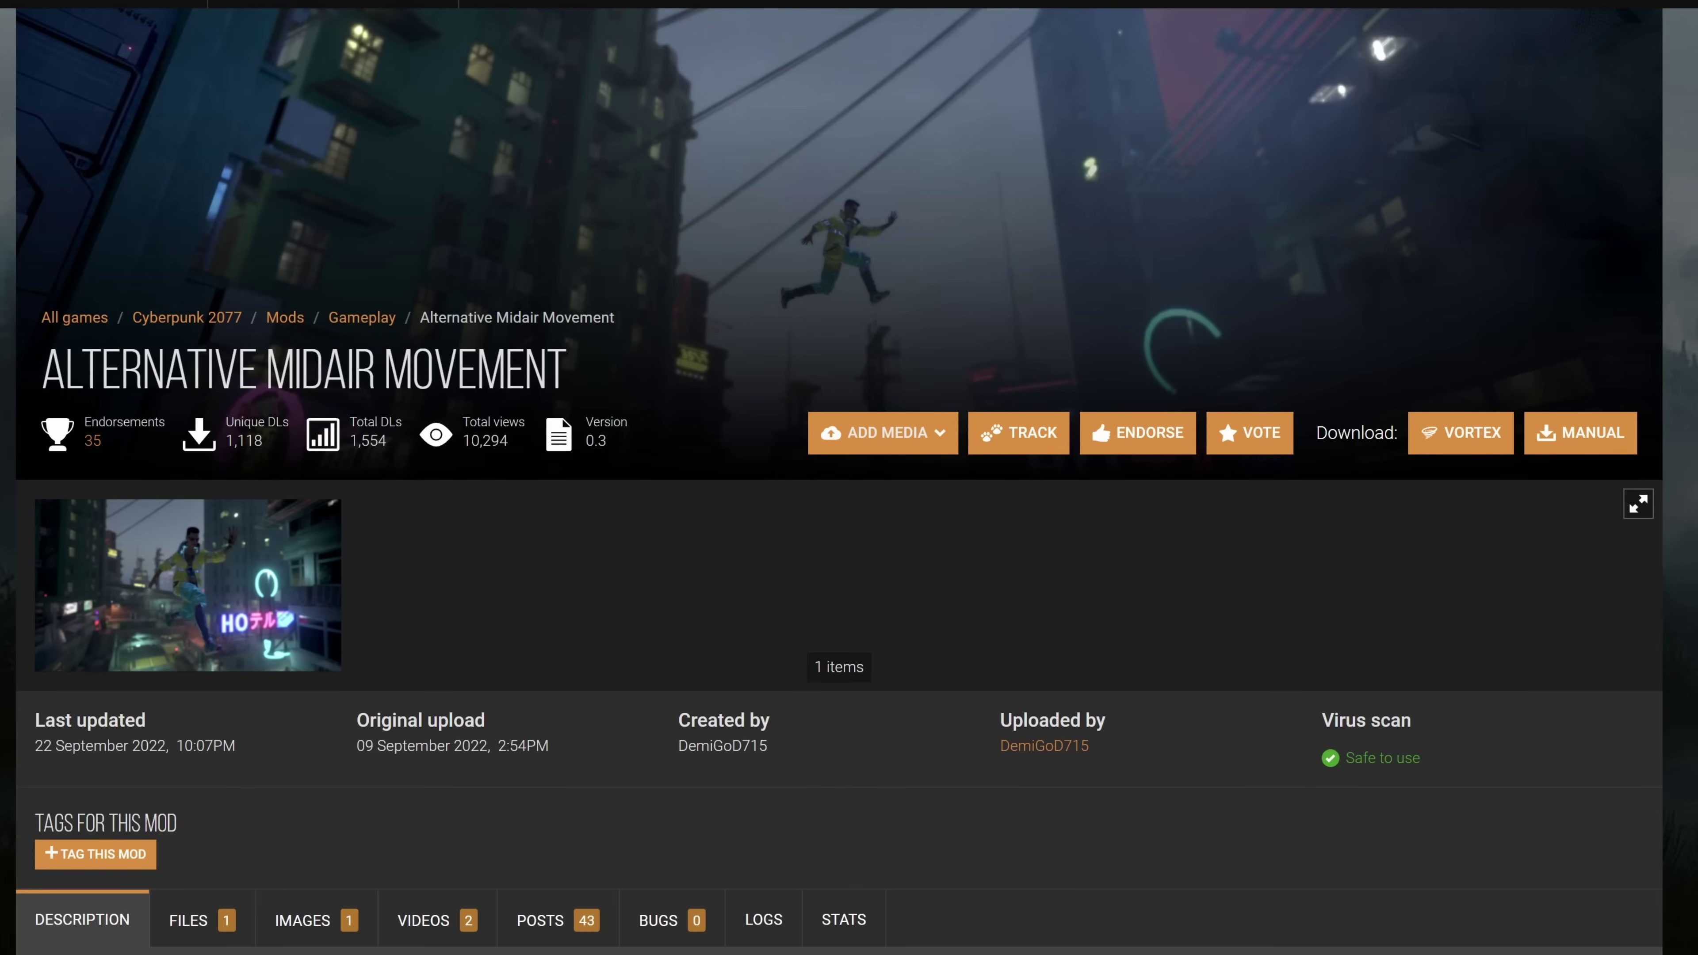
Manually download version 0.3 of Alternative Midair Movement (CET) from its mod page and save the zip in Downloads
{"action": "left_click", "coordinate": [201, 920]}
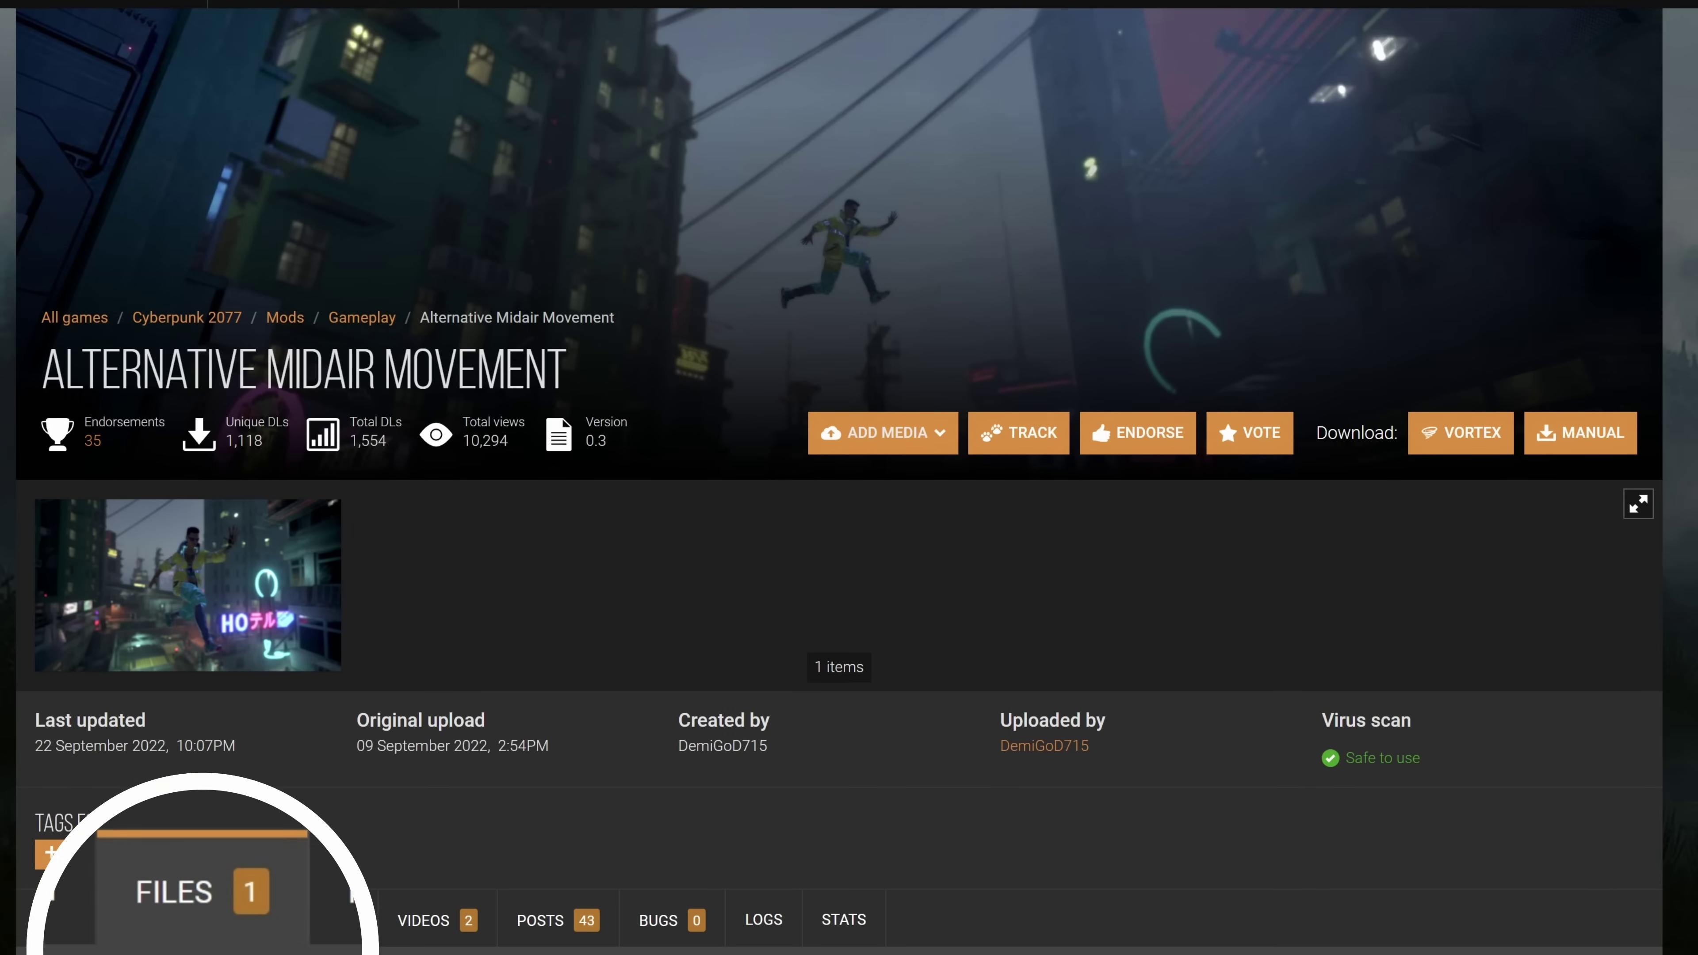
{"action": "scroll", "coordinate": [839, 477], "scroll_direction": "down", "scroll_amount": 5}
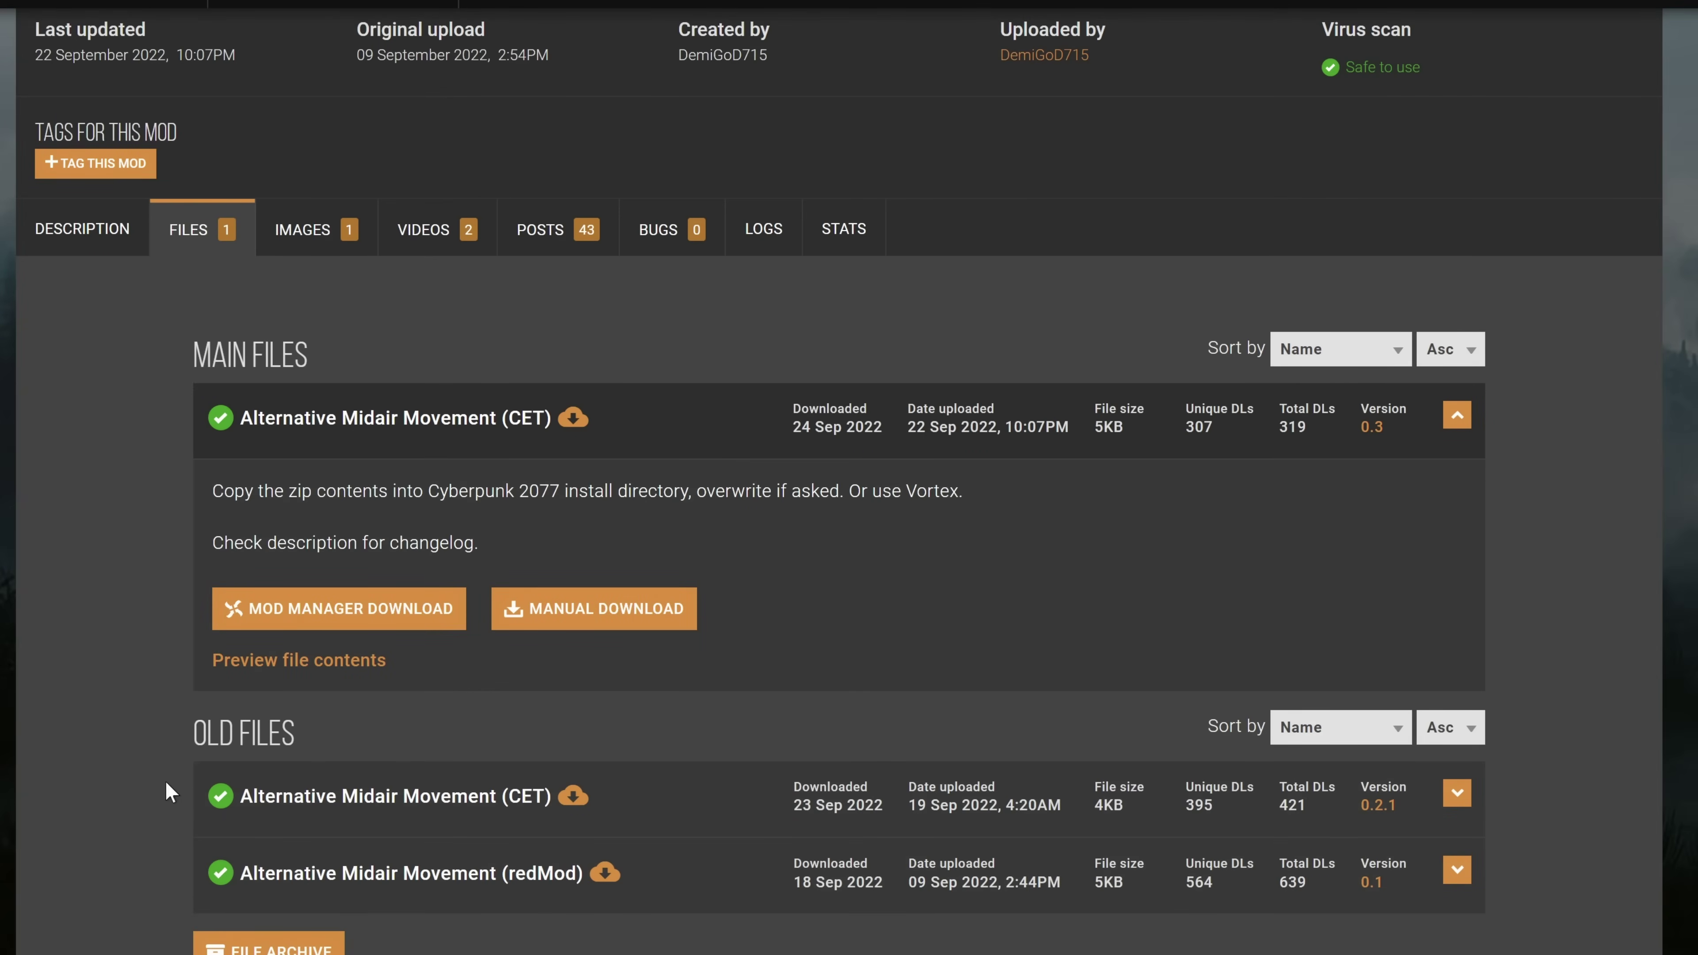
{"action": "left_click", "coordinate": [597, 622]}
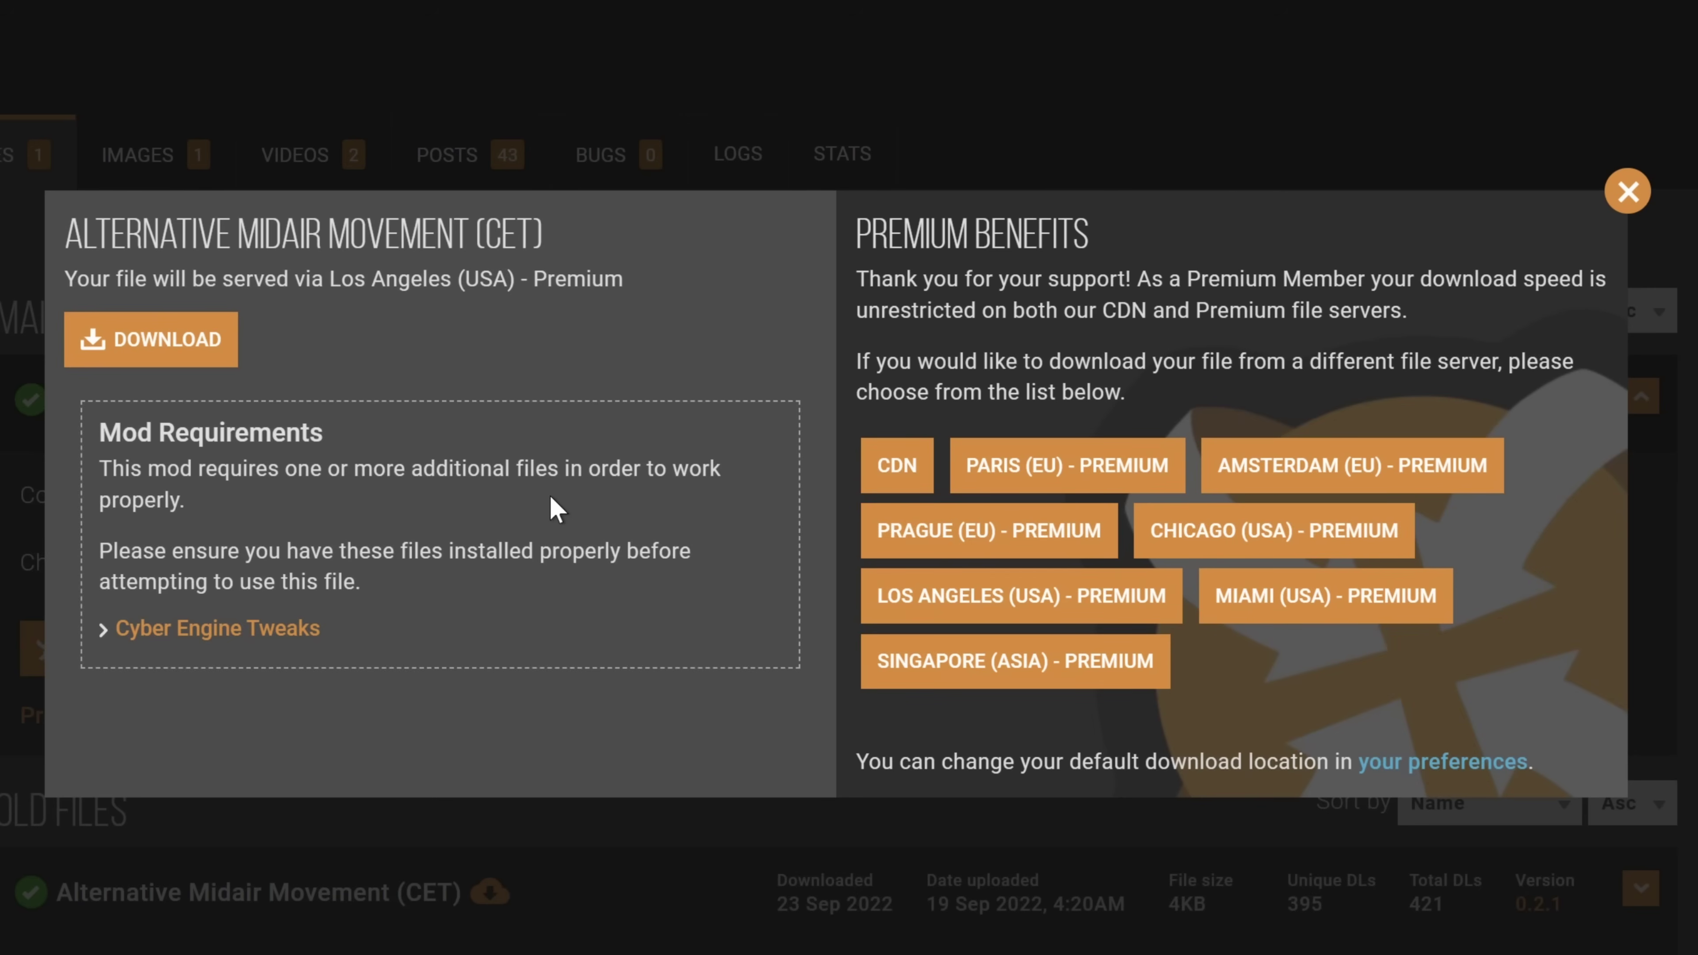
{"action": "left_click", "coordinate": [201, 355]}
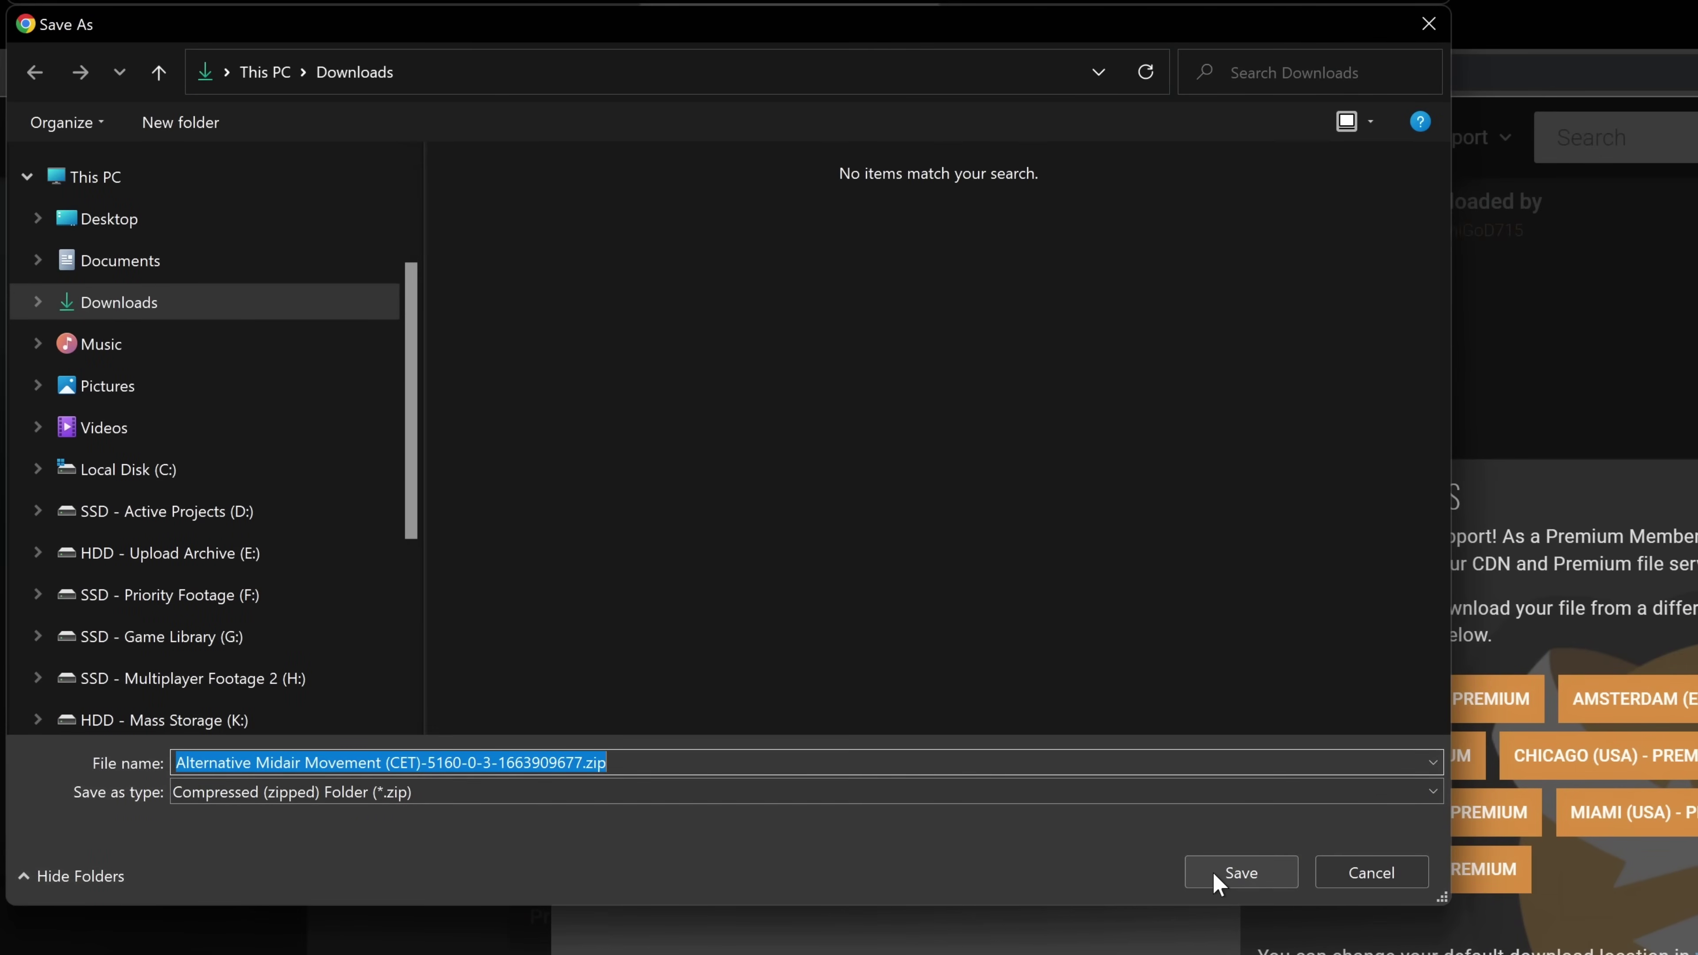
{"action": "left_click", "coordinate": [871, 619]}
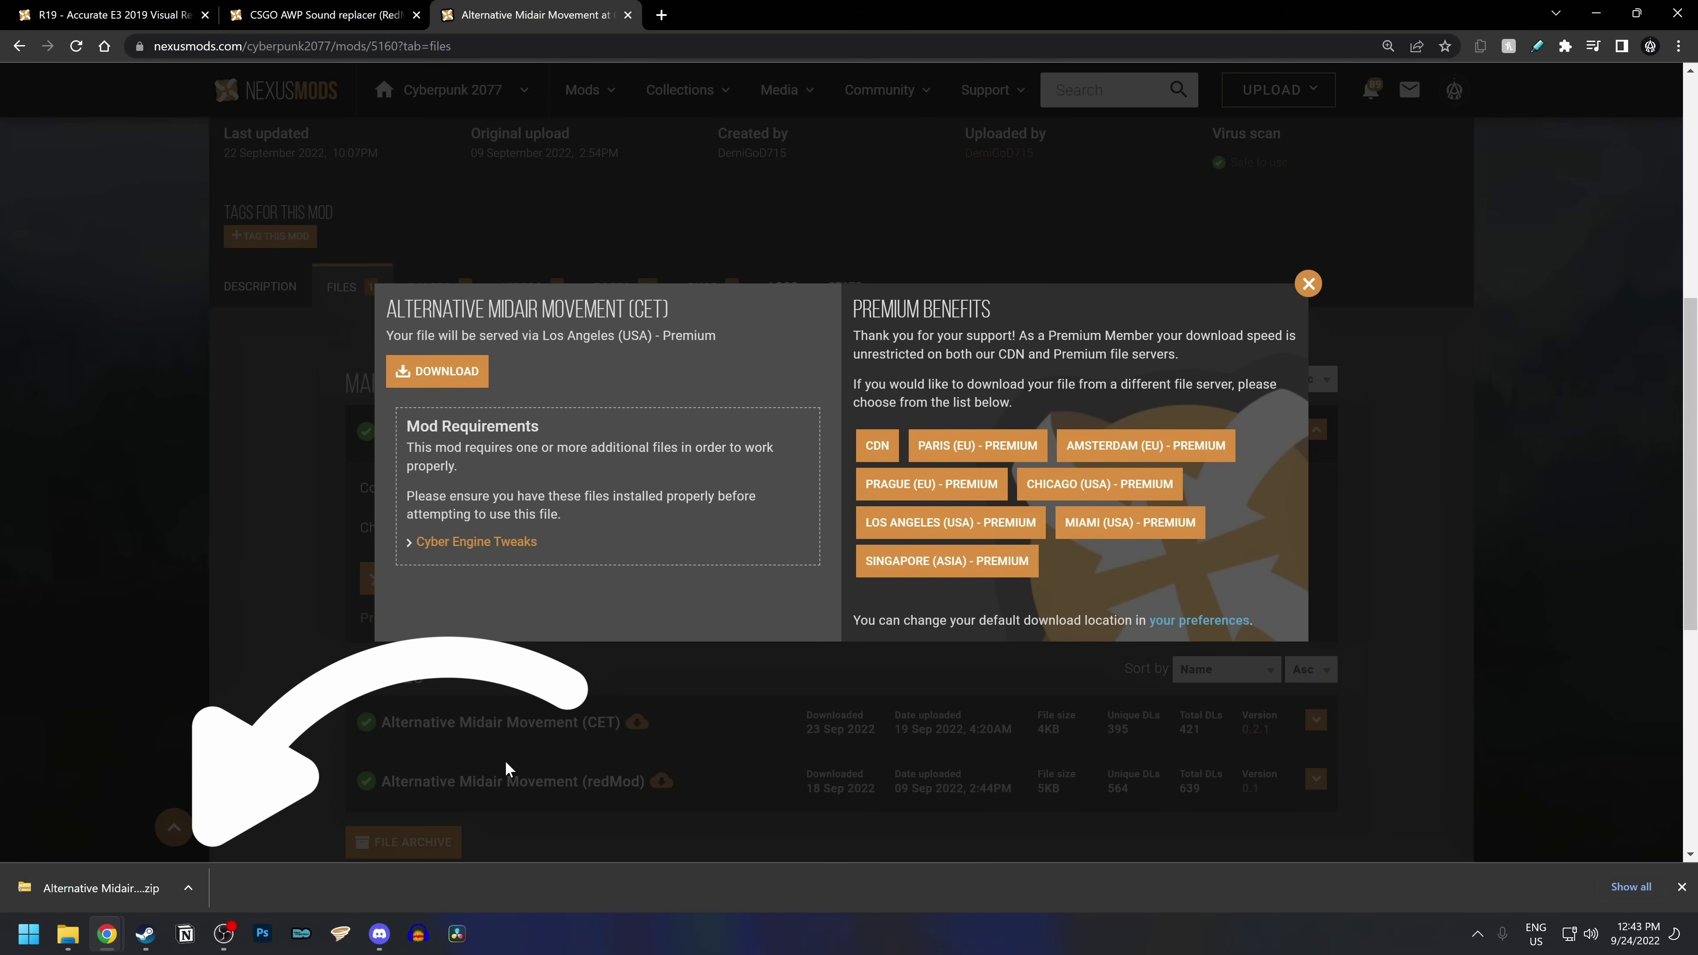
Show the downloaded Alternative Midair Movement zip in its folder and open the archive to its bin folder
{"action": "left_click", "coordinate": [188, 889]}
{"action": "left_click", "coordinate": [256, 824]}
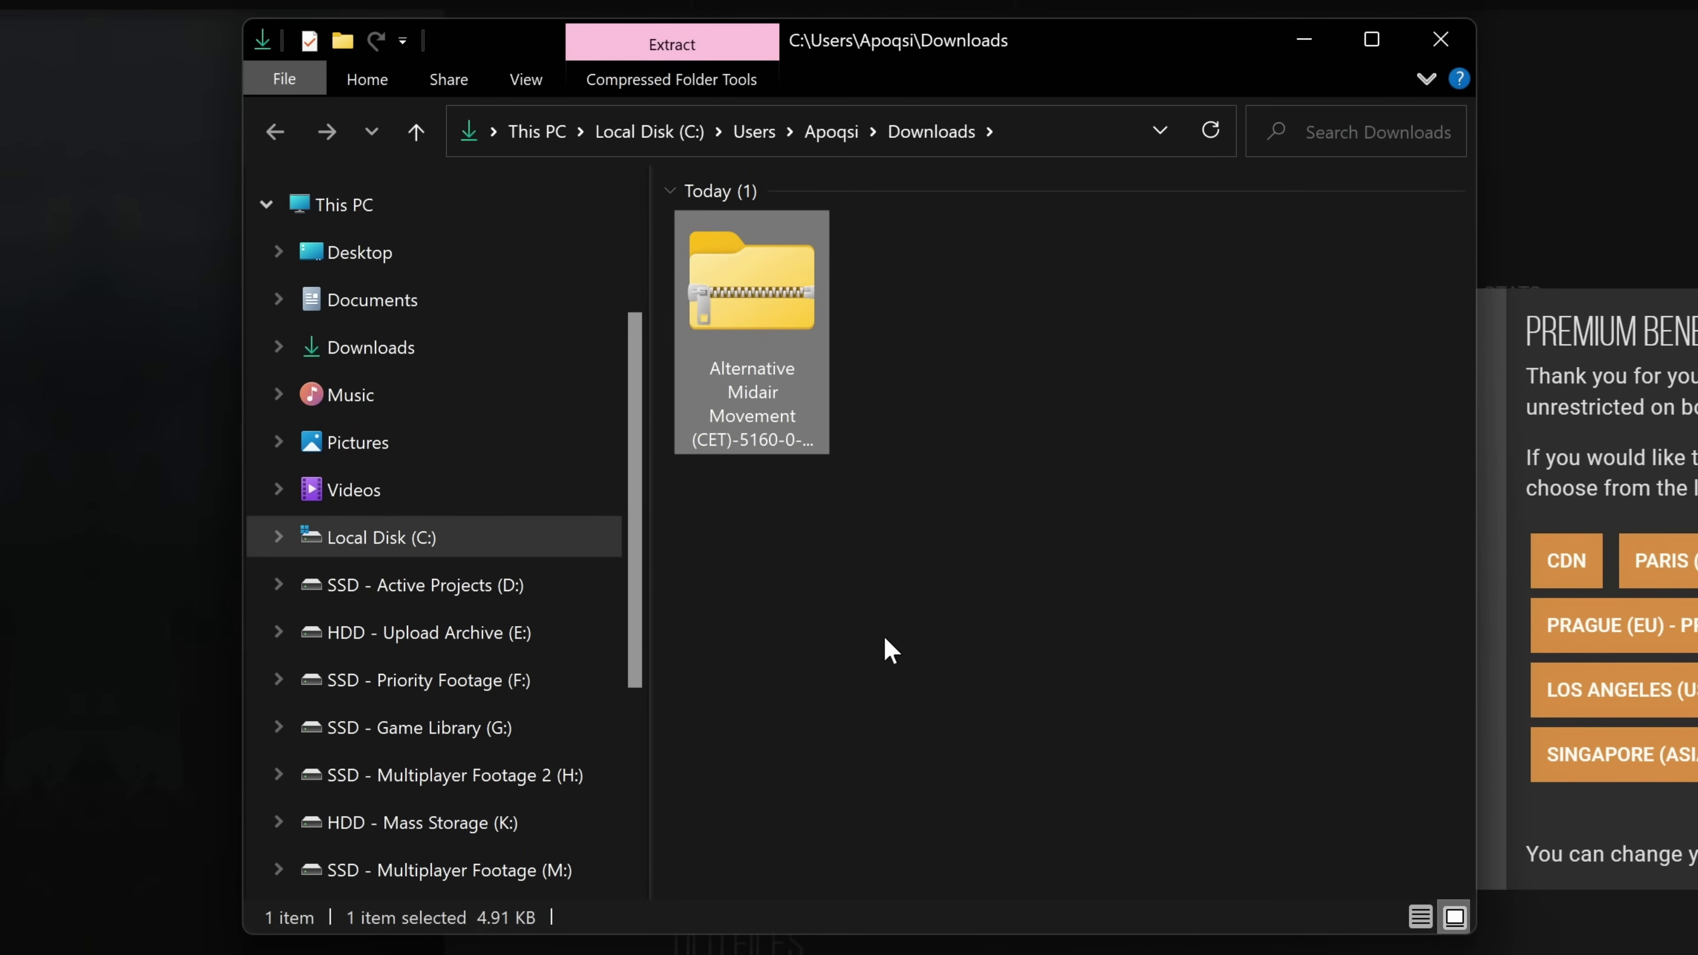
{"action": "double_click", "coordinate": [767, 418]}
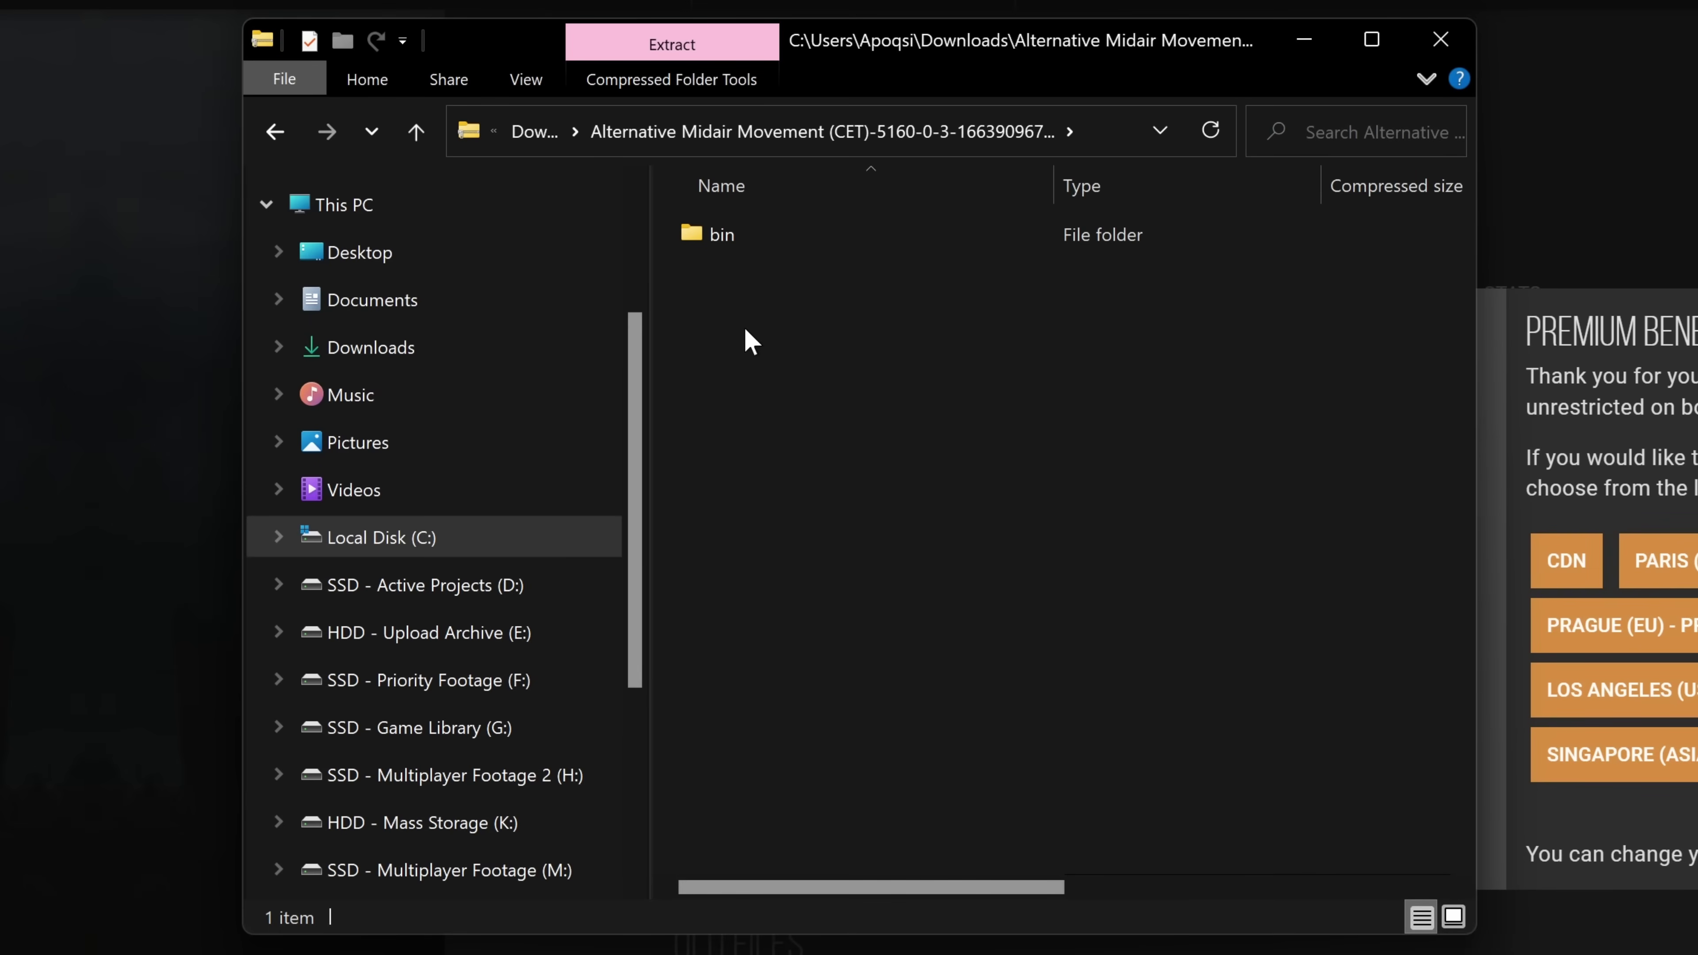
{"action": "left_click", "coordinate": [827, 235]}
{"action": "left_click", "coordinate": [793, 409]}
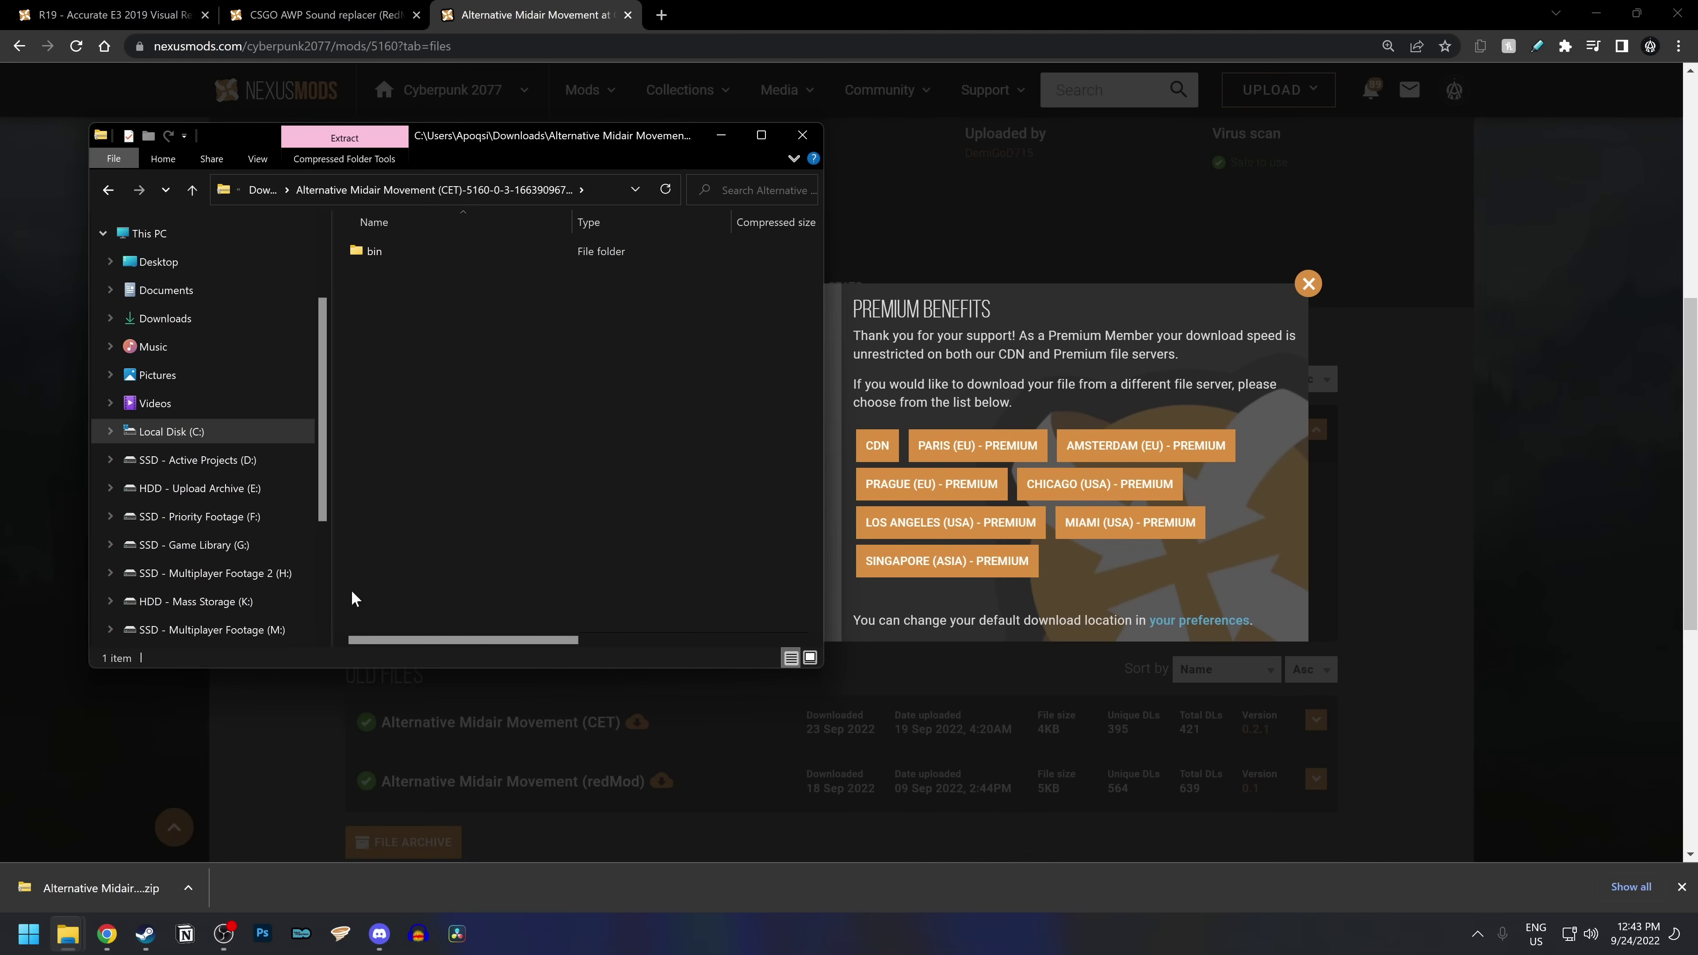
Copy the bin folder from the Alternative Midair Movement archive into the Cyberpunk 2077 game folder, merging it with the existing bin folder
{"action": "mouse_move", "coordinate": [67, 934]}
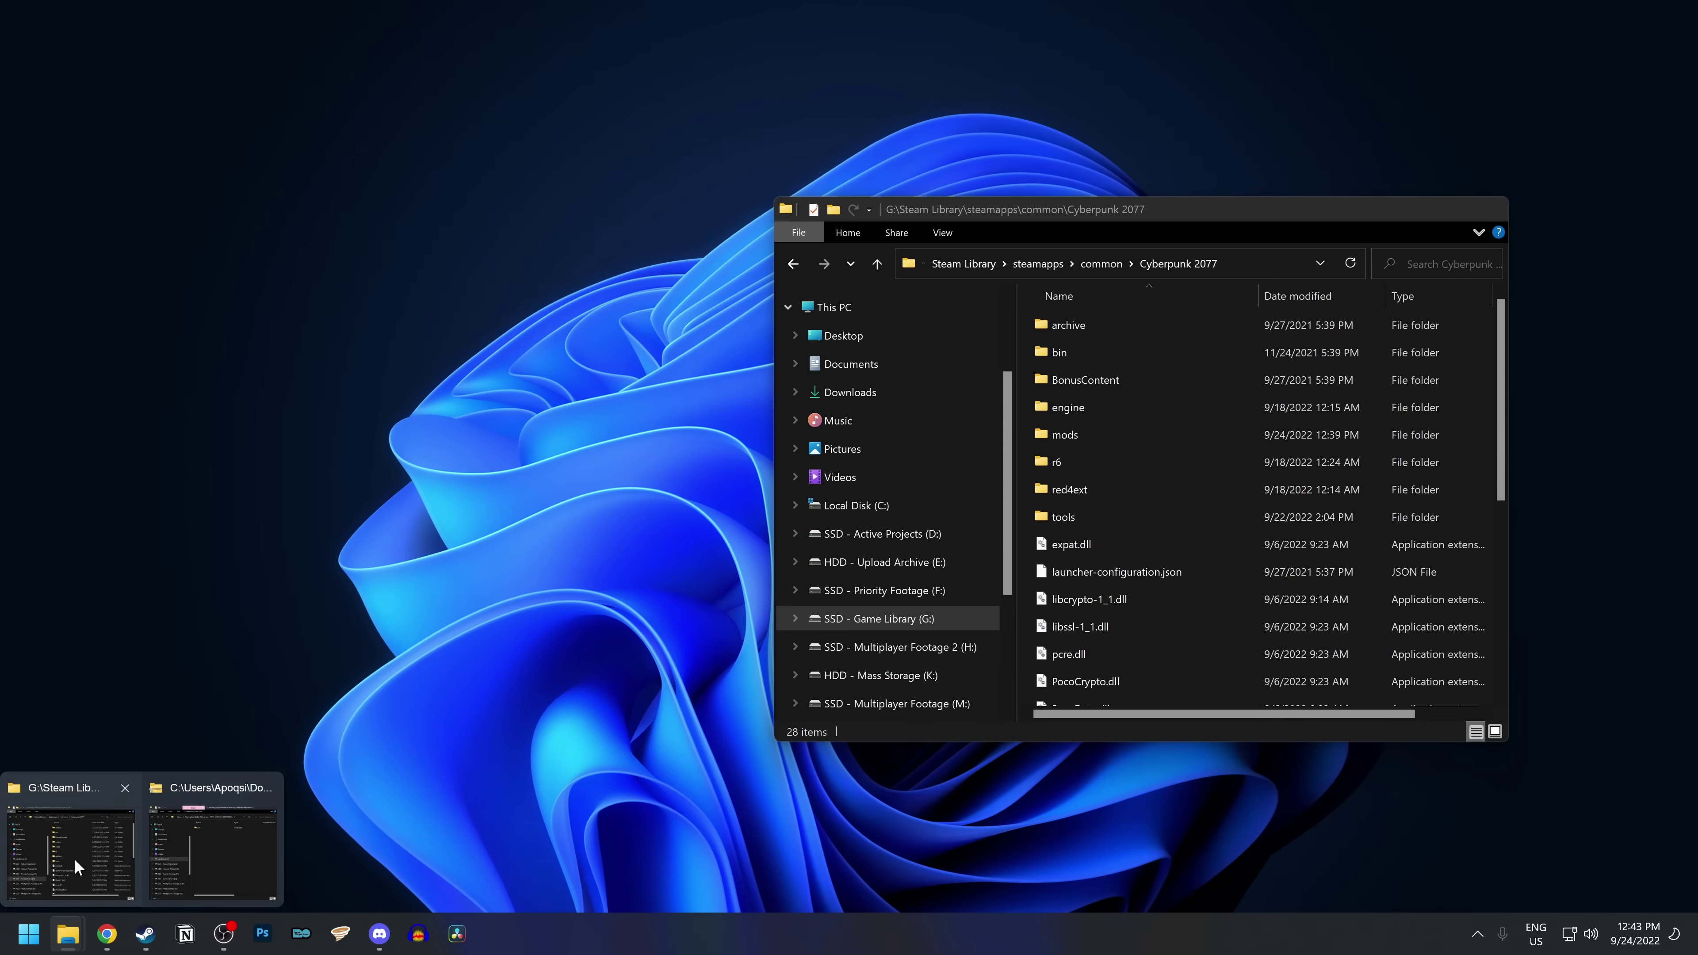
{"action": "left_click", "coordinate": [75, 859]}
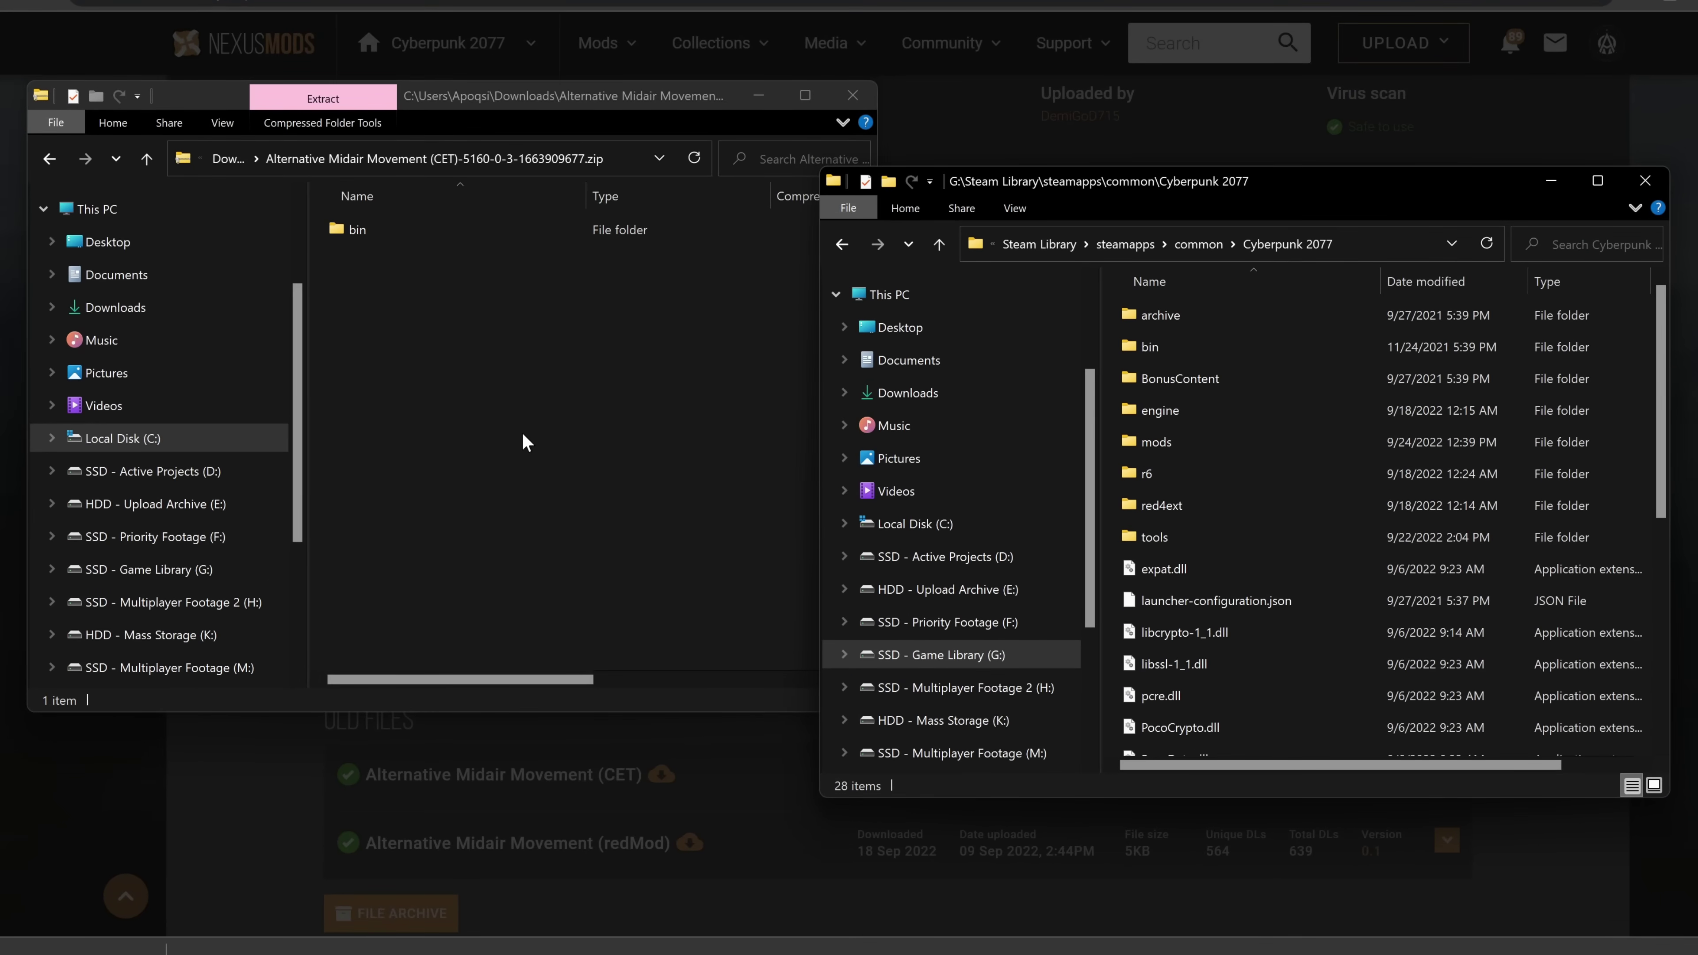
{"action": "left_click", "coordinate": [1169, 349]}
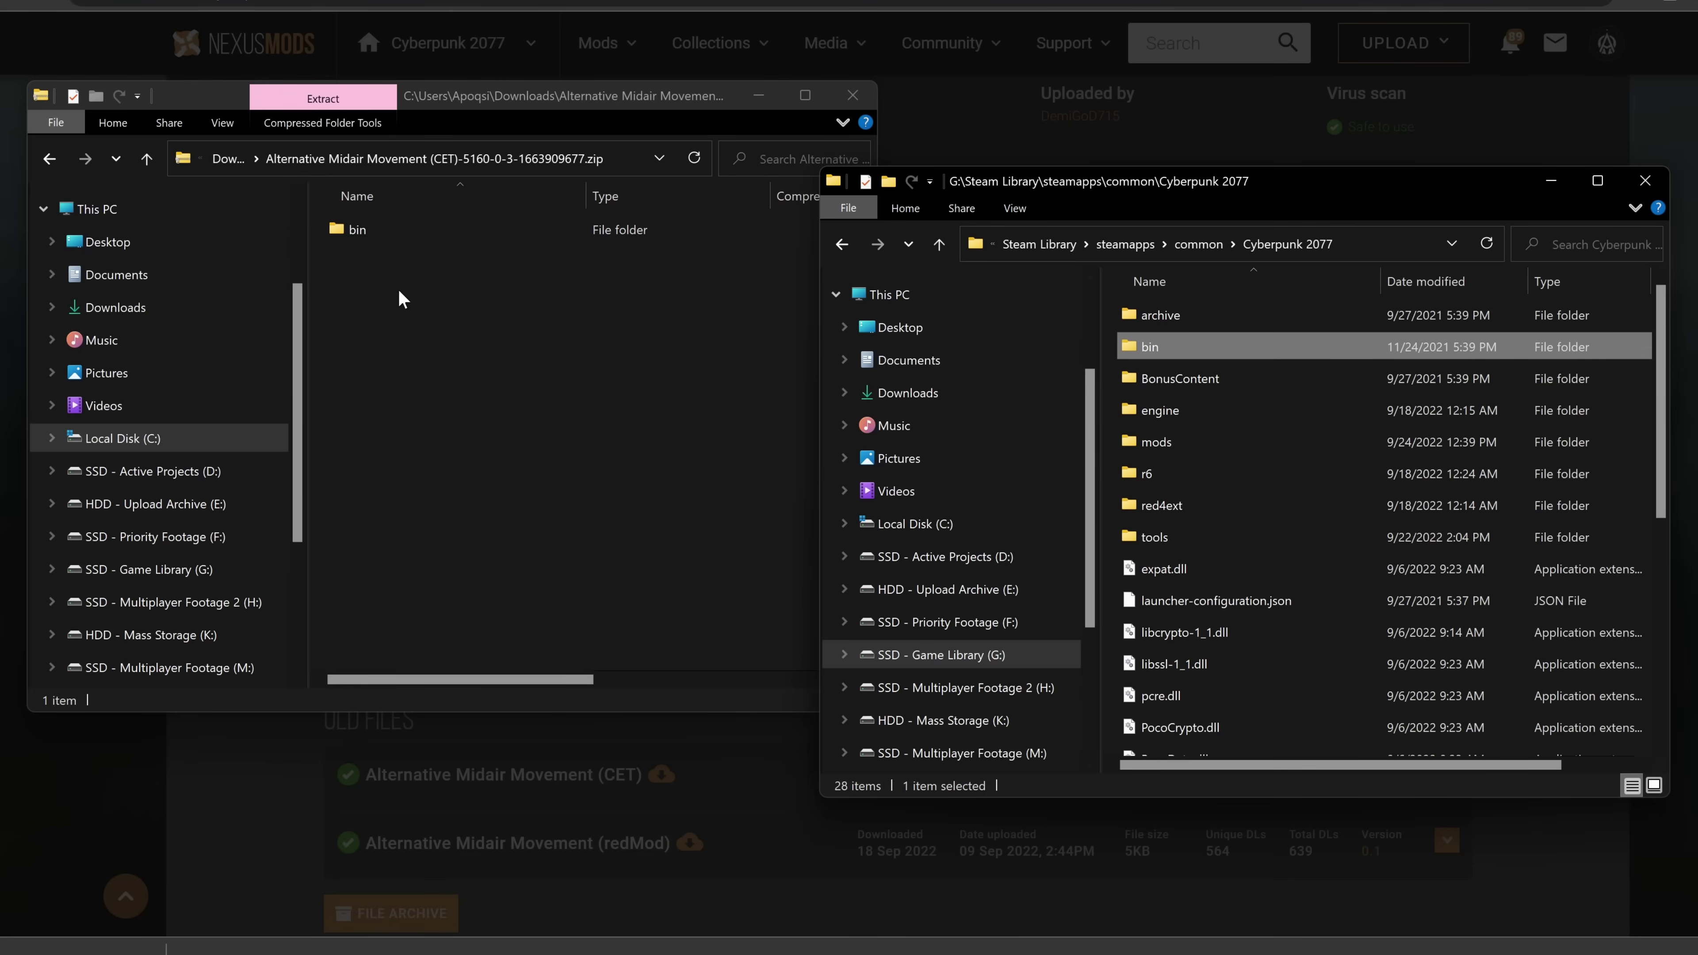
{"action": "left_click", "coordinate": [406, 227]}
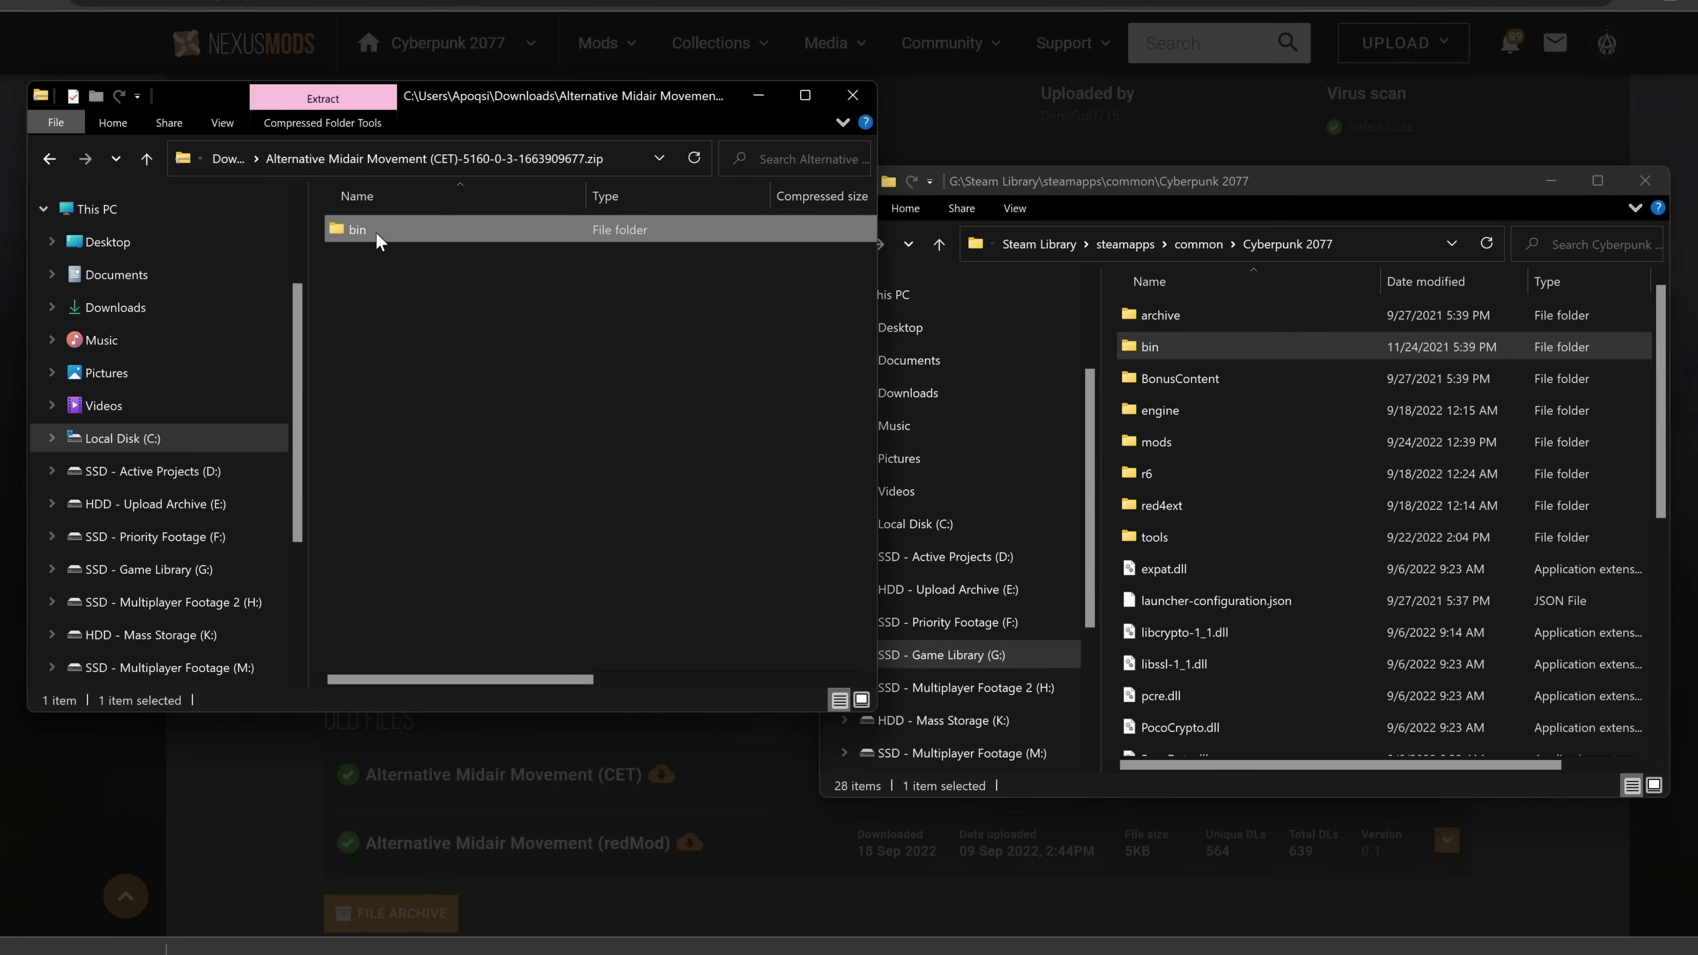
{"action": "left_click_drag", "start_coordinate": [378, 239], "coordinate": [1110, 351]}
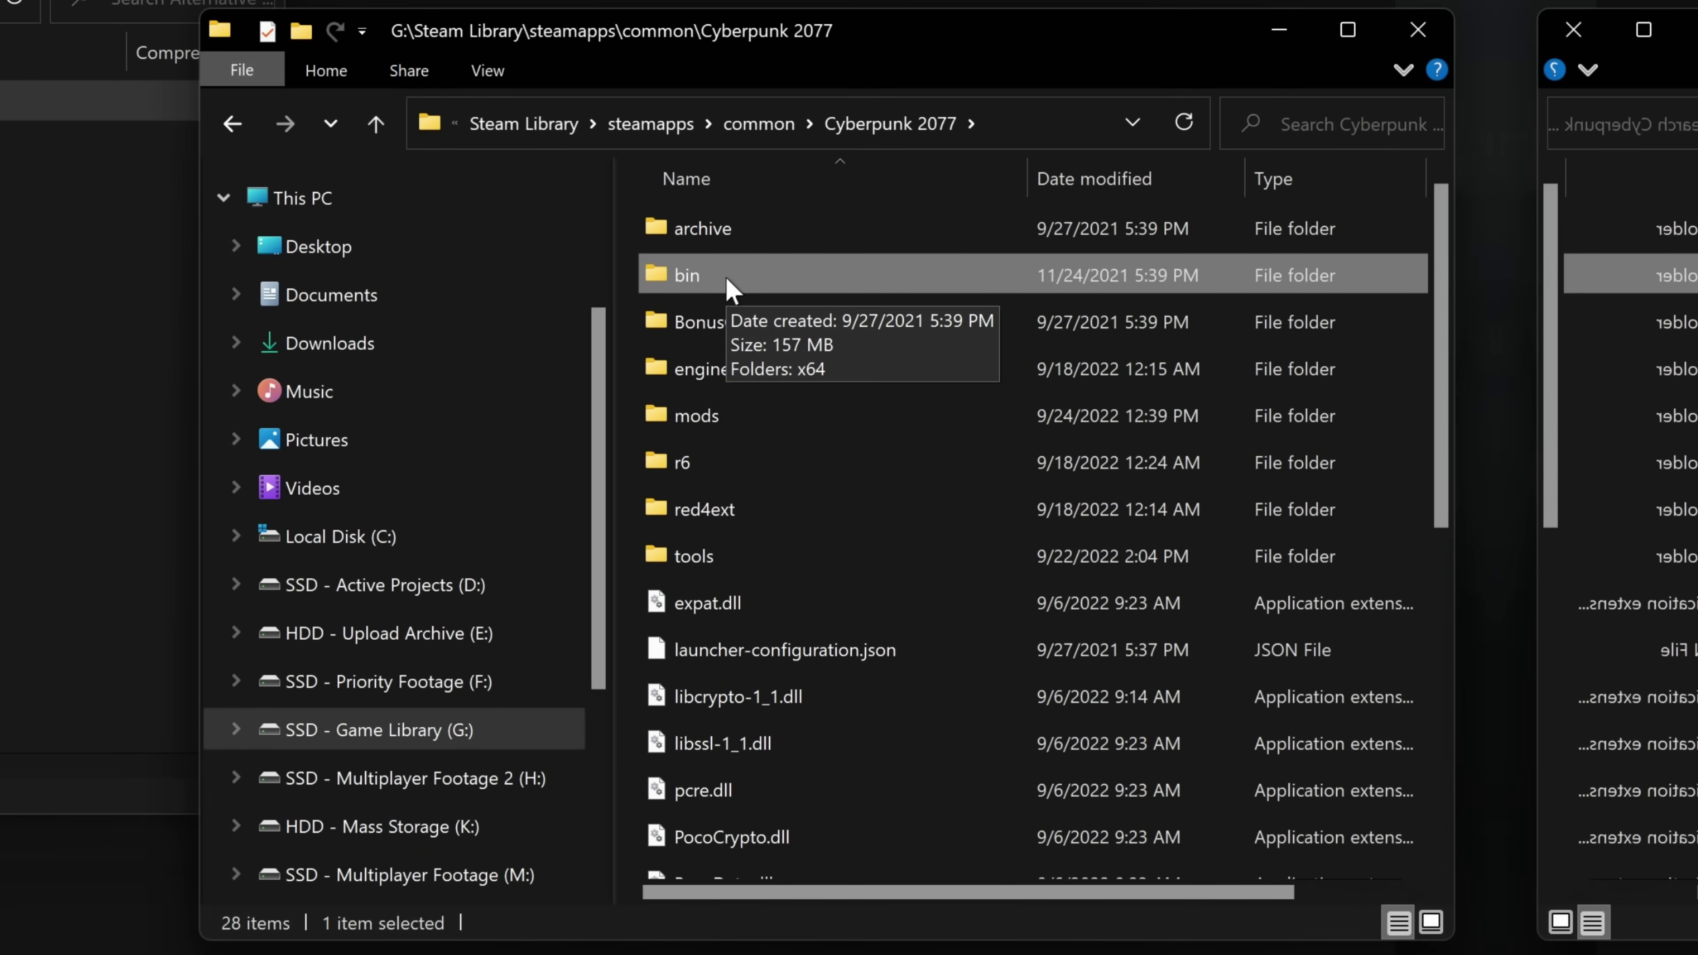
Check the installed mod files under bin\x64\plugins\cyber_engine_tweaks\mods\Alternative Midair Movement in the game folder
{"action": "double_click", "coordinate": [727, 281]}
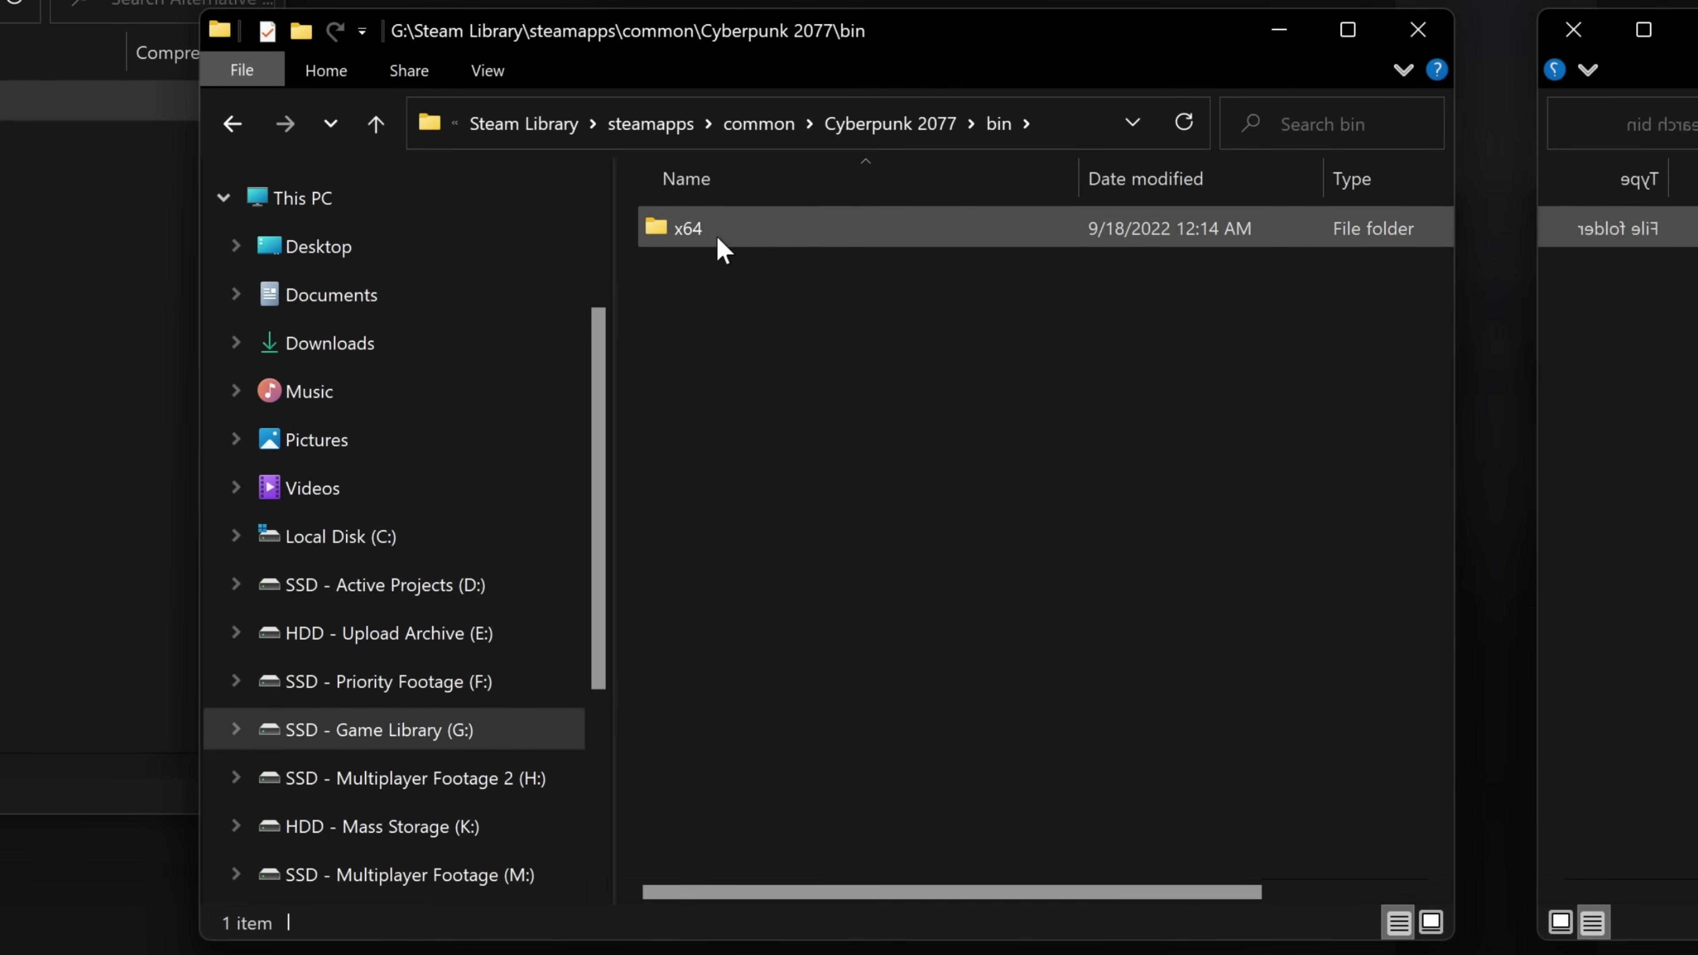
{"action": "double_click", "coordinate": [718, 240]}
{"action": "left_click", "coordinate": [713, 321]}
{"action": "double_click", "coordinate": [712, 319]}
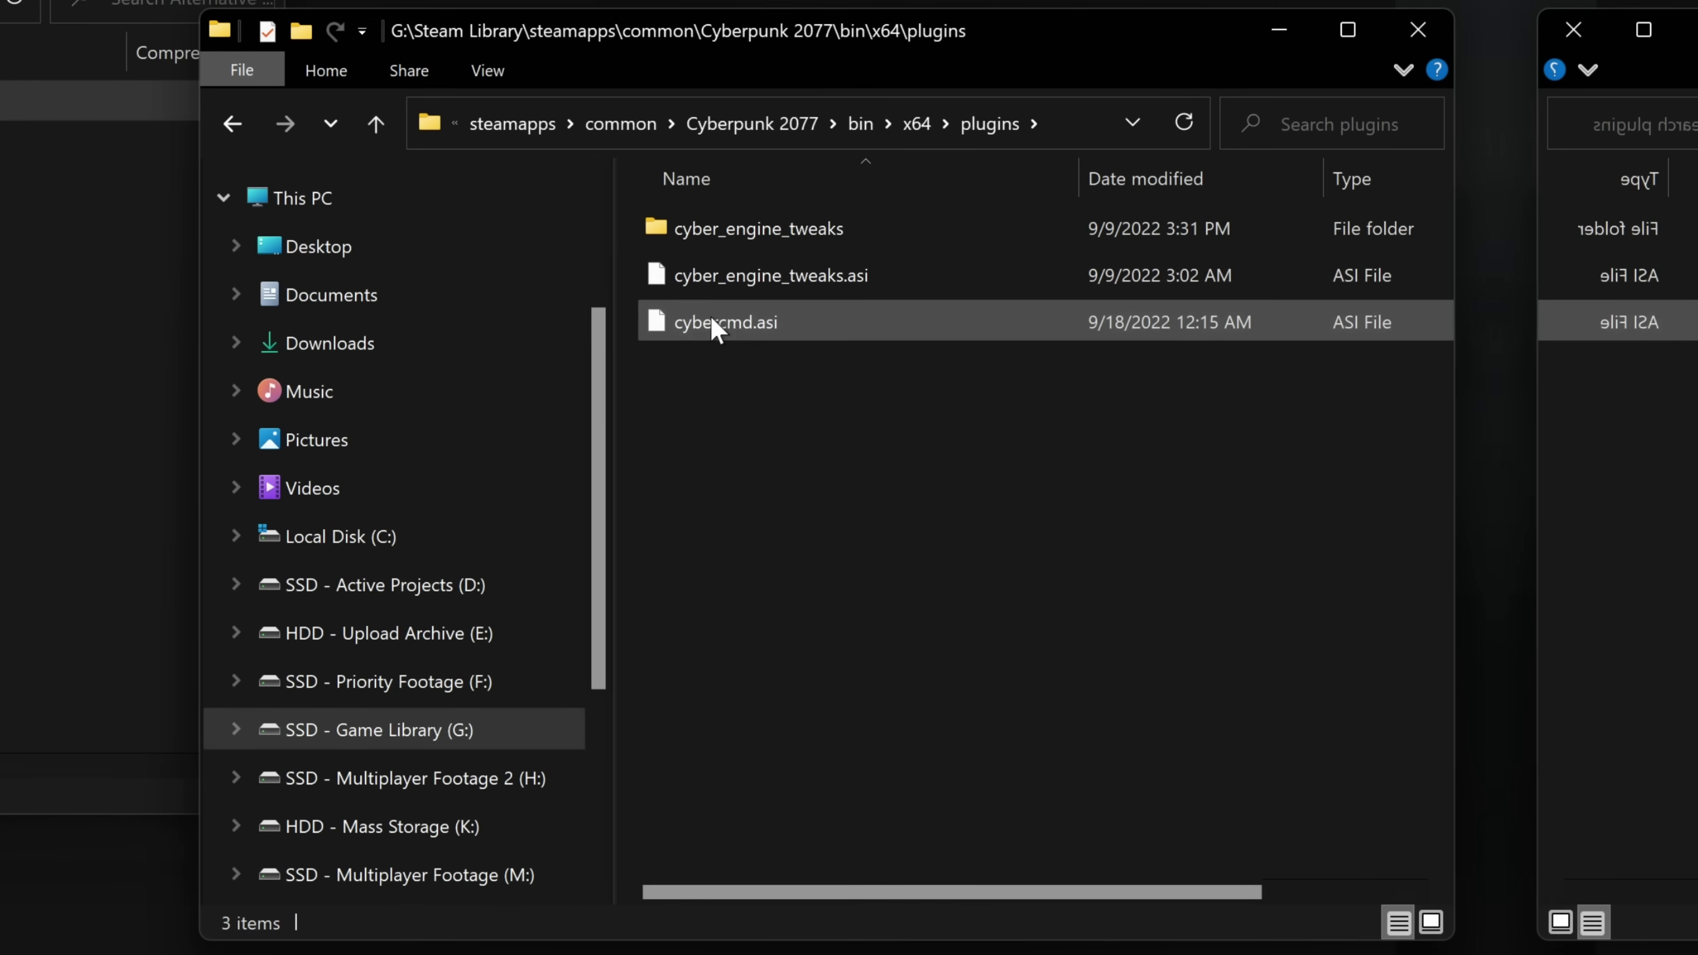
{"action": "double_click", "coordinate": [735, 231]}
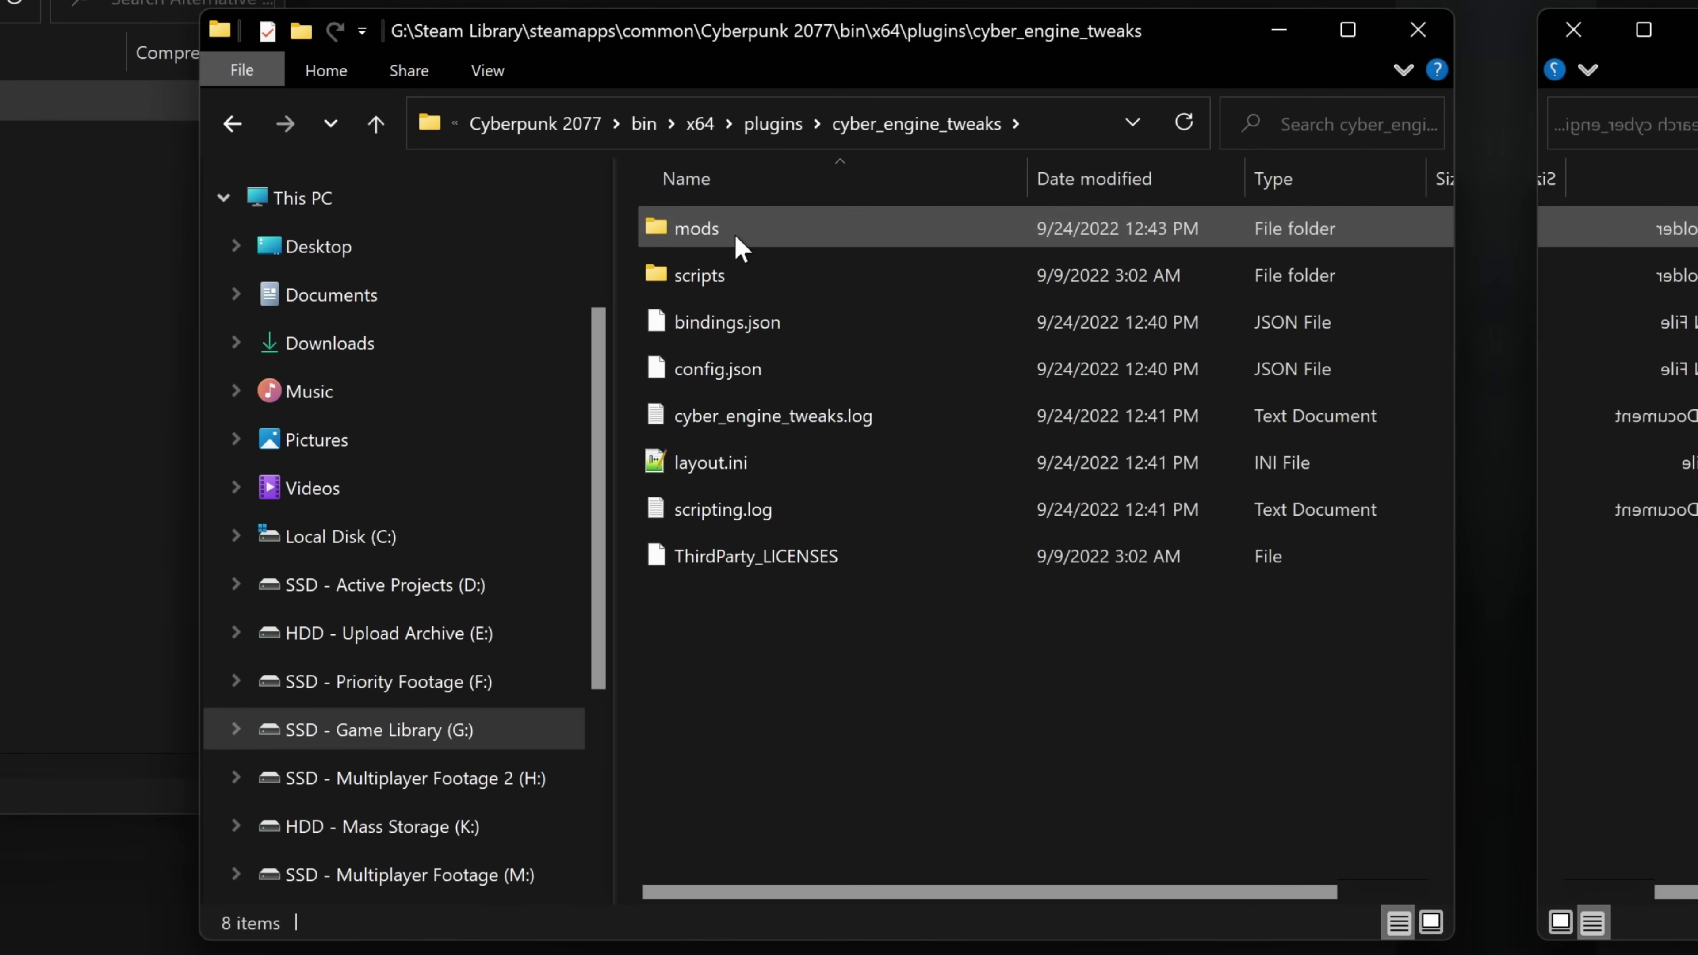
{"action": "double_click", "coordinate": [733, 233]}
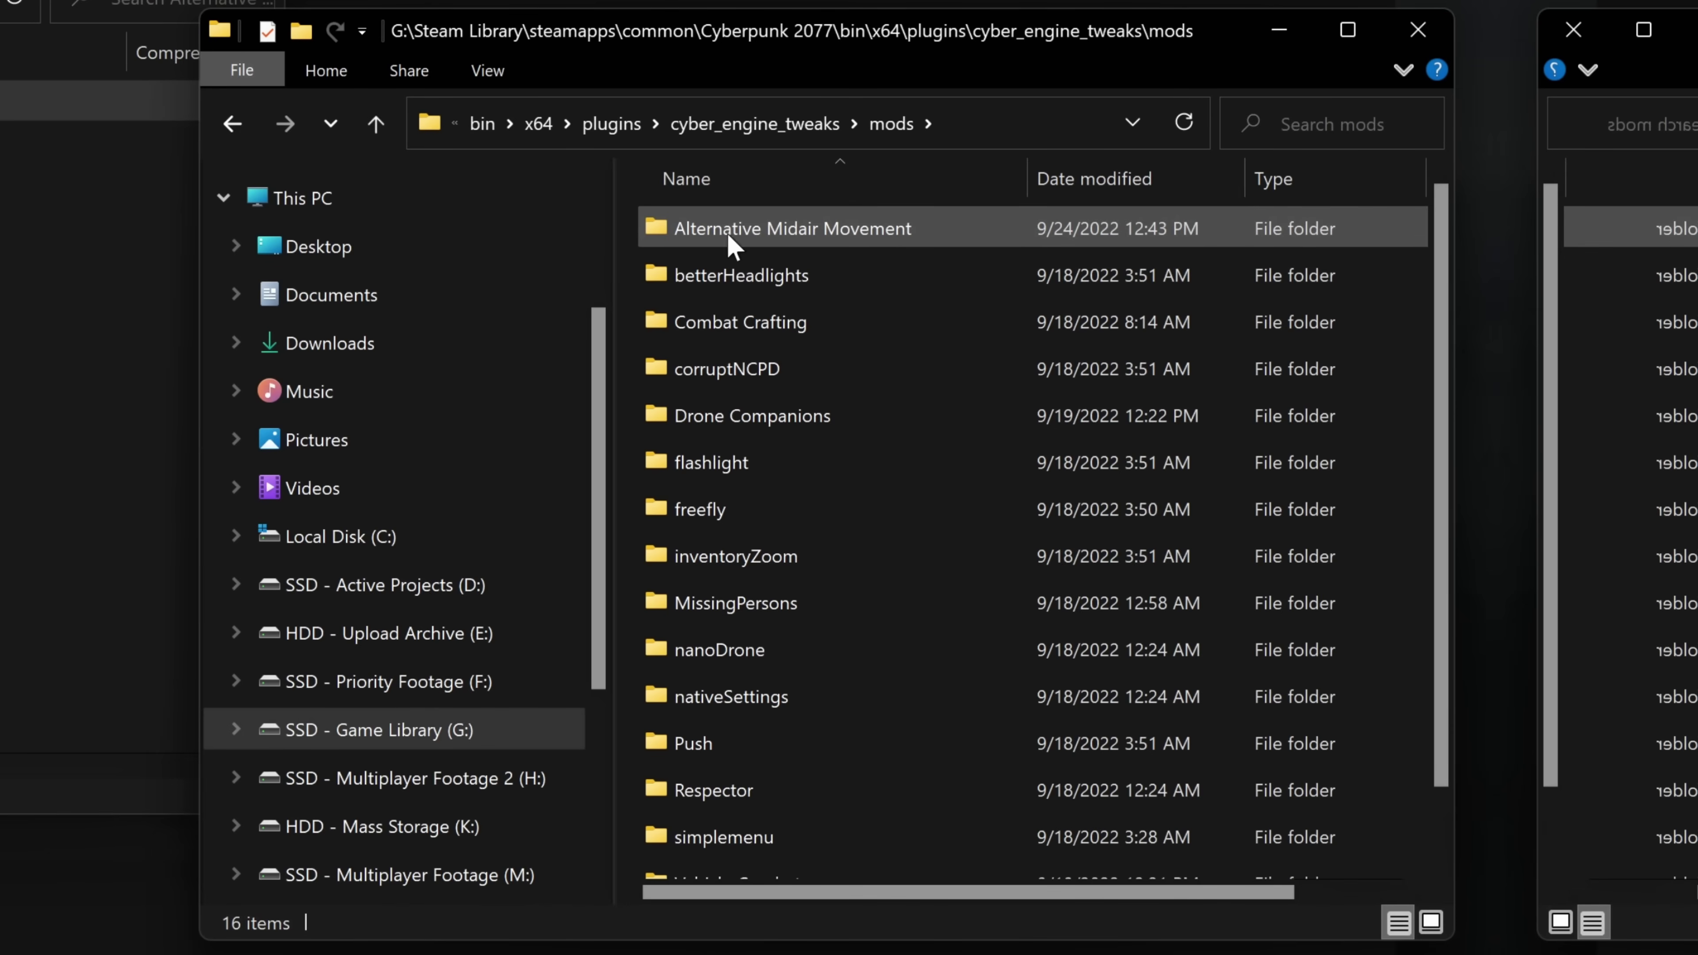
{"action": "left_click", "coordinate": [825, 237]}
{"action": "double_click", "coordinate": [829, 247]}
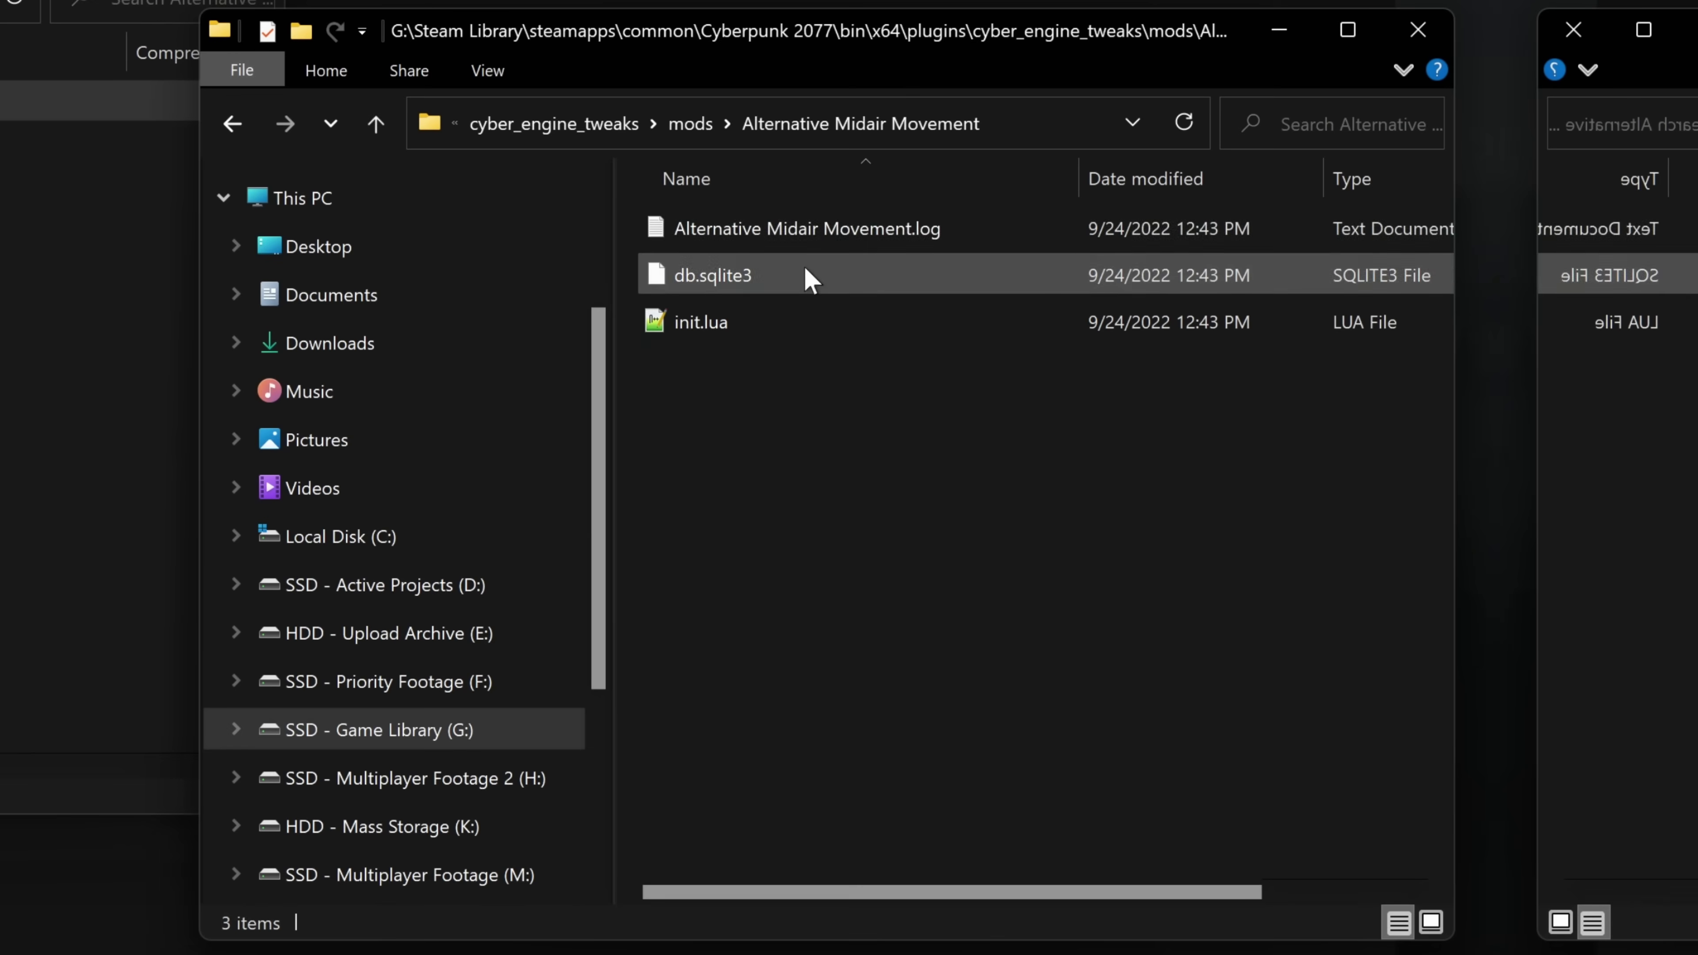
{"action": "left_click_drag", "start_coordinate": [675, 448], "coordinate": [819, 228]}
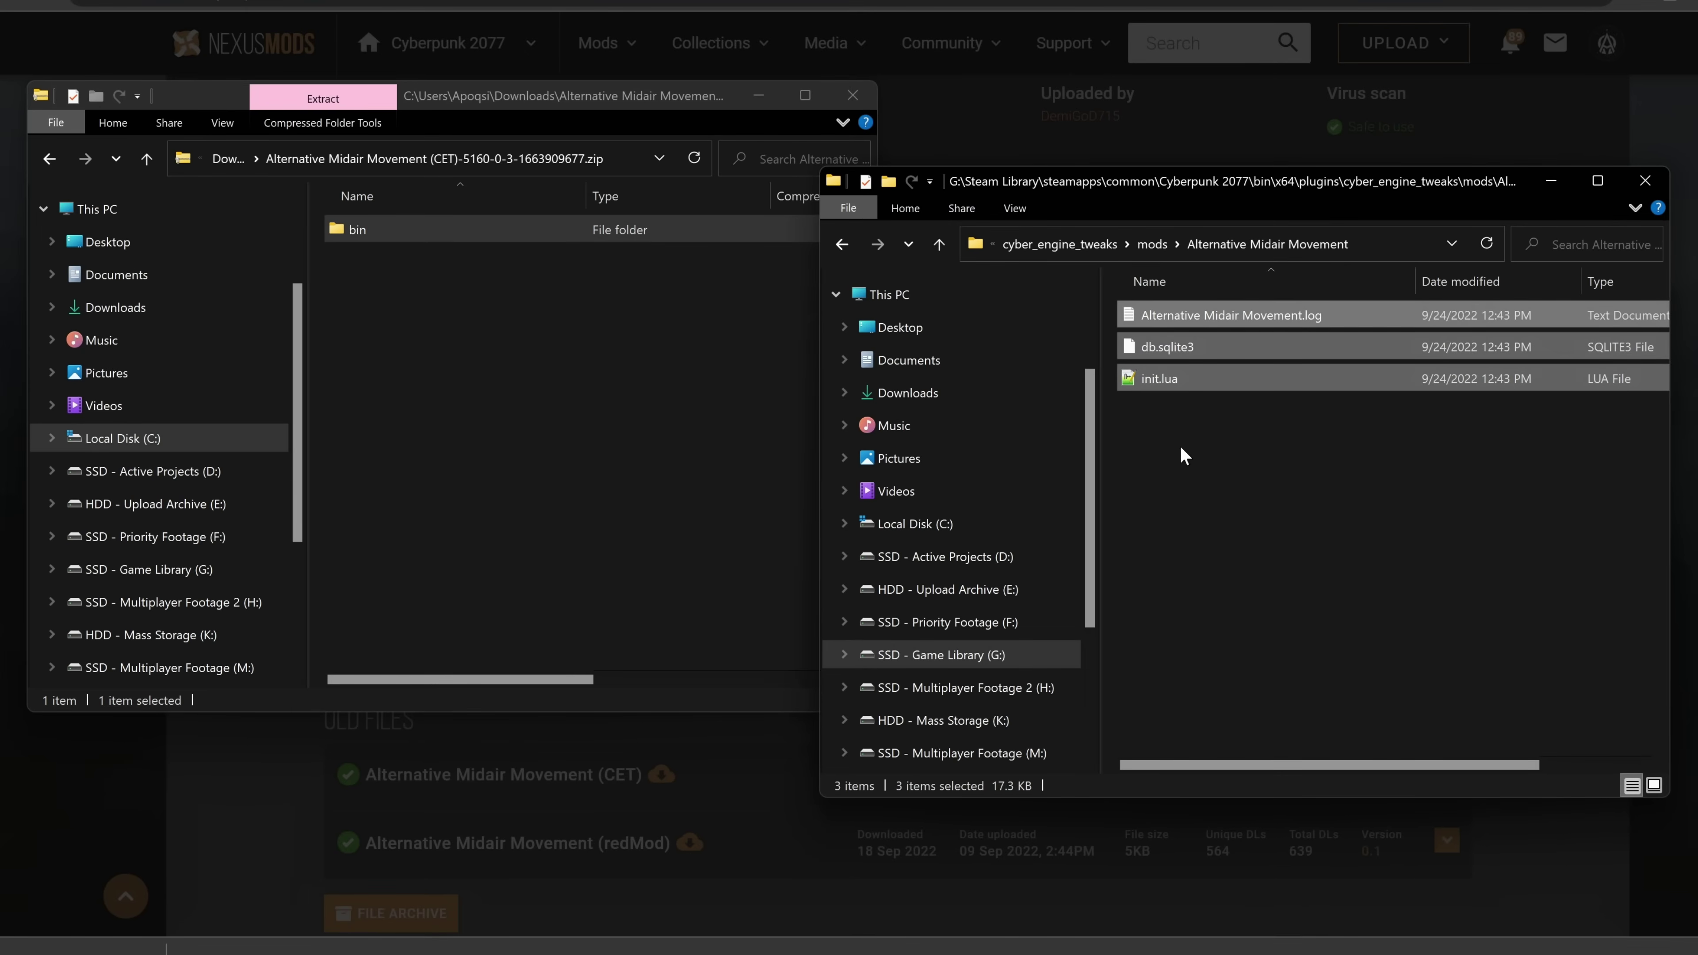
{"action": "left_click", "coordinate": [1071, 244]}
{"action": "left_click", "coordinate": [1073, 246]}
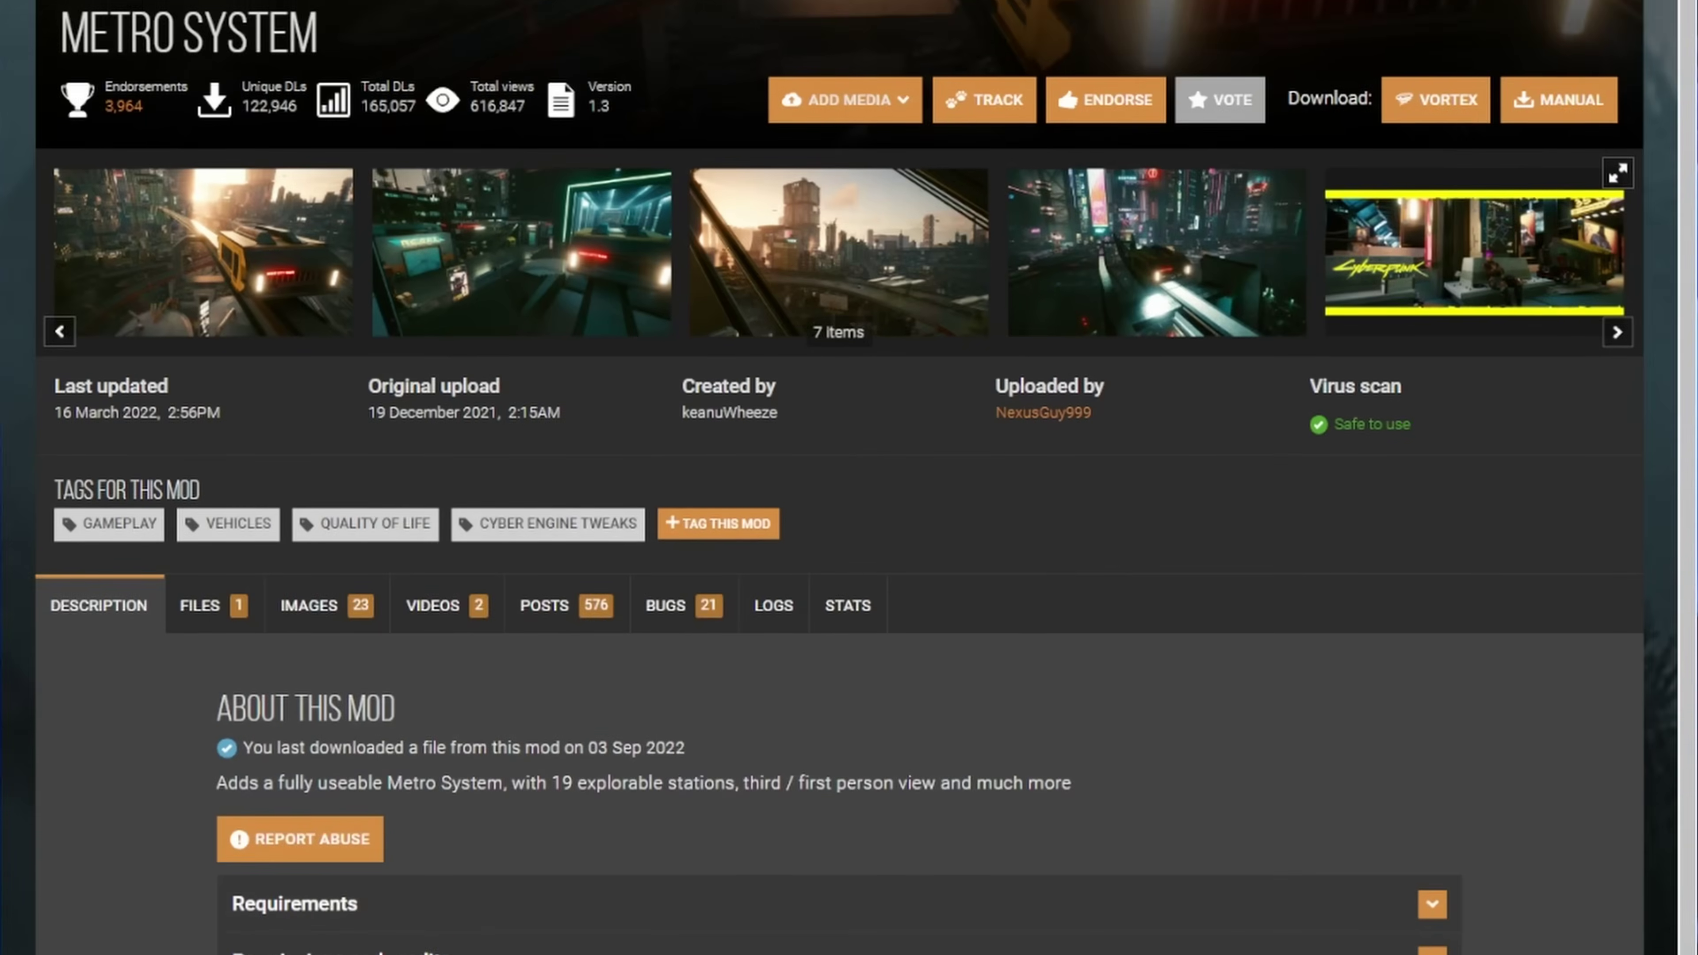
{"action": "scroll", "coordinate": [850, 477], "scroll_direction": "down", "scroll_amount": 5}
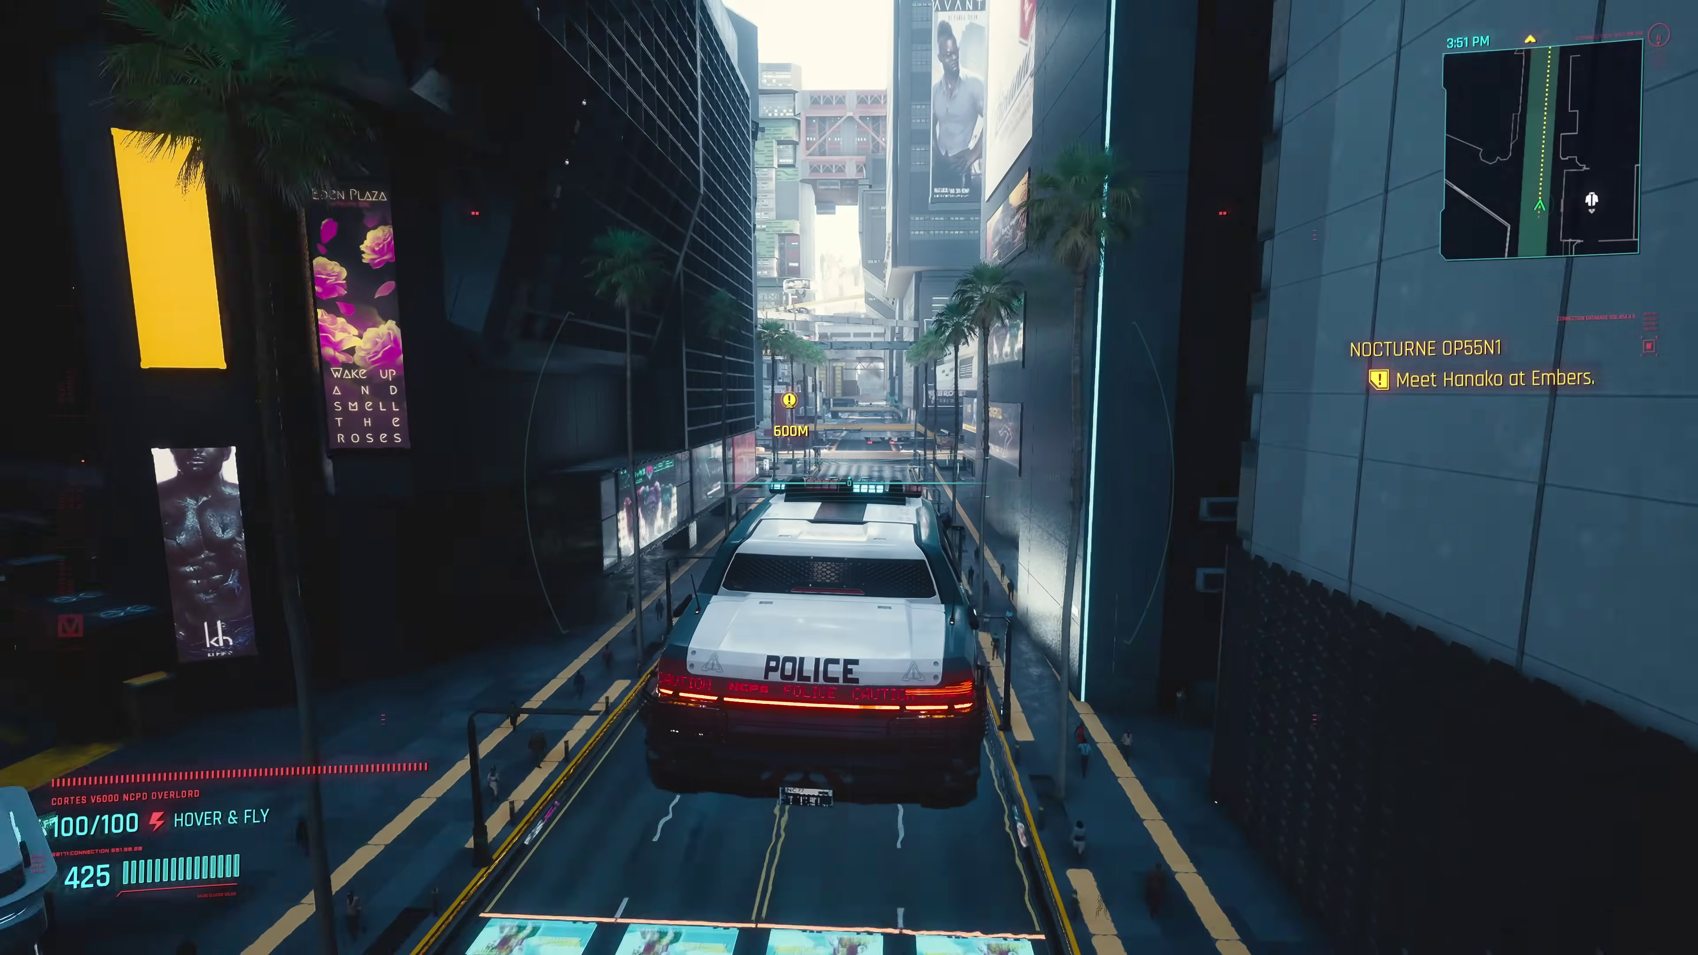
{"action": "key", "text": "t"}
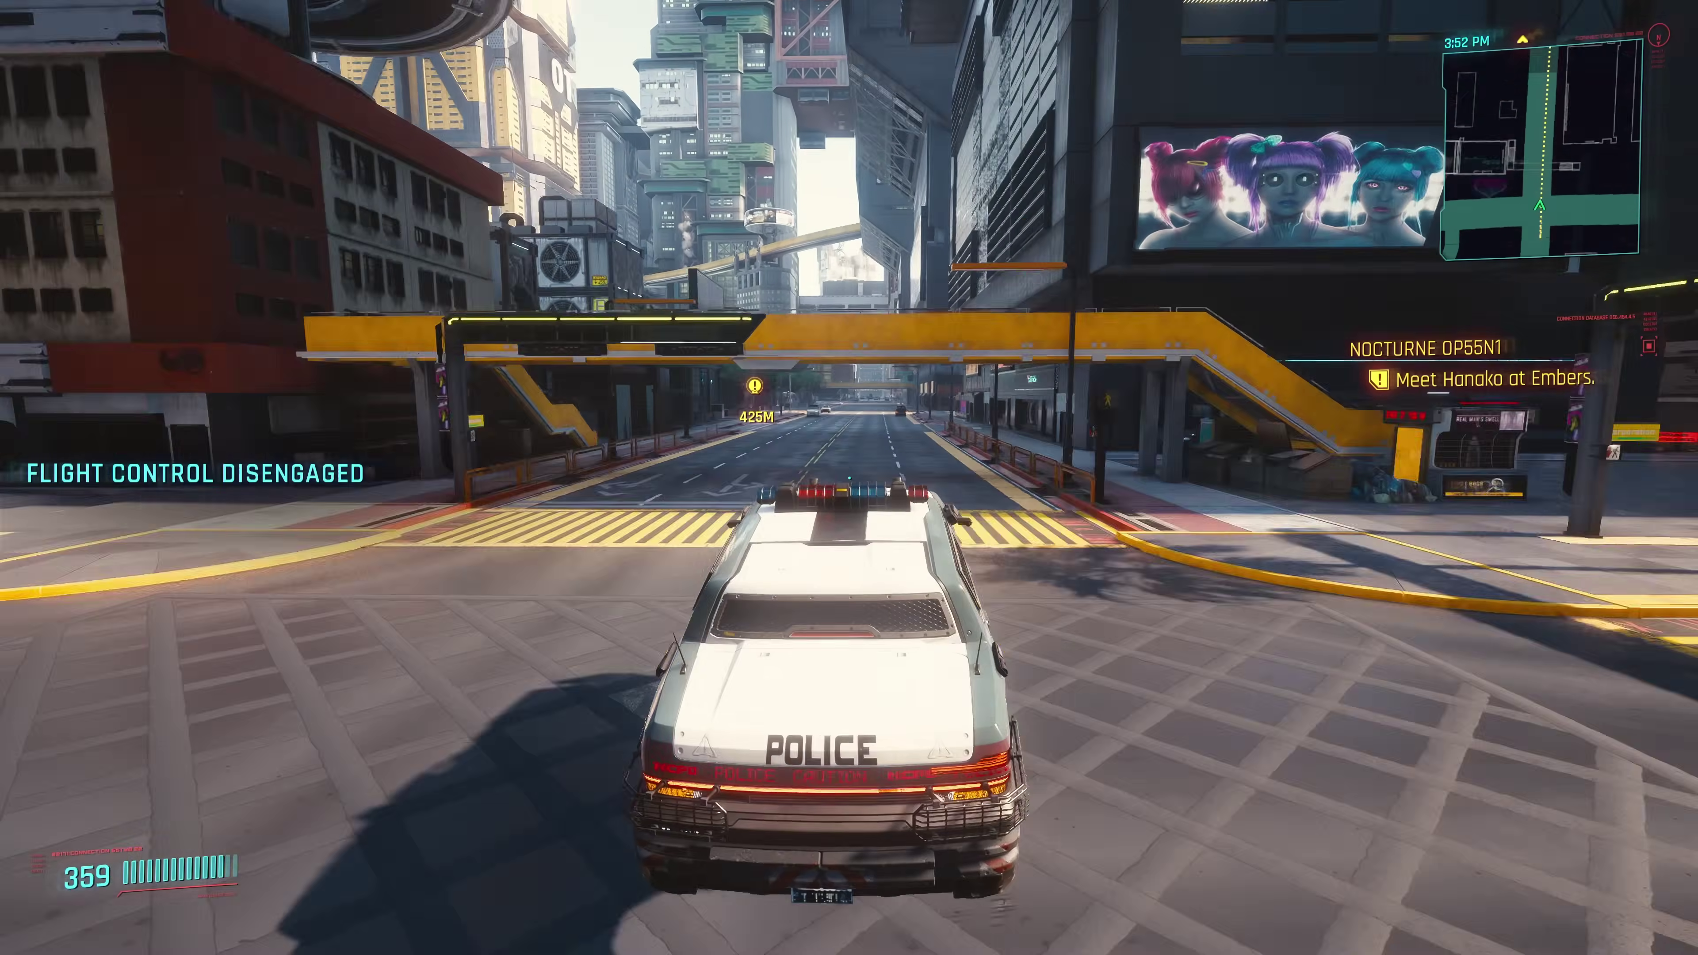